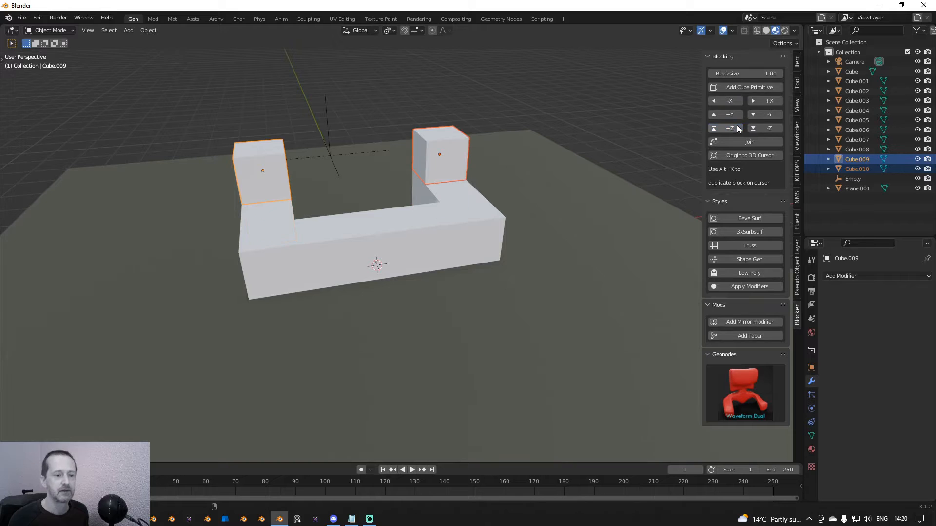
Extend both selected end towers with one block in +Z and two blocks in -Y
{"action": "left_click", "coordinate": [737, 129]}
{"action": "left_click", "coordinate": [778, 115]}
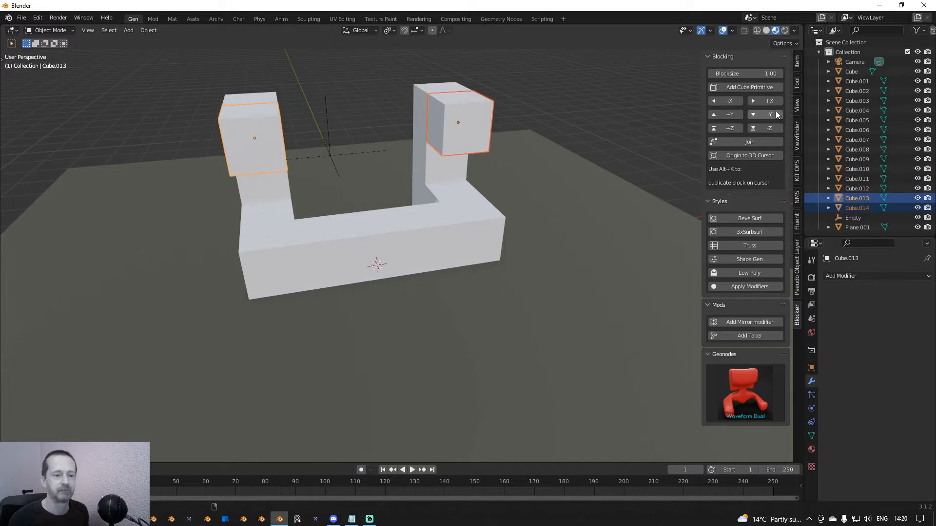
{"action": "left_click", "coordinate": [777, 114]}
Starting from the front block of one upper arm, add three blocks in +X to bridge across to the other arm
{"action": "middle_click_drag", "start_coordinate": [669, 187], "coordinate": [652, 184]}
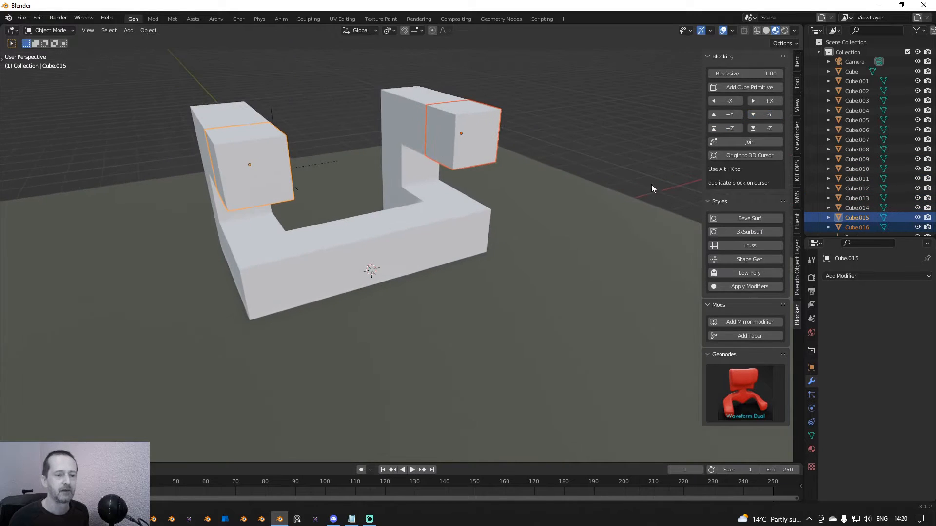
{"action": "left_click", "coordinate": [253, 174]}
{"action": "mouse_move", "coordinate": [253, 173]}
{"action": "middle_mouse_down"}
{"action": "mouse_move", "coordinate": [260, 190]}
{"action": "mouse_move", "coordinate": [270, 171]}
{"action": "middle_mouse_up"}
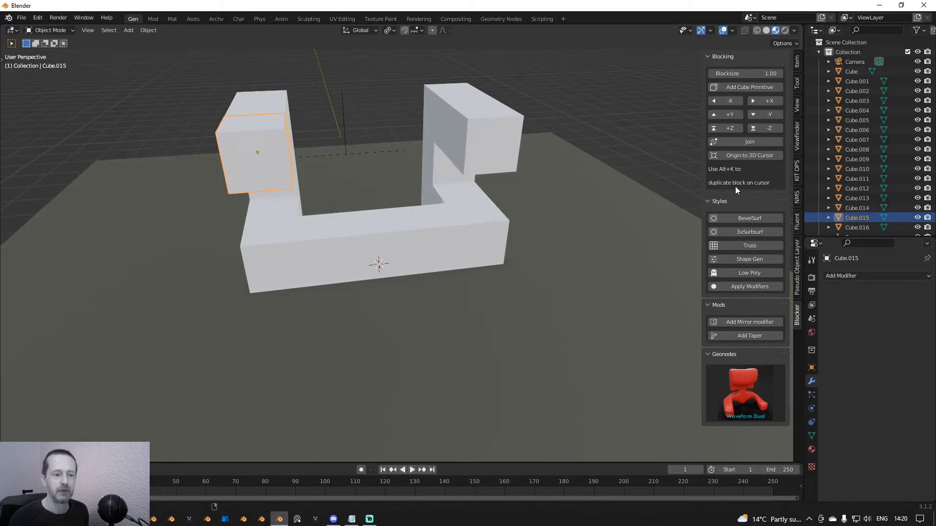
{"action": "left_click", "coordinate": [761, 103]}
{"action": "left_click", "coordinate": [762, 103]}
{"action": "left_click", "coordinate": [761, 104]}
From the base row's middle block, duplicate three blocks outward towards -Y and two more upward at the end, using duplicate block on cursor
{"action": "middle_click_drag", "start_coordinate": [610, 137], "coordinate": [443, 226]}
{"action": "left_click", "coordinate": [391, 250]}
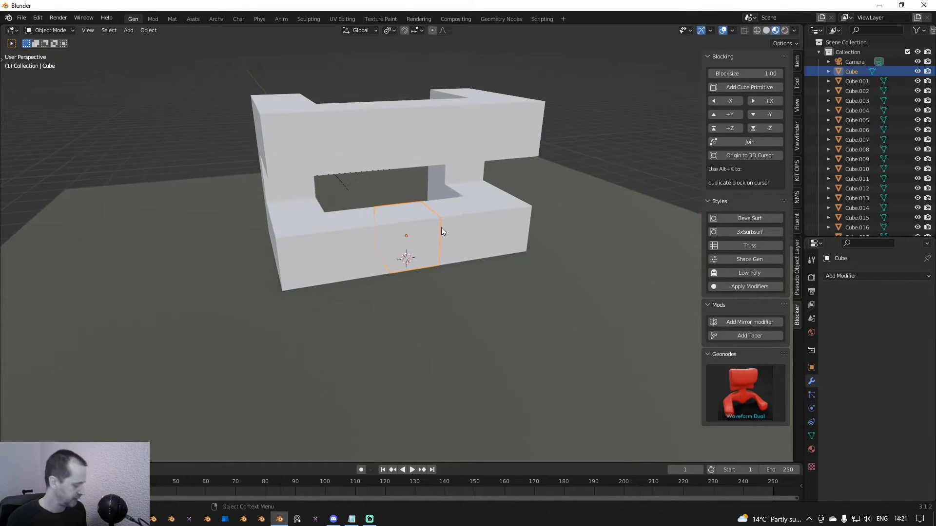
{"action": "key", "text": "alt+k"}
{"action": "key", "text": "alt+k"}
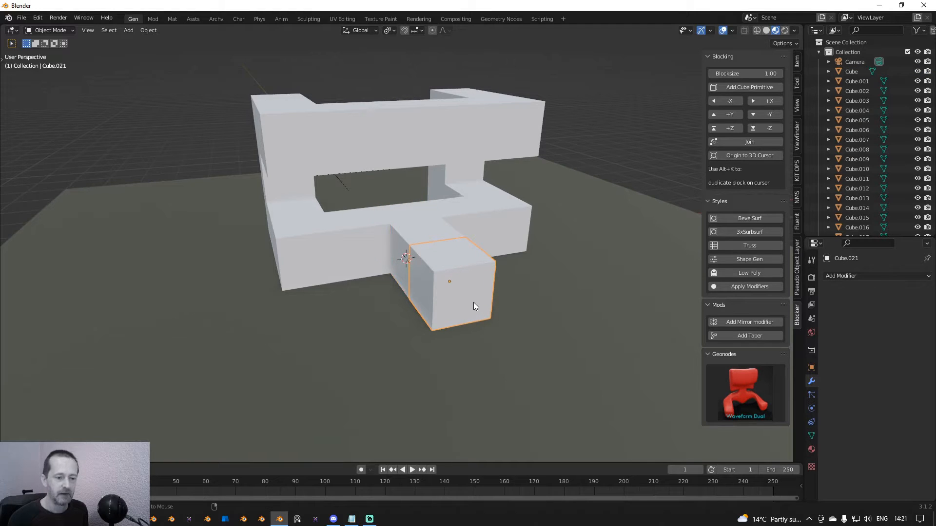
{"action": "key", "text": "alt+k"}
{"action": "key", "text": "alt+k"}
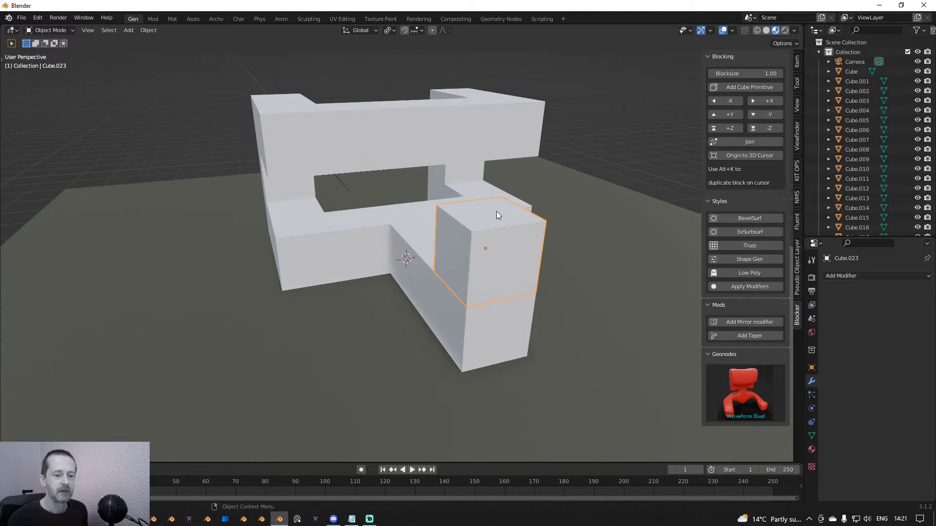
{"action": "key", "text": "alt+k"}
{"action": "scroll", "coordinate": [487, 214], "scroll_direction": "down", "scroll_amount": 3}
{"action": "middle_click_drag", "start_coordinate": [478, 218], "coordinate": [510, 242]}
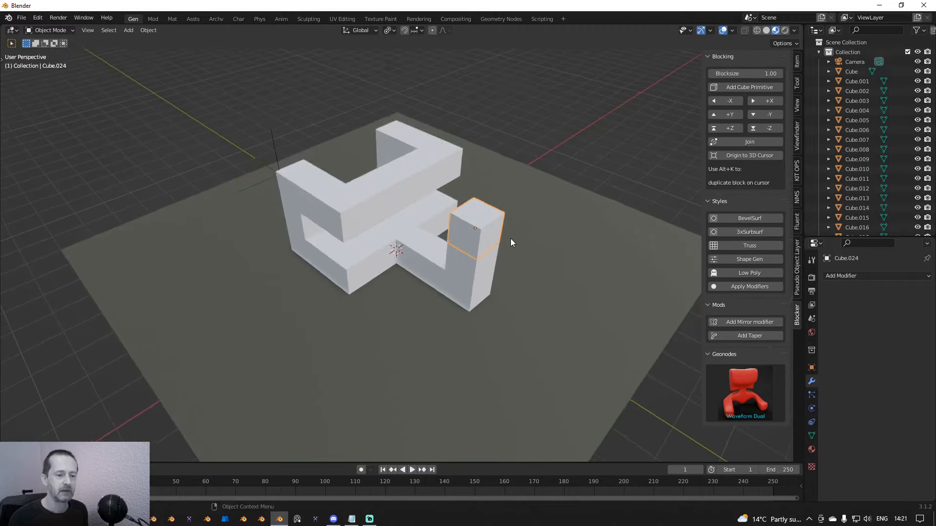
Hide the ground plane and join all the blocks into one object, with the original Cube as the active block
{"action": "left_click", "coordinate": [600, 268]}
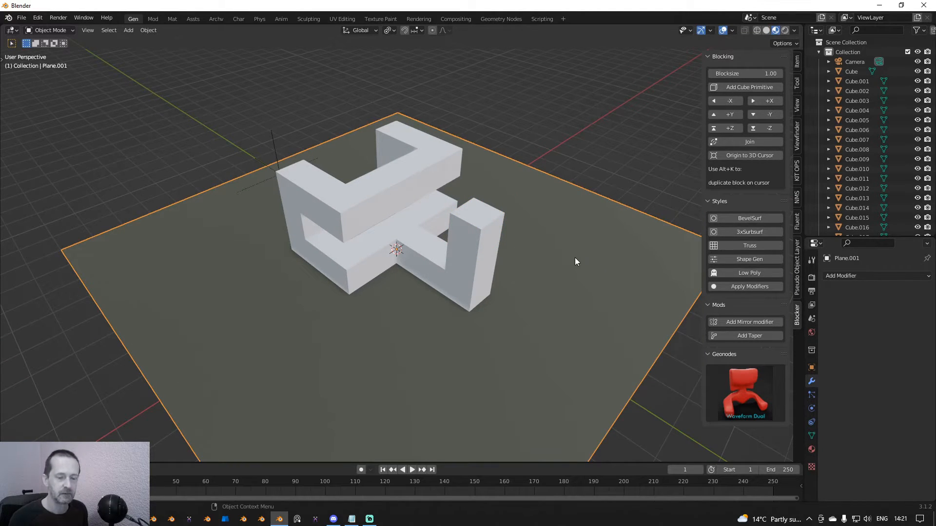
{"action": "key", "text": "h"}
{"action": "middle_click_drag", "start_coordinate": [548, 261], "coordinate": [306, 102]}
{"action": "left_click_drag", "start_coordinate": [269, 83], "coordinate": [568, 356]}
{"action": "middle_click_drag", "start_coordinate": [569, 356], "coordinate": [422, 315]}
{"action": "left_click", "coordinate": [420, 231], "text": "shift"}
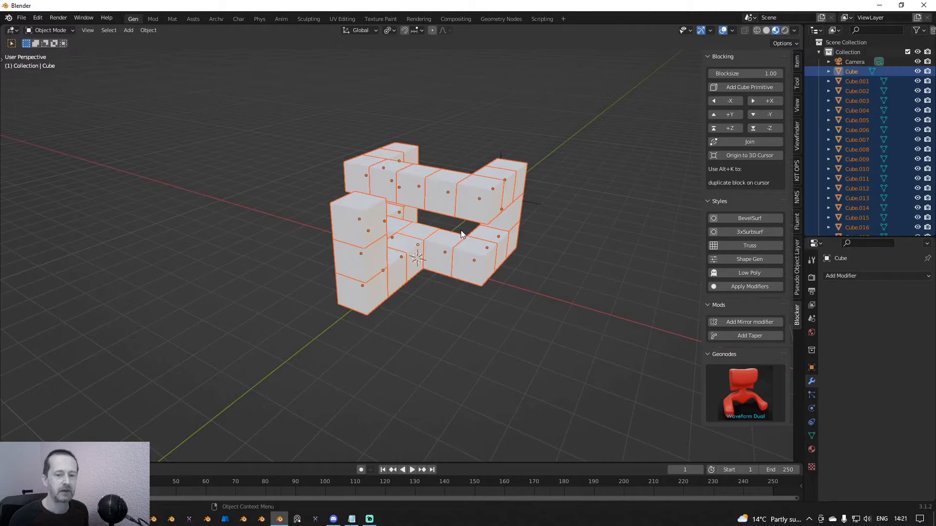
{"action": "middle_click_drag", "start_coordinate": [461, 230], "coordinate": [620, 231]}
{"action": "left_click", "coordinate": [760, 142]}
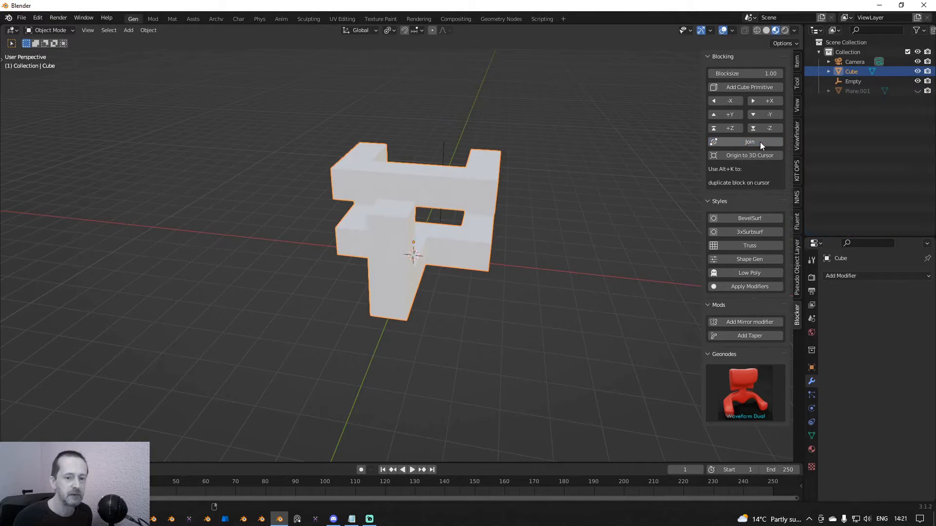
Set the joined block model's origin to the 3D cursor
{"action": "middle_click_drag", "start_coordinate": [371, 205], "coordinate": [424, 191]}
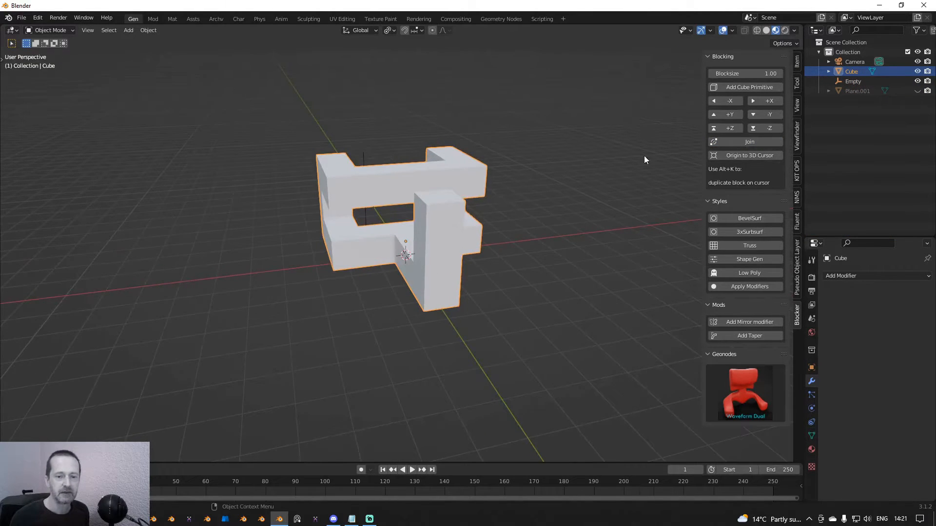
{"action": "middle_click_drag", "start_coordinate": [645, 156], "coordinate": [677, 186]}
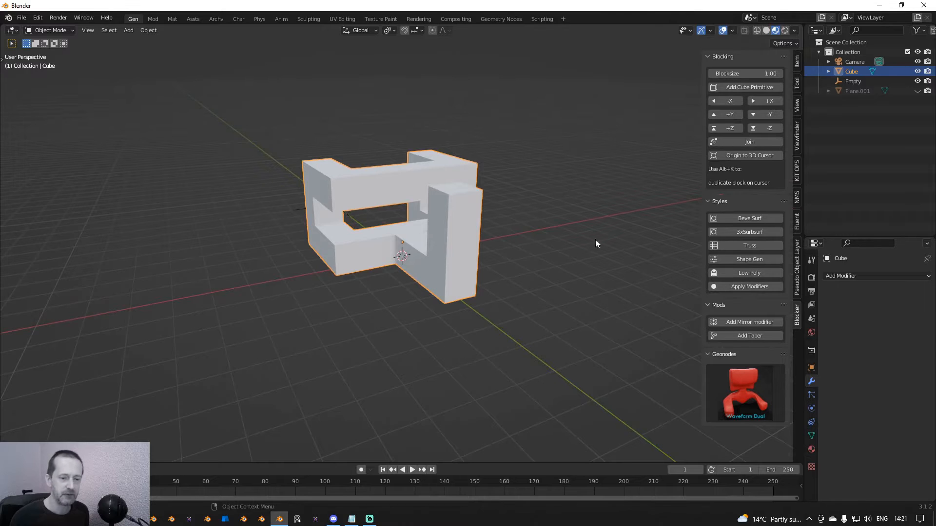
{"action": "left_click", "coordinate": [761, 152]}
{"action": "mouse_move", "coordinate": [452, 260]}
{"action": "middle_mouse_down"}
{"action": "mouse_move", "coordinate": [444, 246]}
{"action": "mouse_move", "coordinate": [454, 245]}
{"action": "middle_mouse_up"}
{"action": "key", "text": "s"}
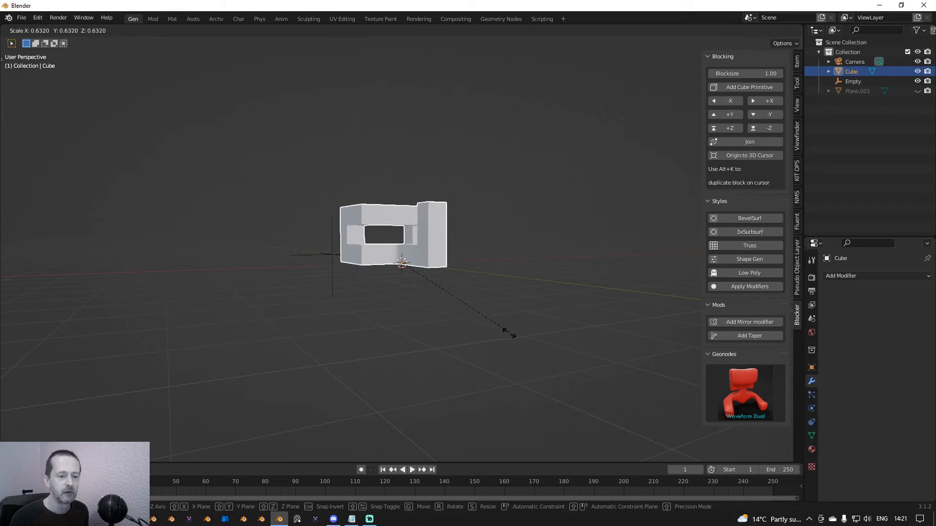
{"action": "right_click", "coordinate": [532, 370]}
{"action": "middle_click_drag", "start_coordinate": [506, 273], "coordinate": [485, 305]}
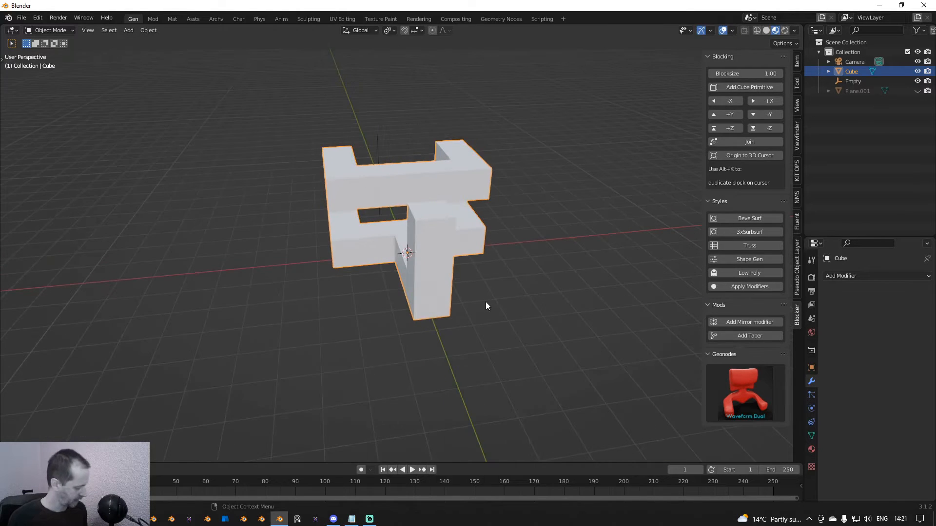
Unhide the ground plane and select only the joined block model
{"action": "key", "text": "alt+h"}
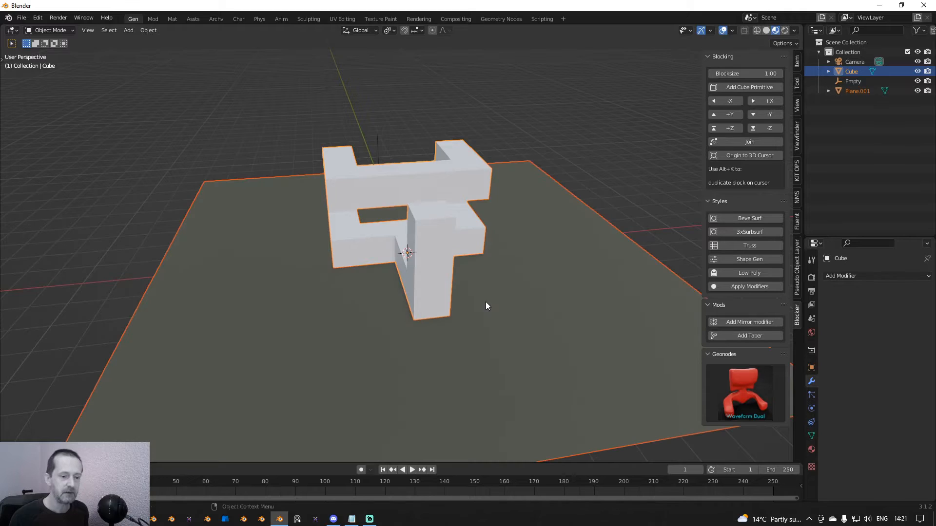
{"action": "middle_click_drag", "start_coordinate": [485, 306], "coordinate": [464, 250]}
{"action": "left_click", "coordinate": [468, 265]}
{"action": "left_click", "coordinate": [450, 233]}
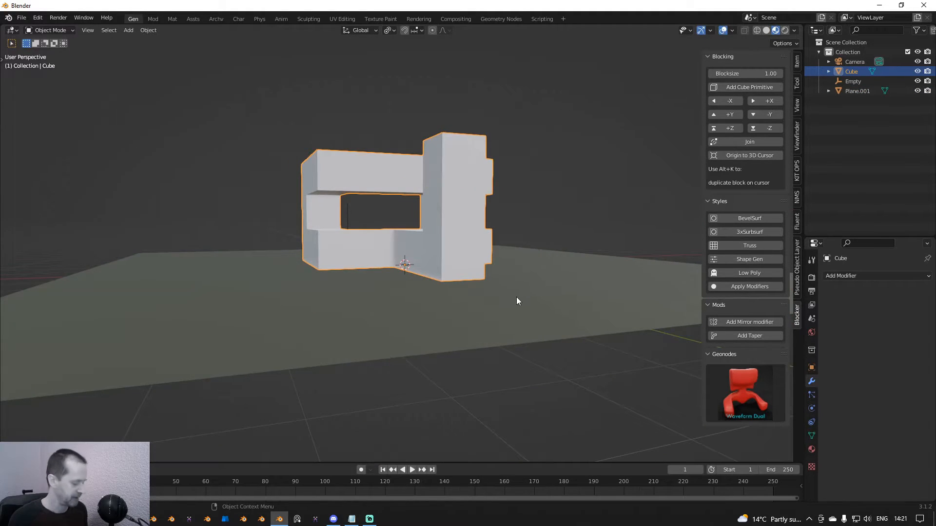
Scale the joined block model down uniformly to about 0.95
{"action": "middle_click_drag", "start_coordinate": [517, 301], "coordinate": [516, 305]}
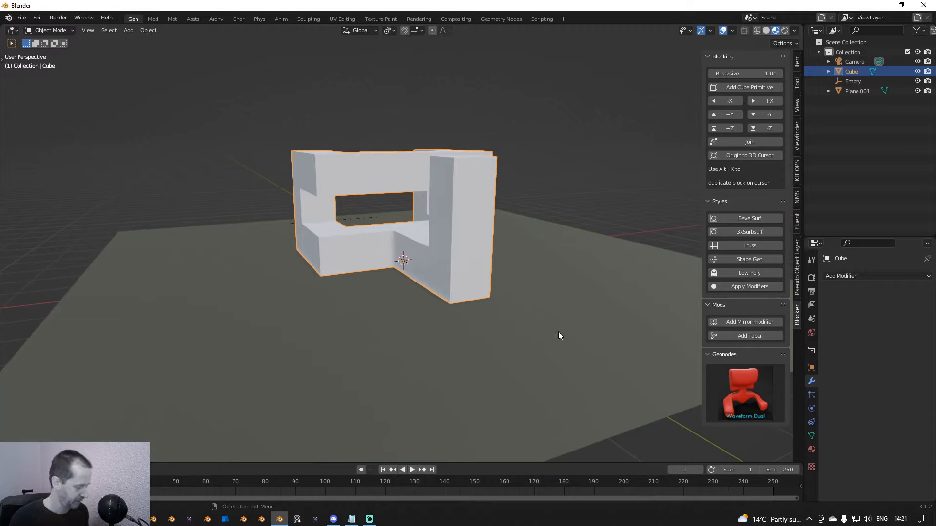
{"action": "key", "text": "s"}
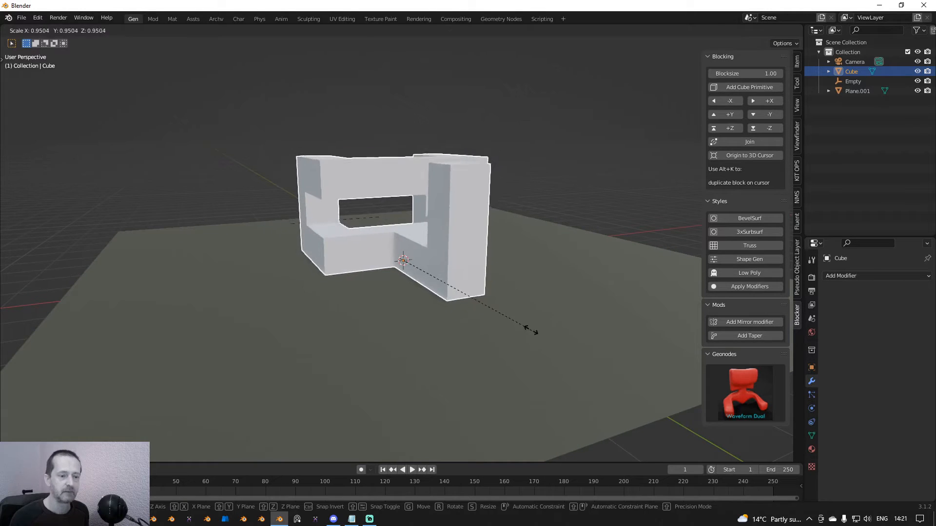
{"action": "left_click", "coordinate": [531, 330]}
{"action": "middle_click_drag", "start_coordinate": [533, 309], "coordinate": [507, 303]}
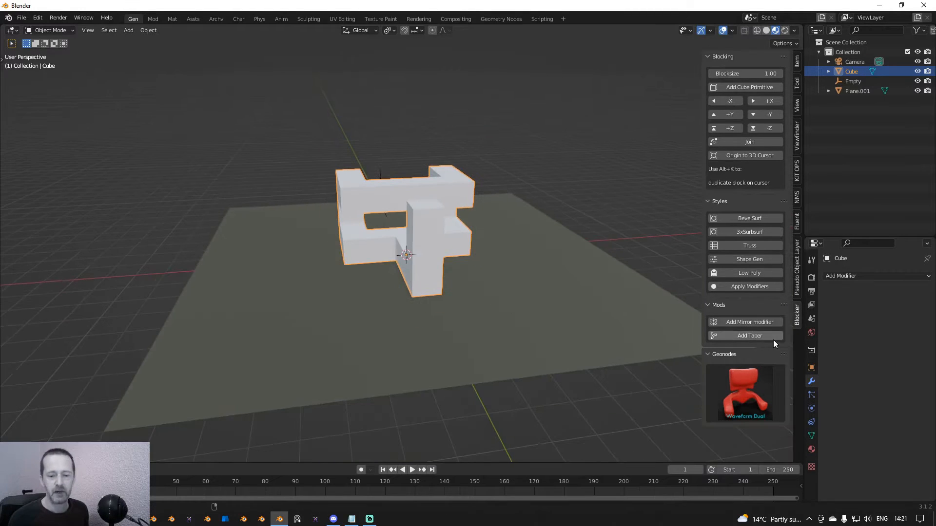
Add a Taper deformation to the block model and try adjusting its factor
{"action": "left_click", "coordinate": [749, 335]}
{"action": "scroll", "coordinate": [426, 256], "scroll_direction": "up", "scroll_amount": 3}
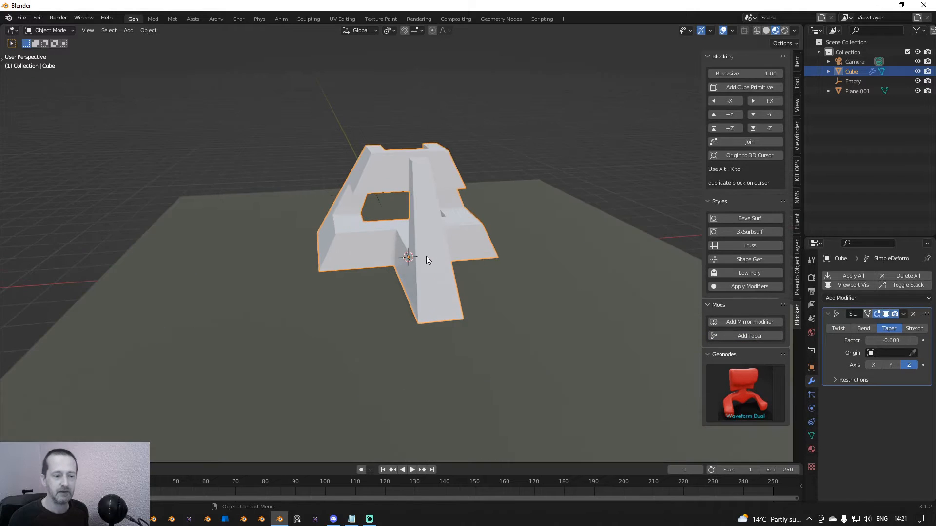
{"action": "middle_click_drag", "start_coordinate": [426, 256], "coordinate": [419, 256]}
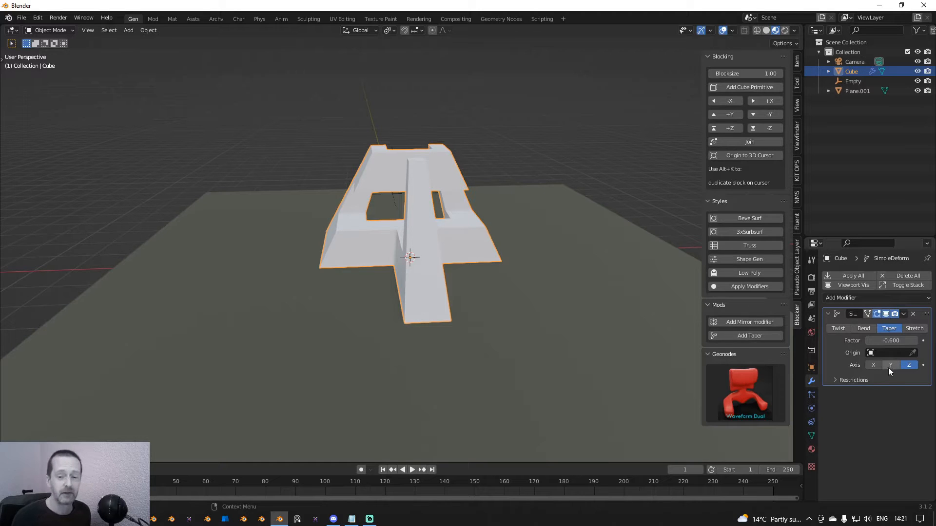
{"action": "left_click_drag", "start_coordinate": [891, 341], "coordinate": [884, 340]}
Assign the existing Surface_red material to the block model and keep the model selected
{"action": "left_click", "coordinate": [812, 449]}
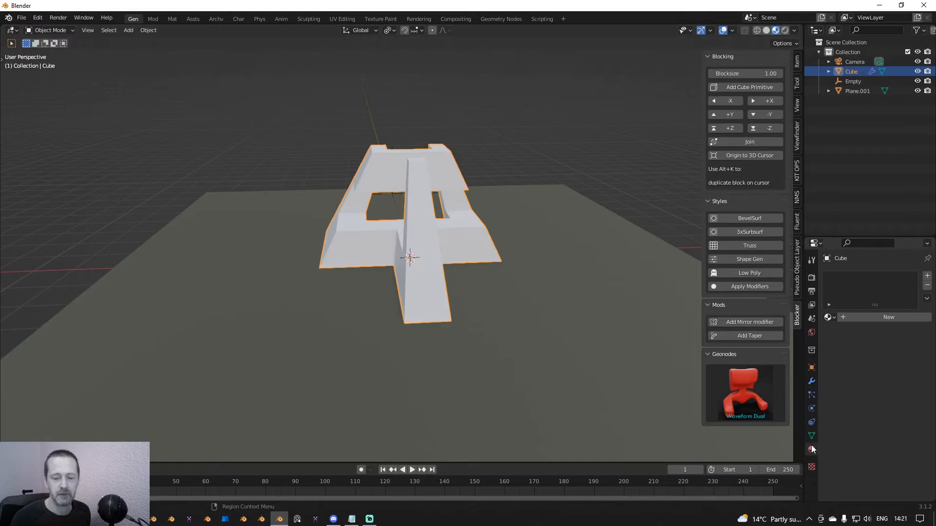
{"action": "left_click", "coordinate": [827, 317]}
{"action": "left_click", "coordinate": [753, 350]}
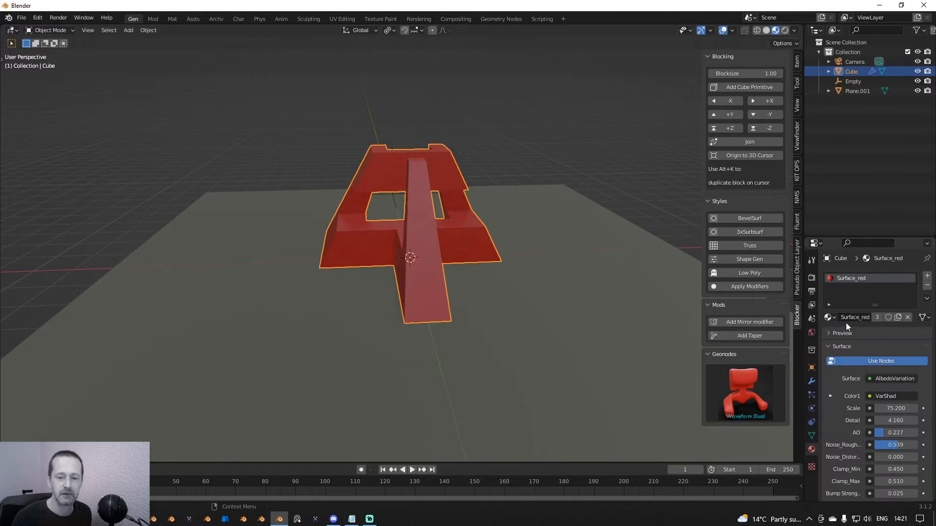
{"action": "left_click", "coordinate": [433, 240]}
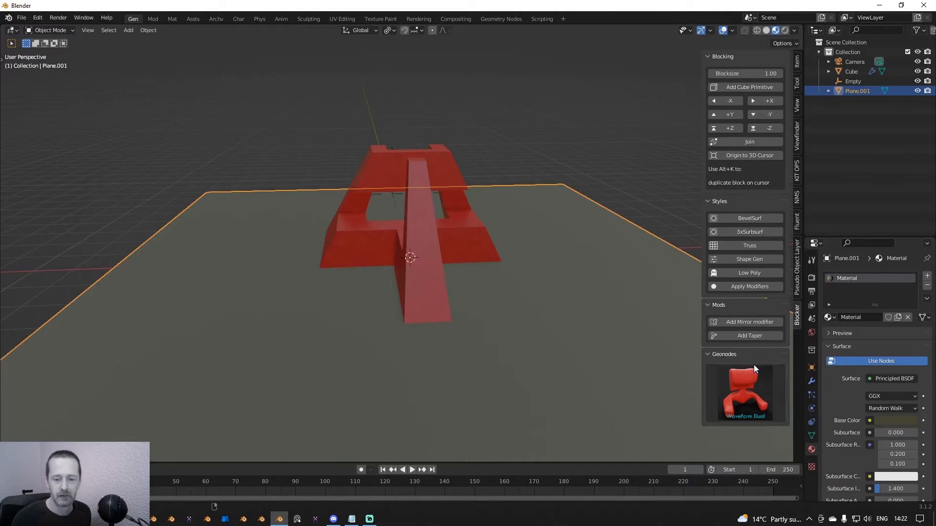
{"action": "left_click", "coordinate": [426, 263]}
Add a second Simple Deform modifier after the taper, switch it to Bend and set its angle to -22.2°
{"action": "left_click", "coordinate": [812, 381]}
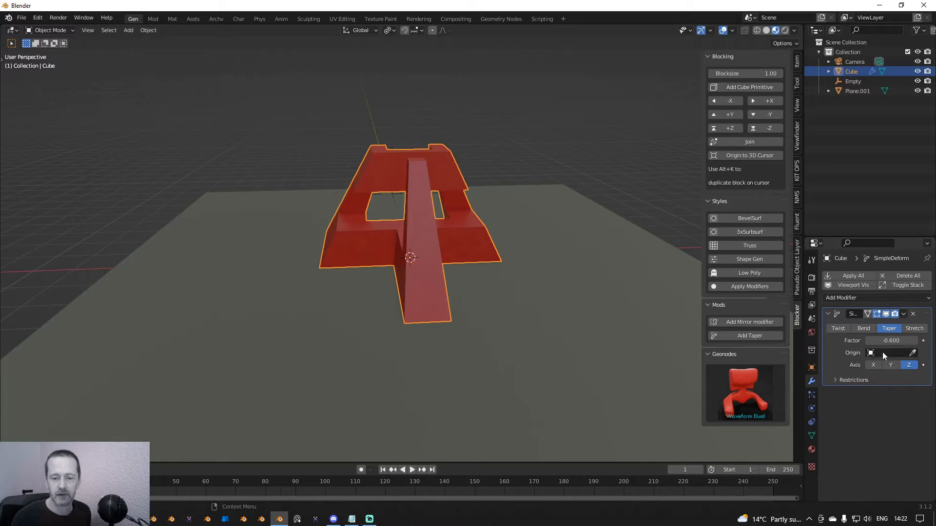
{"action": "mouse_move", "coordinate": [891, 341]}
{"action": "left_mouse_down"}
{"action": "mouse_move", "coordinate": [908, 341]}
{"action": "mouse_move", "coordinate": [891, 341]}
{"action": "left_mouse_up"}
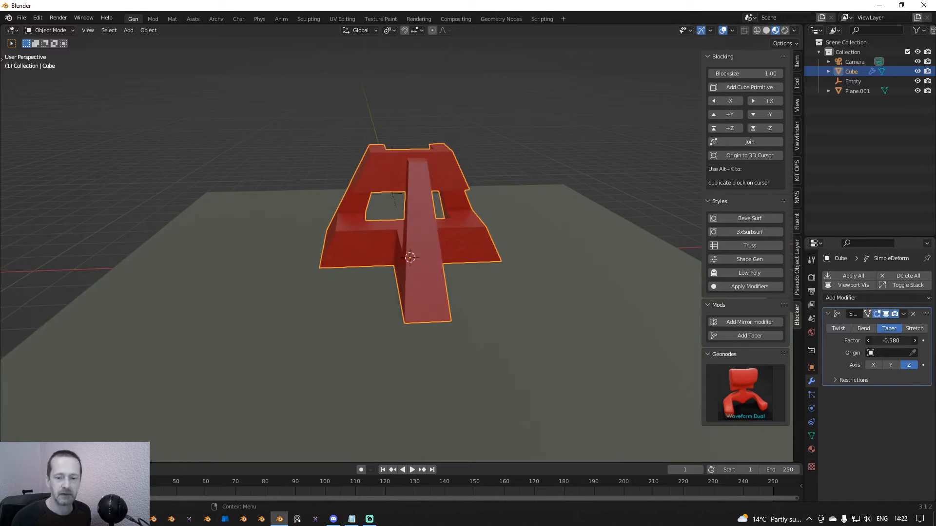
{"action": "left_click", "coordinate": [759, 332]}
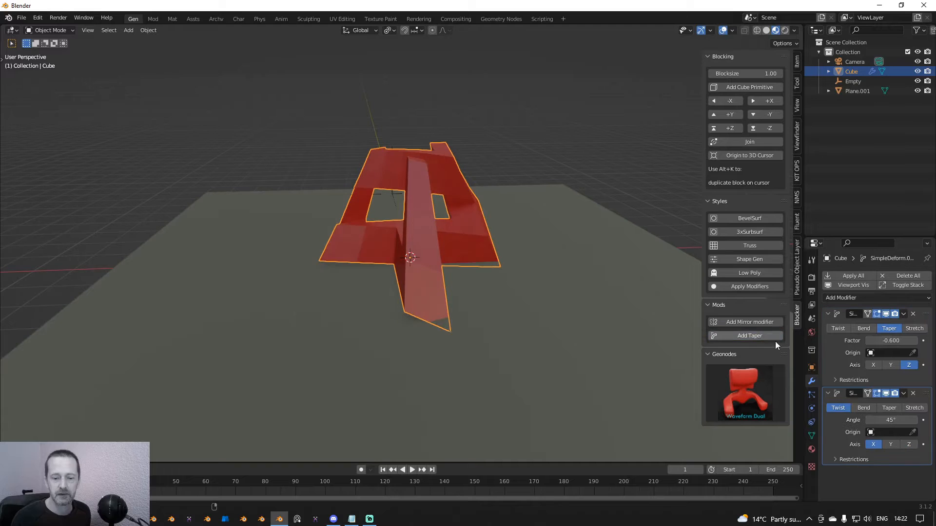
{"action": "left_click", "coordinate": [870, 411]}
{"action": "middle_click_drag", "start_coordinate": [524, 299], "coordinate": [595, 296]}
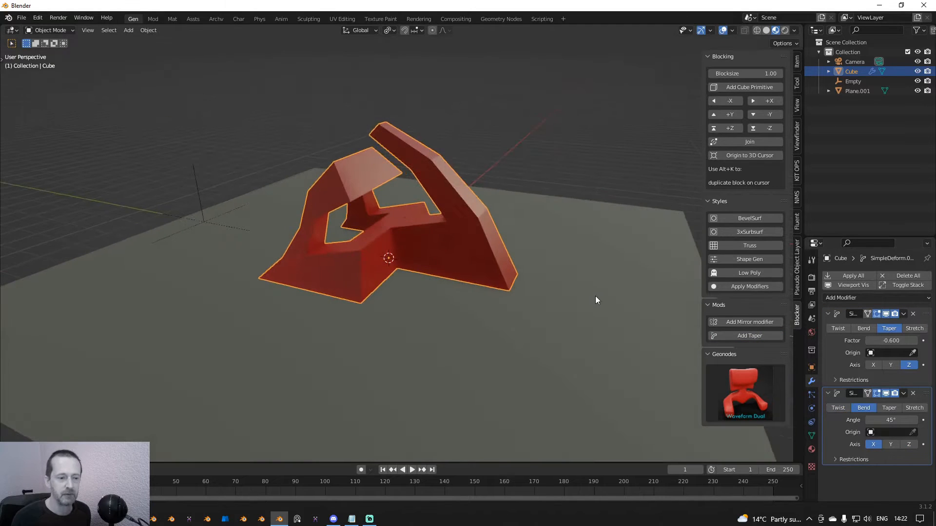
{"action": "left_click_drag", "start_coordinate": [890, 420], "coordinate": [849, 420]}
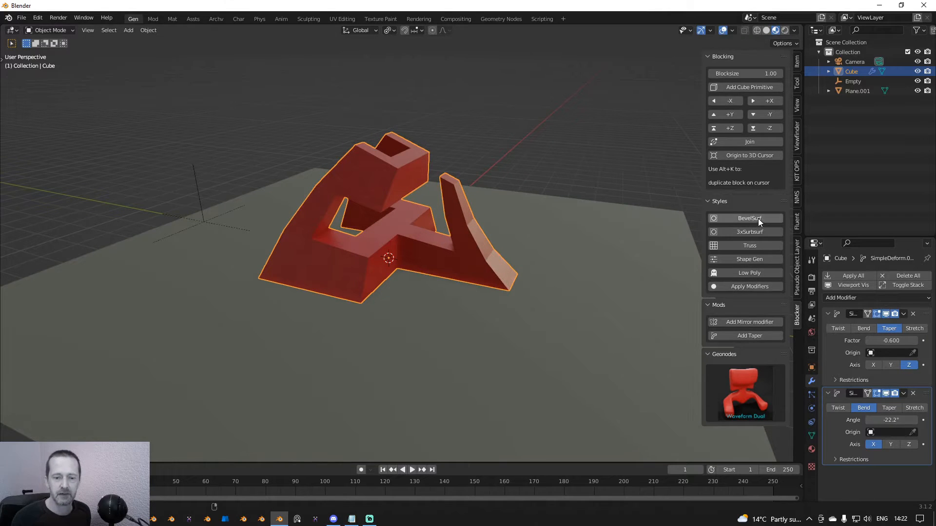
Apply the 3xSurbsurf style to the deformed model and delete all of the model's modifiers
{"action": "left_click", "coordinate": [758, 233]}
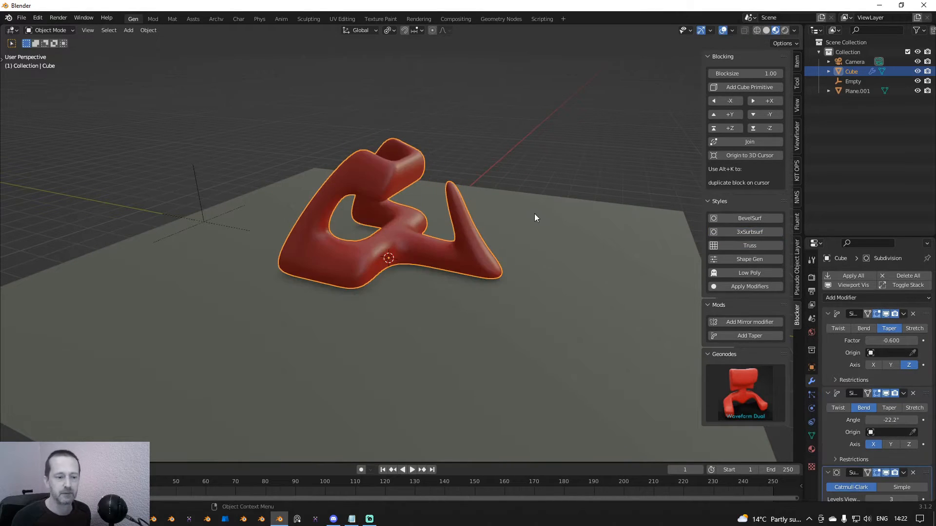
{"action": "middle_click_drag", "start_coordinate": [534, 213], "coordinate": [589, 251]}
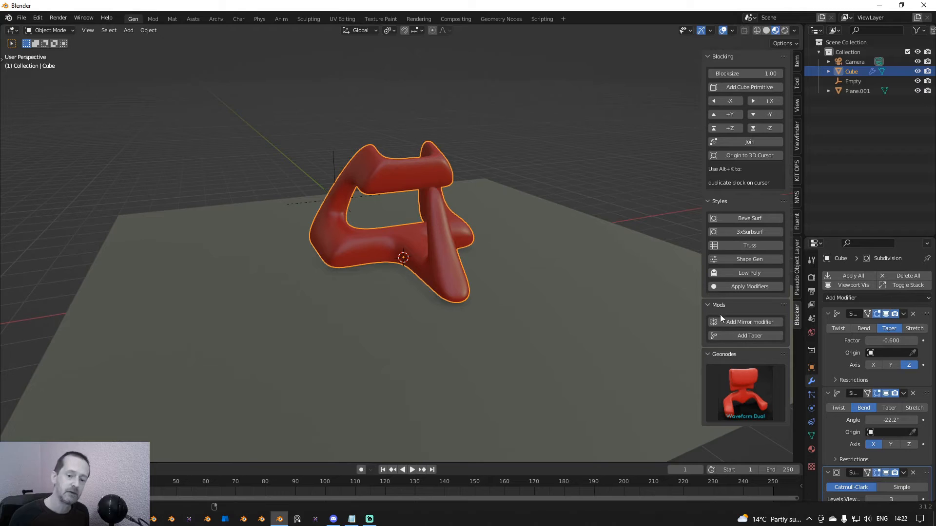
{"action": "left_click", "coordinate": [909, 276]}
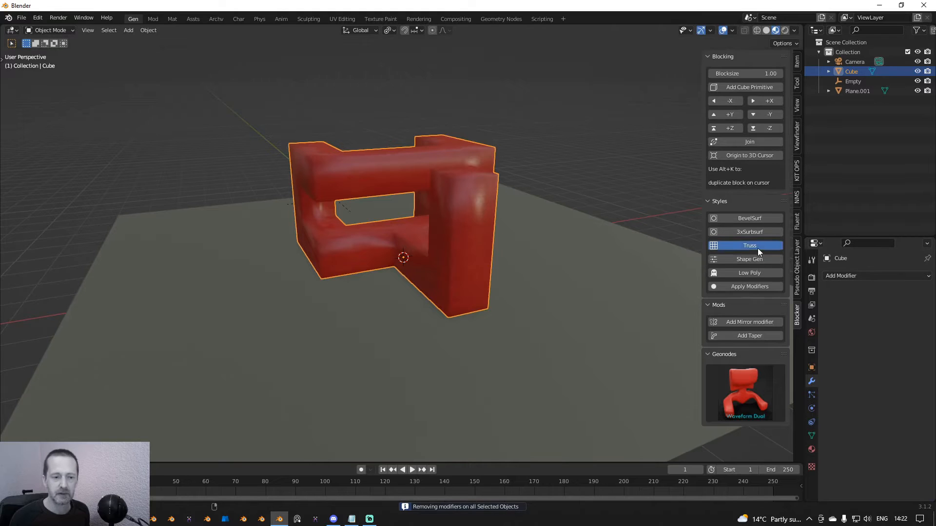
Apply the Truss style to the red block model and add a taper to it
{"action": "left_click", "coordinate": [760, 246]}
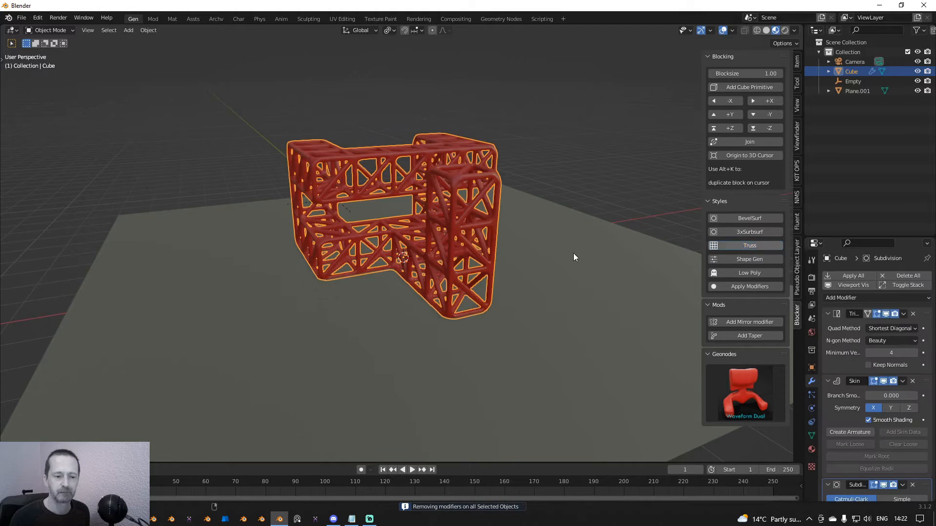
{"action": "middle_click_drag", "start_coordinate": [573, 253], "coordinate": [393, 223]}
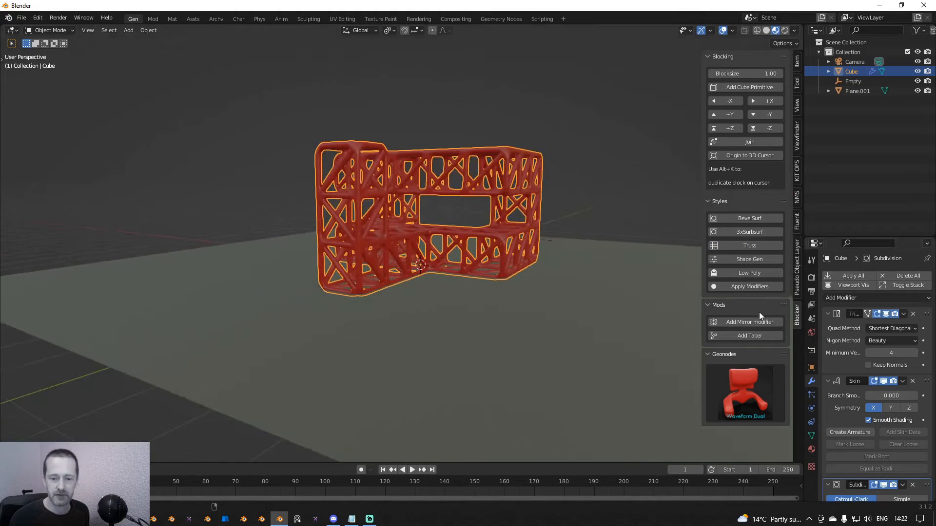
{"action": "left_click", "coordinate": [754, 337]}
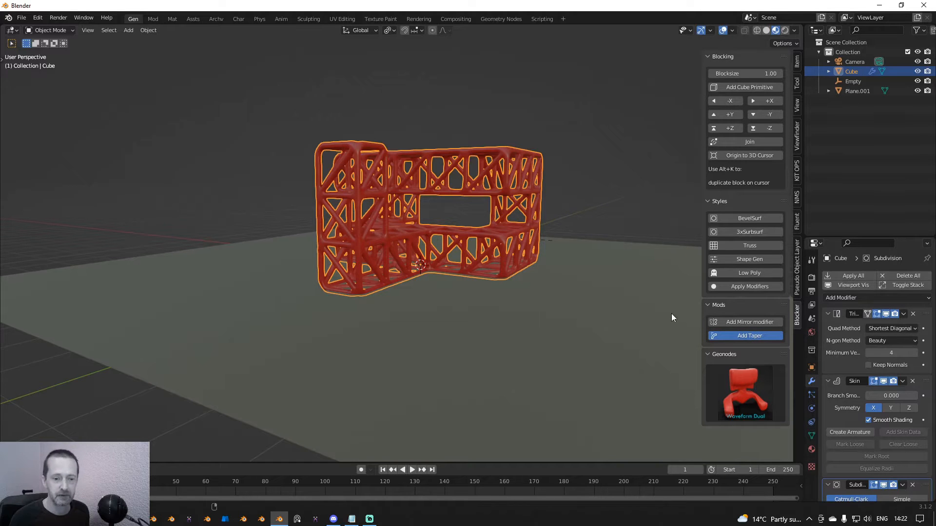
Delete all modifiers from the tapered truss model to restore the plain block shape
{"action": "middle_click_drag", "start_coordinate": [507, 288], "coordinate": [725, 321]}
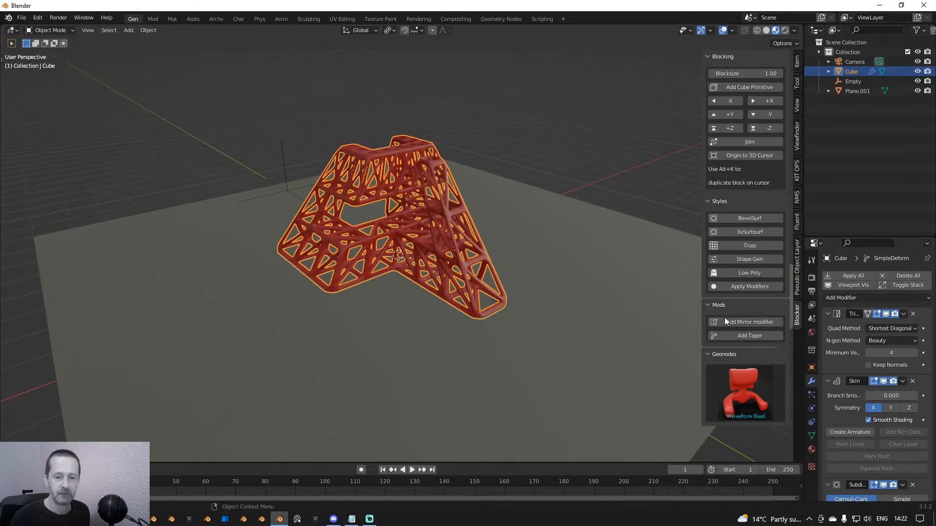
{"action": "left_click", "coordinate": [908, 277]}
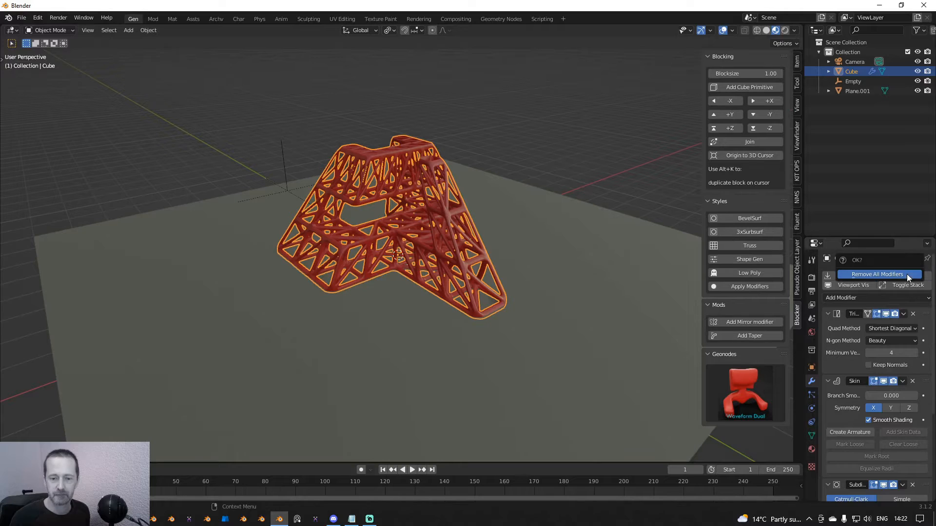
{"action": "left_click", "coordinate": [907, 274]}
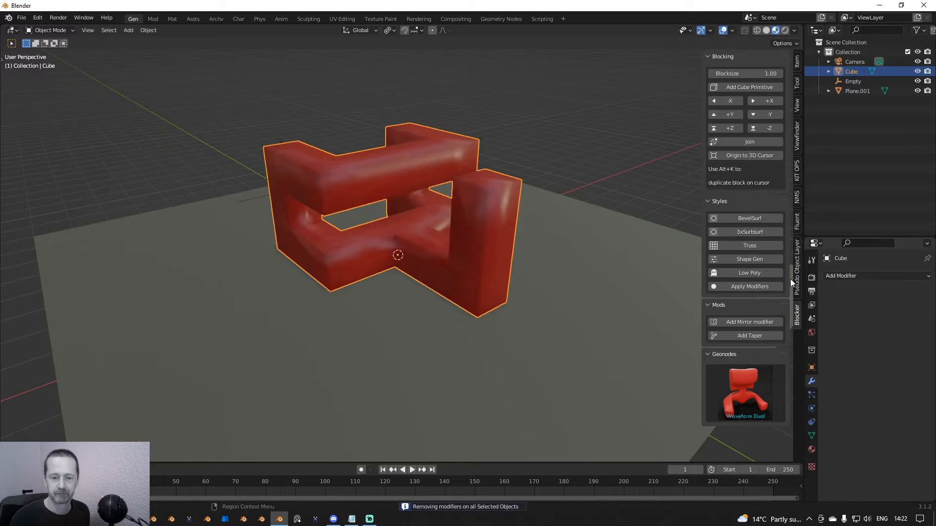
Try the Shape Gen style with a Cast factor of 0.14 on the block model and remove all its modifiers
{"action": "left_click", "coordinate": [749, 261]}
{"action": "middle_click_drag", "start_coordinate": [682, 268], "coordinate": [580, 263]}
{"action": "scroll", "coordinate": [917, 405], "scroll_direction": "down", "scroll_amount": 6}
{"action": "scroll", "coordinate": [917, 405], "scroll_direction": "up", "scroll_amount": 6}
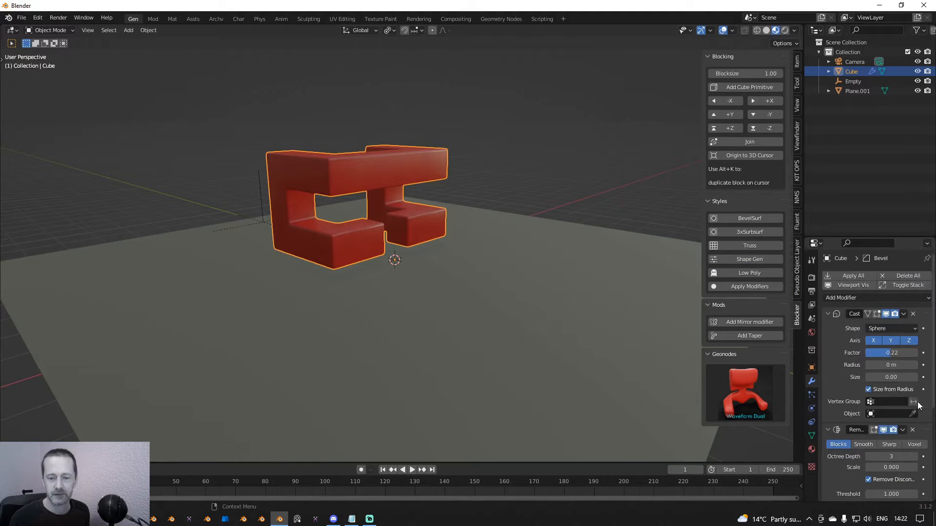
{"action": "mouse_move", "coordinate": [891, 352]}
{"action": "left_mouse_down"}
{"action": "mouse_move", "coordinate": [911, 353]}
{"action": "mouse_move", "coordinate": [844, 353]}
{"action": "mouse_move", "coordinate": [891, 353]}
{"action": "left_mouse_up"}
{"action": "middle_click_drag", "start_coordinate": [598, 282], "coordinate": [683, 288]}
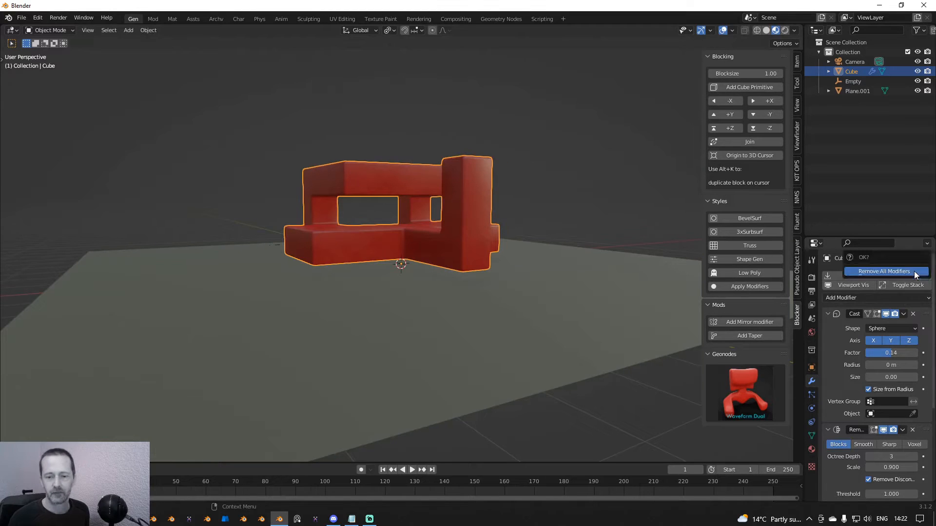
{"action": "left_click", "coordinate": [912, 276]}
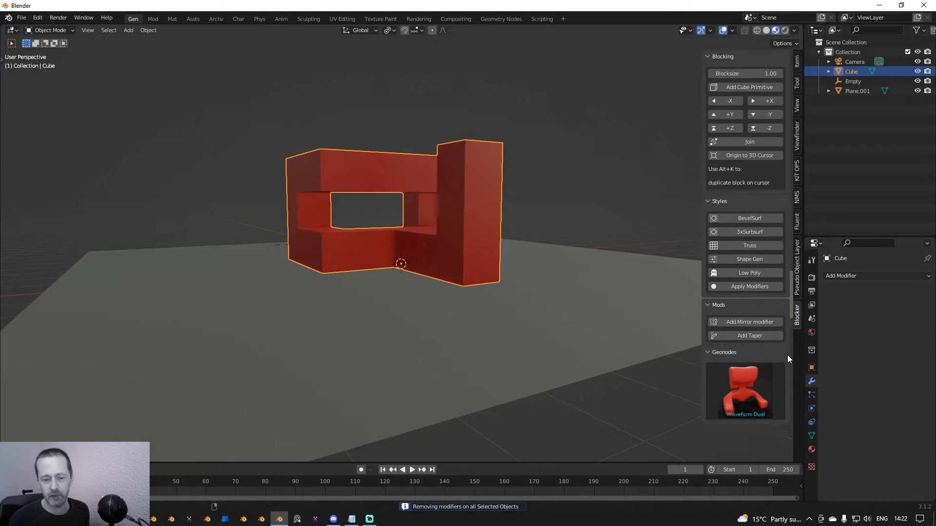
Move the Geonodes section above the Blocking section in the Blocker sidebar
{"action": "left_click_drag", "start_coordinate": [784, 355], "coordinate": [749, 52]}
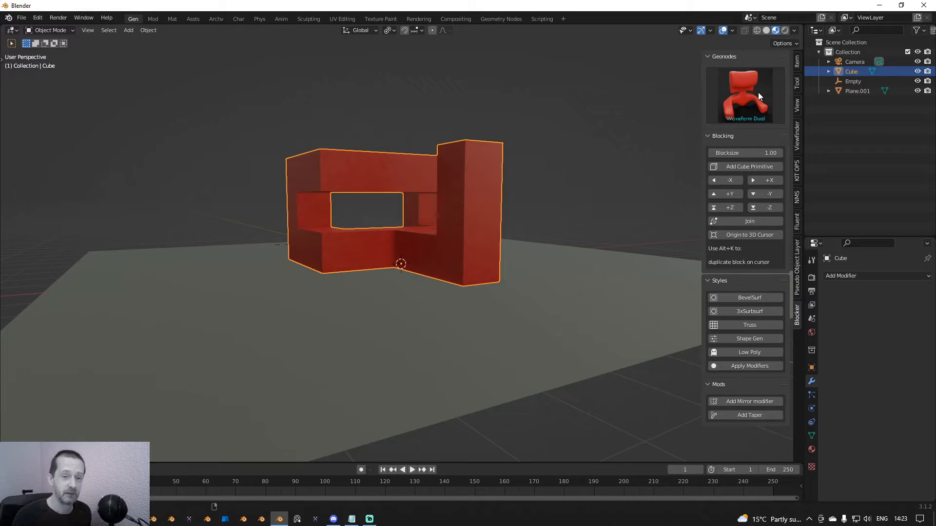
{"action": "middle_click_drag", "start_coordinate": [596, 126], "coordinate": [536, 207]}
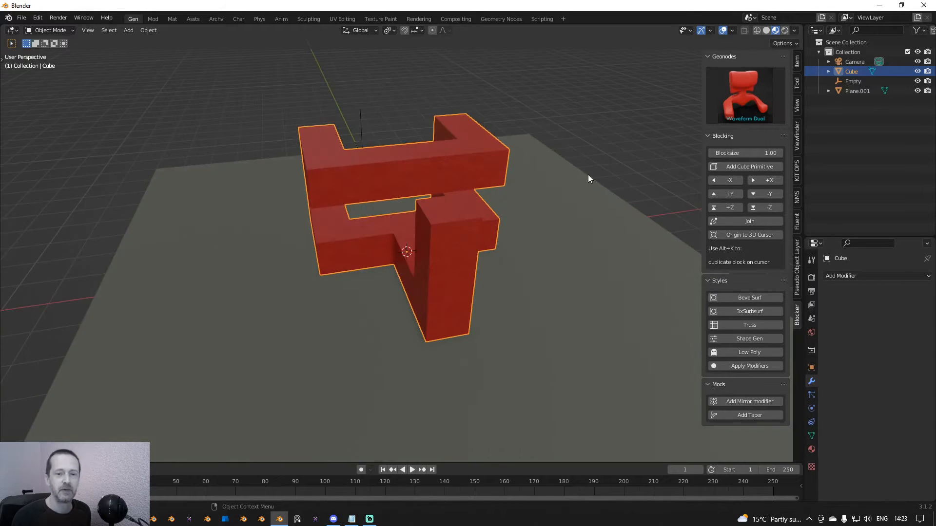
{"action": "middle_click_drag", "start_coordinate": [588, 165], "coordinate": [589, 157]}
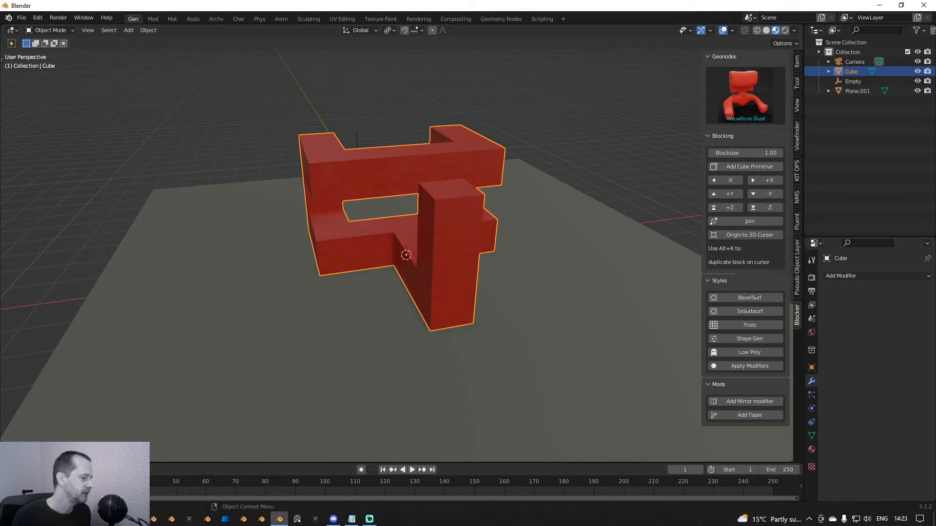
{"action": "key", "text": "alt+Tab"}
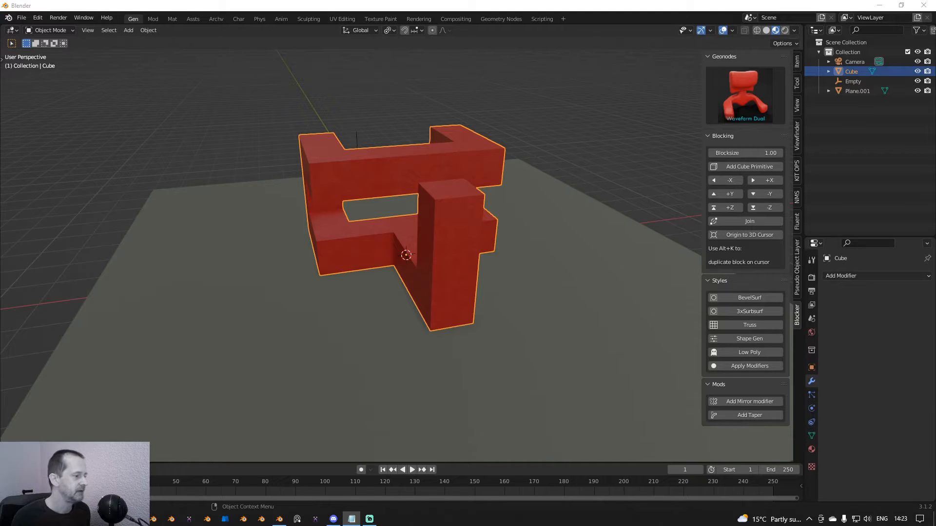
{"action": "key", "text": "alt+Tab"}
{"action": "scroll", "coordinate": [493, 163], "scroll_direction": "down", "scroll_amount": 3}
{"action": "middle_click_drag", "start_coordinate": [493, 165], "coordinate": [508, 166]}
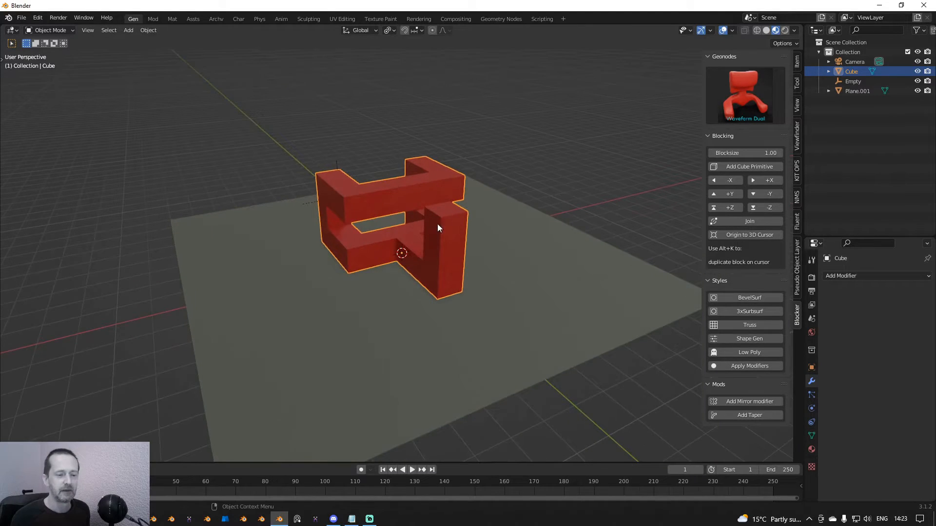
Apply the Radial Remesh geometry nodes preset to the block model and select the resulting model
{"action": "left_click", "coordinate": [749, 95]}
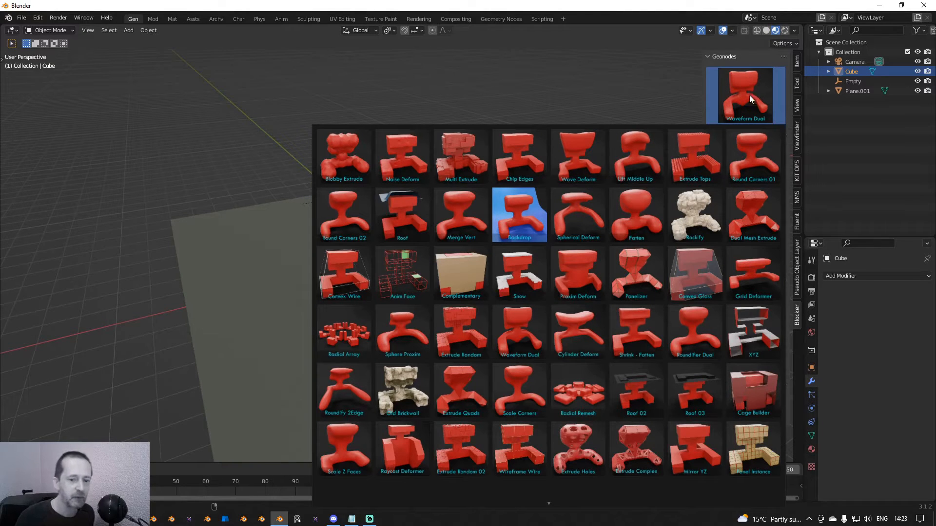
{"action": "scroll", "coordinate": [526, 502], "scroll_direction": "down", "scroll_amount": 2}
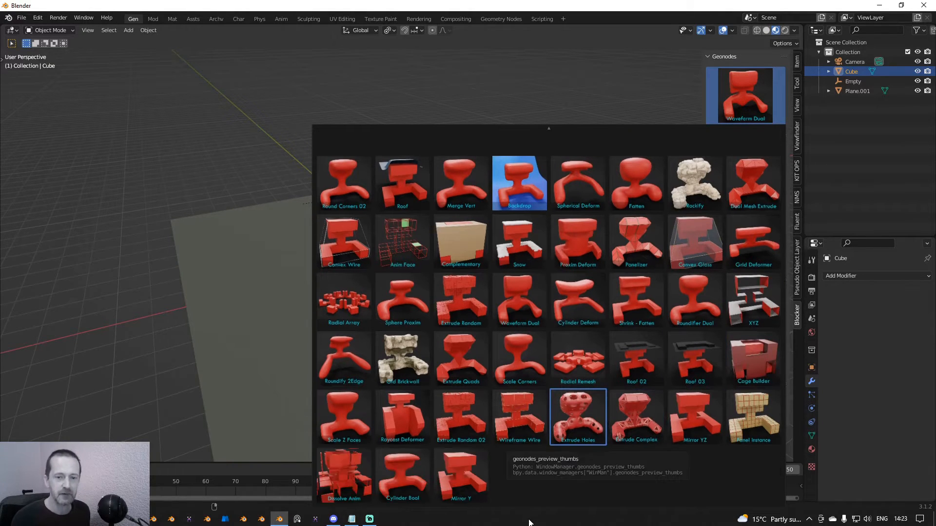
{"action": "left_click", "coordinate": [584, 353]}
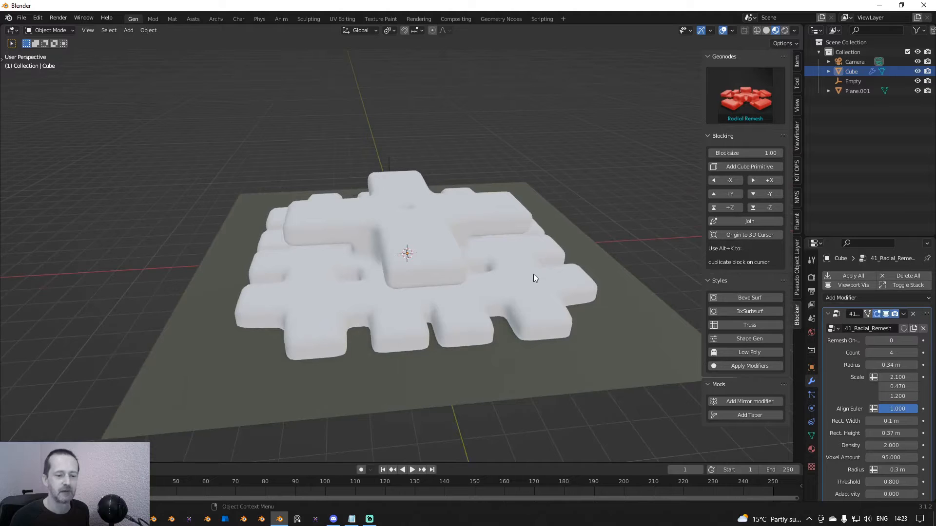
{"action": "left_click", "coordinate": [531, 282]}
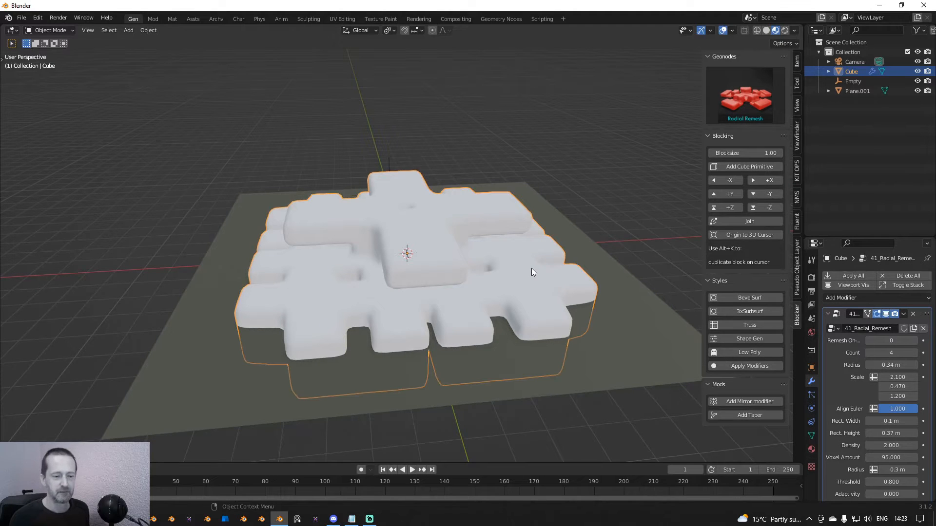
{"action": "middle_click_drag", "start_coordinate": [531, 268], "coordinate": [525, 270]}
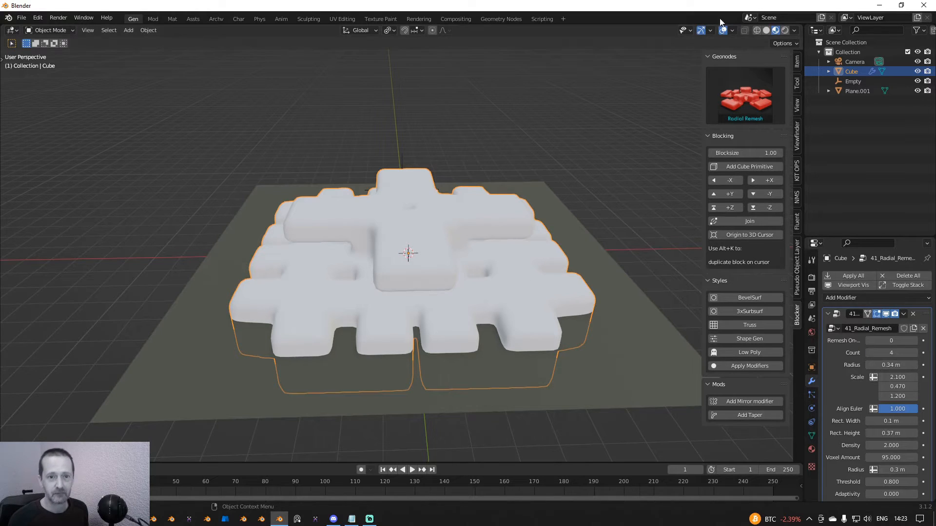
Turn on the wireframe overlay in the 3D viewport to show the remeshed model's topology
{"action": "left_click", "coordinate": [731, 30]}
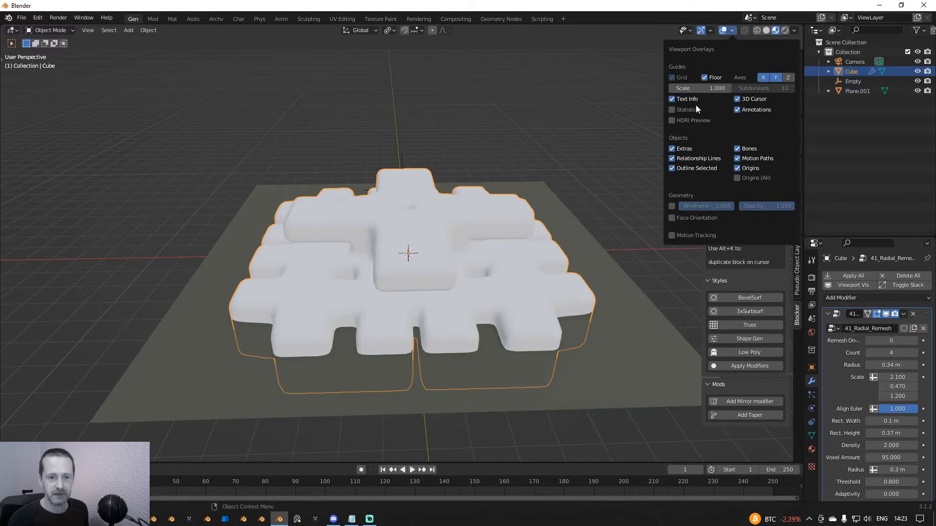
{"action": "left_click", "coordinate": [672, 206]}
{"action": "scroll", "coordinate": [452, 215], "scroll_direction": "up", "scroll_amount": 3}
{"action": "middle_click_drag", "start_coordinate": [452, 214], "coordinate": [484, 216]}
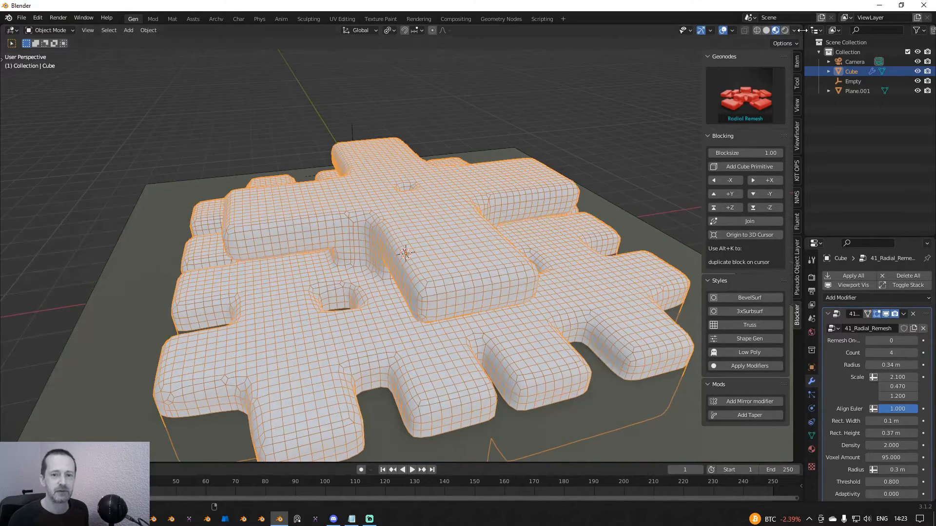
Split the viewport and examine the Radial Remesh node tree in a Geometry Node Editor
{"action": "left_click_drag", "start_coordinate": [802, 30], "coordinate": [500, 84]}
{"action": "left_click", "coordinate": [512, 30]}
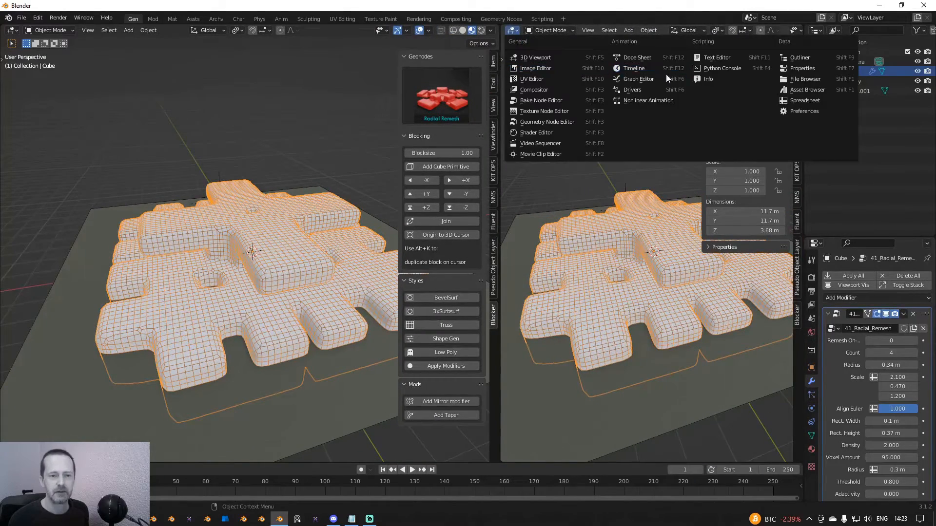
{"action": "left_click", "coordinate": [535, 122]}
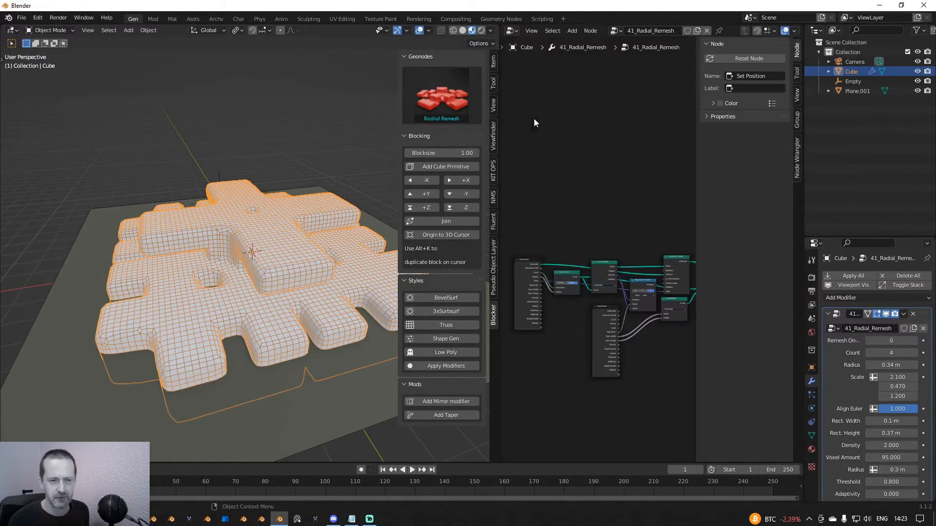
{"action": "scroll", "coordinate": [602, 258], "scroll_direction": "up", "scroll_amount": 3}
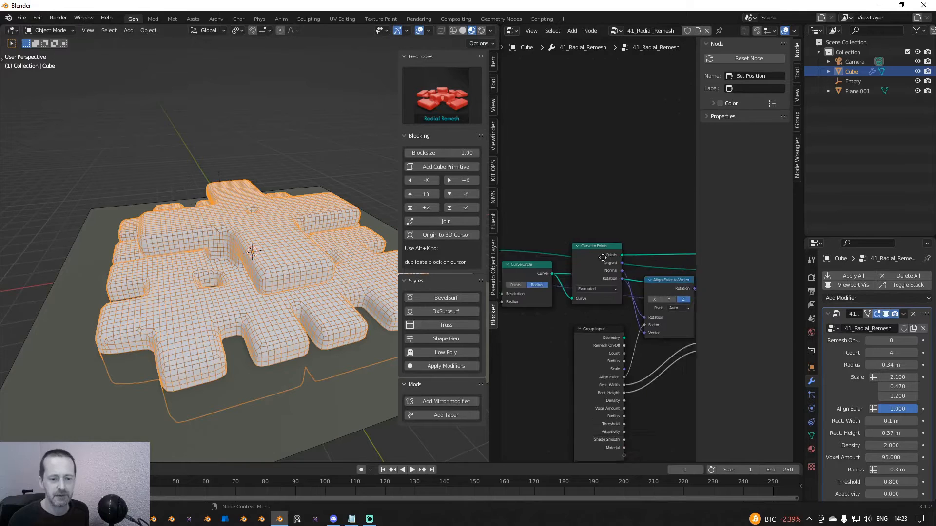
{"action": "middle_click_drag", "start_coordinate": [602, 257], "coordinate": [585, 202]}
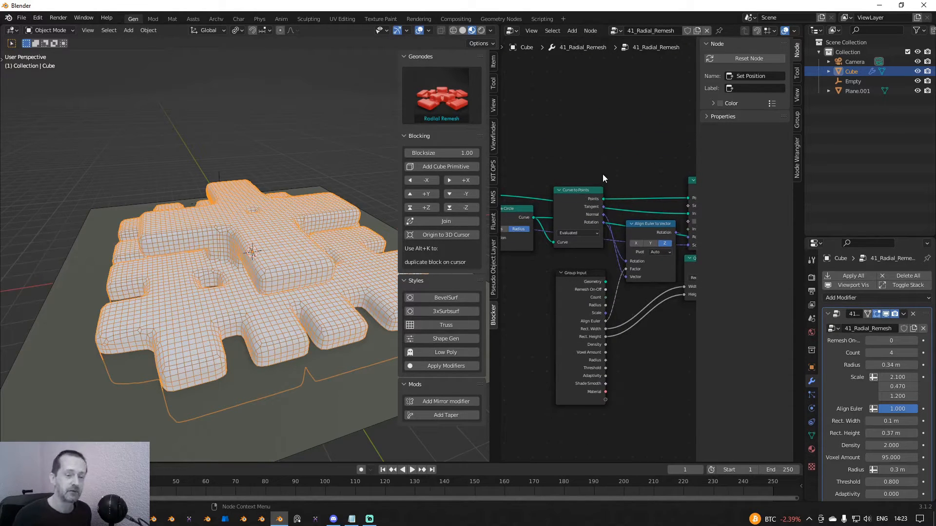
Close the Geometry Node Editor area and restore the single 3D viewport
{"action": "left_click", "coordinate": [430, 94]}
{"action": "scroll", "coordinate": [543, 336], "scroll_direction": "down", "scroll_amount": 1}
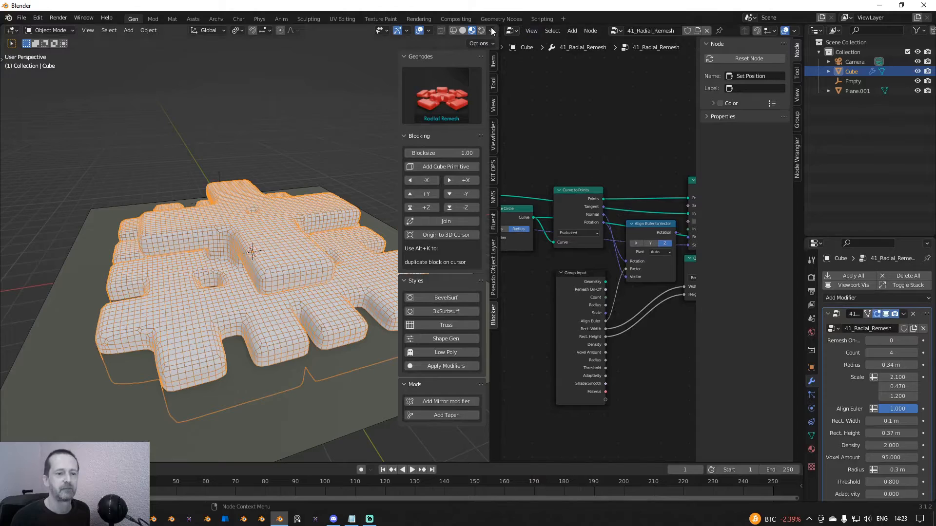
{"action": "left_click_drag", "start_coordinate": [497, 26], "coordinate": [556, 138]}
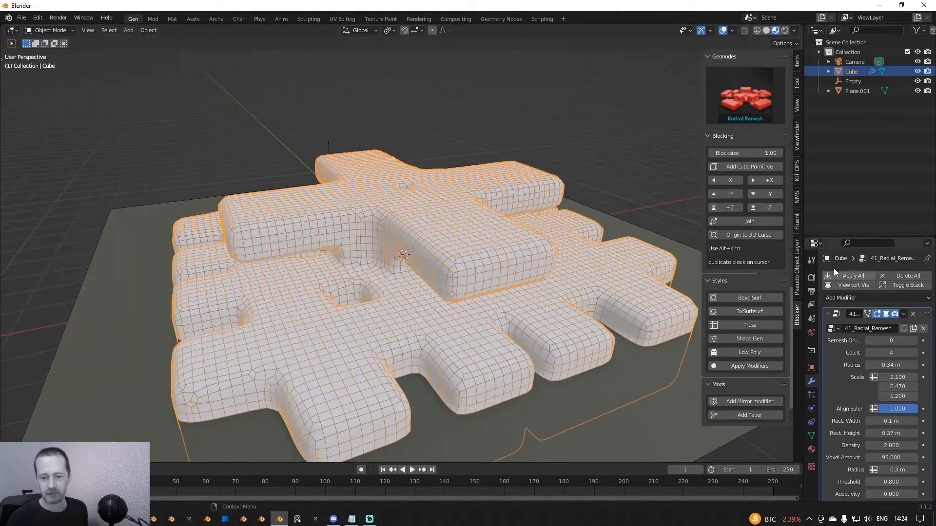
Enlarge the Properties editor to show all settings of the Radial Remesh modifier
{"action": "left_click_drag", "start_coordinate": [834, 237], "coordinate": [836, 134]}
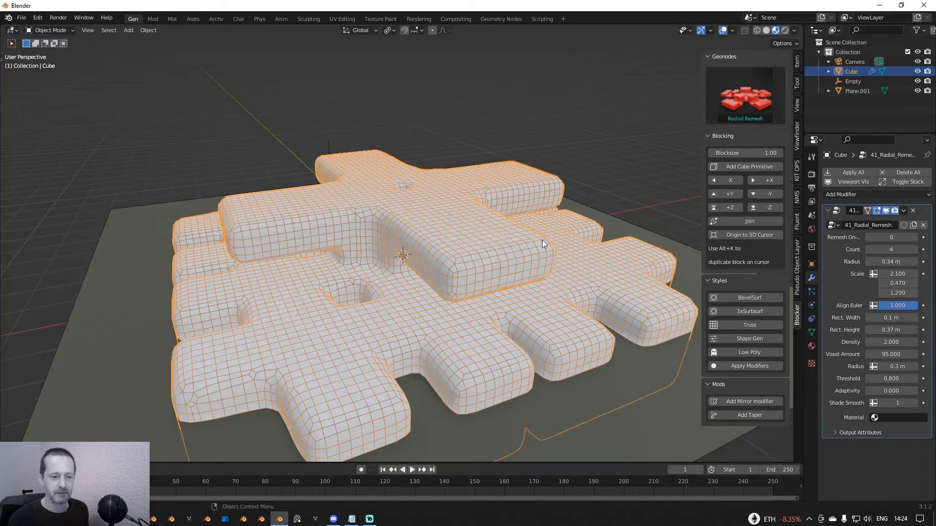
{"action": "scroll", "coordinate": [504, 247], "scroll_direction": "down", "scroll_amount": 2}
{"action": "middle_click_drag", "start_coordinate": [504, 247], "coordinate": [500, 249]}
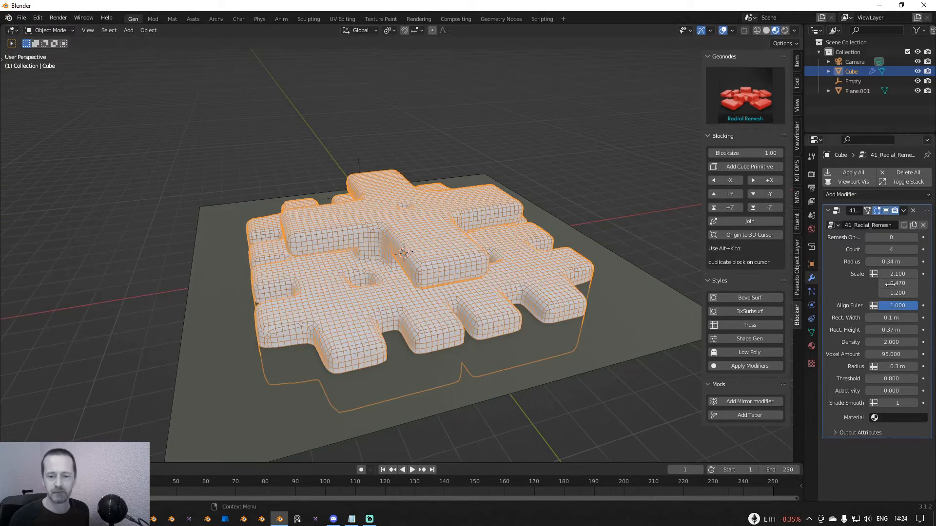
Set the Radial Remesh modifier's Remesh On-Off value to 1, Count to 3 and Radius to 0.994 m
{"action": "left_click", "coordinate": [889, 239]}
{"action": "left_click_drag", "start_coordinate": [890, 237], "coordinate": [907, 237]}
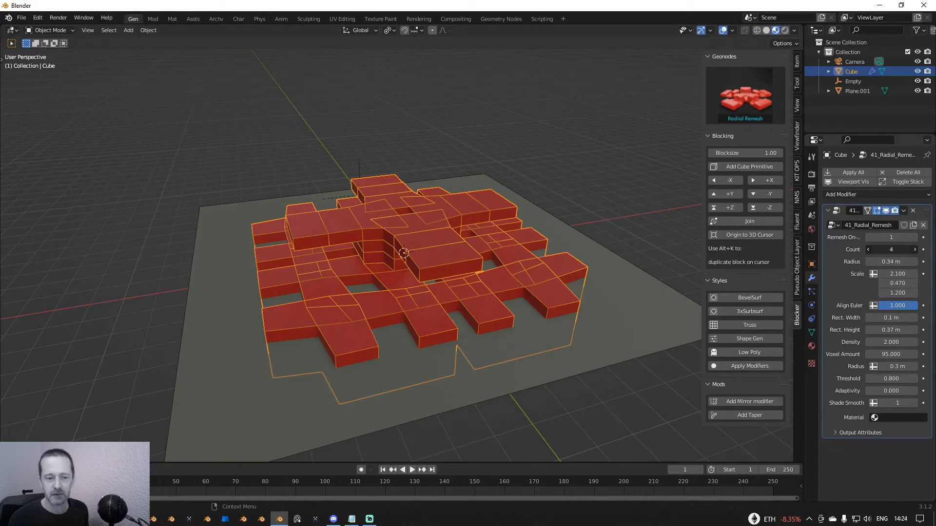
{"action": "mouse_move", "coordinate": [891, 249]}
{"action": "left_mouse_down"}
{"action": "mouse_move", "coordinate": [913, 249]}
{"action": "mouse_move", "coordinate": [869, 251]}
{"action": "mouse_move", "coordinate": [872, 264]}
{"action": "mouse_move", "coordinate": [888, 264]}
{"action": "left_mouse_up"}
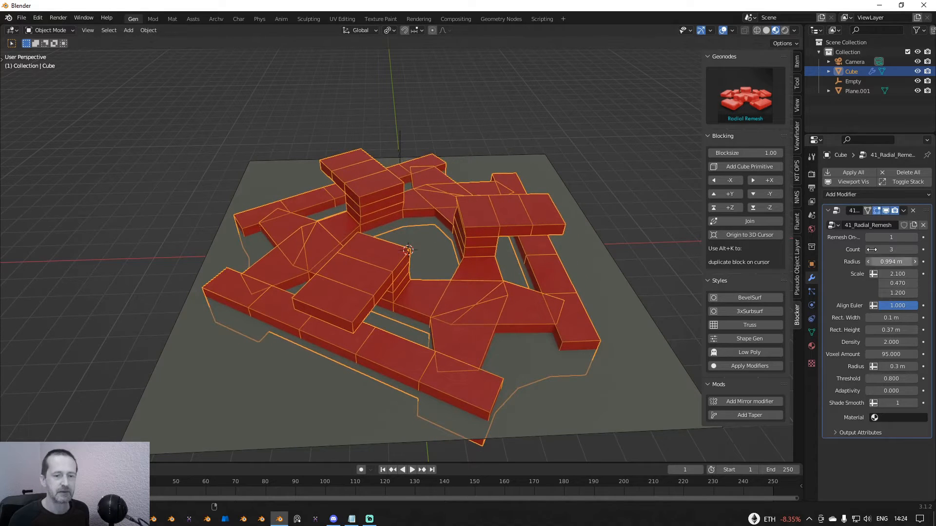
Turn off the wireframe overlay and hide the ground plane, keeping the radial block model selected
{"action": "left_click", "coordinate": [733, 31]}
{"action": "left_click", "coordinate": [672, 205]}
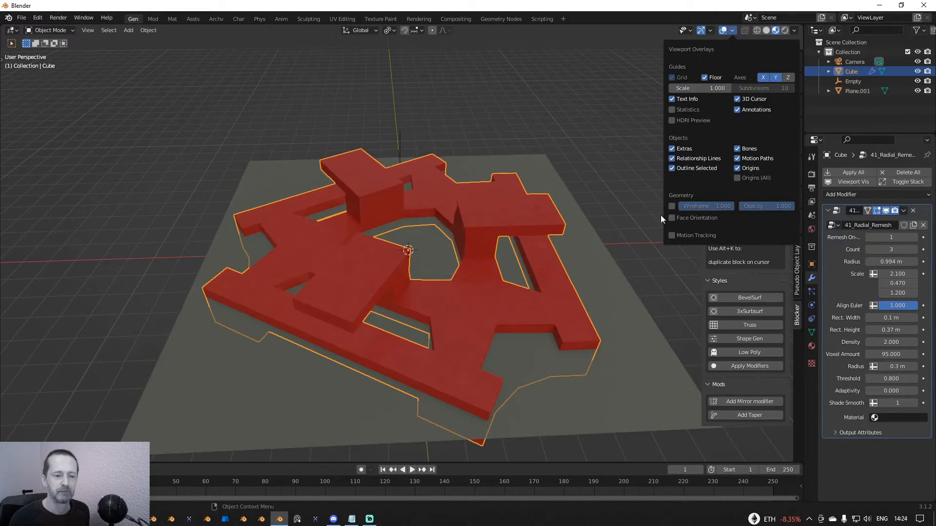
{"action": "middle_click_drag", "start_coordinate": [572, 316], "coordinate": [467, 305]}
{"action": "left_click", "coordinate": [622, 316]}
{"action": "key", "text": "h"}
{"action": "left_click", "coordinate": [467, 305]}
{"action": "middle_click_drag", "start_coordinate": [524, 303], "coordinate": [578, 296]}
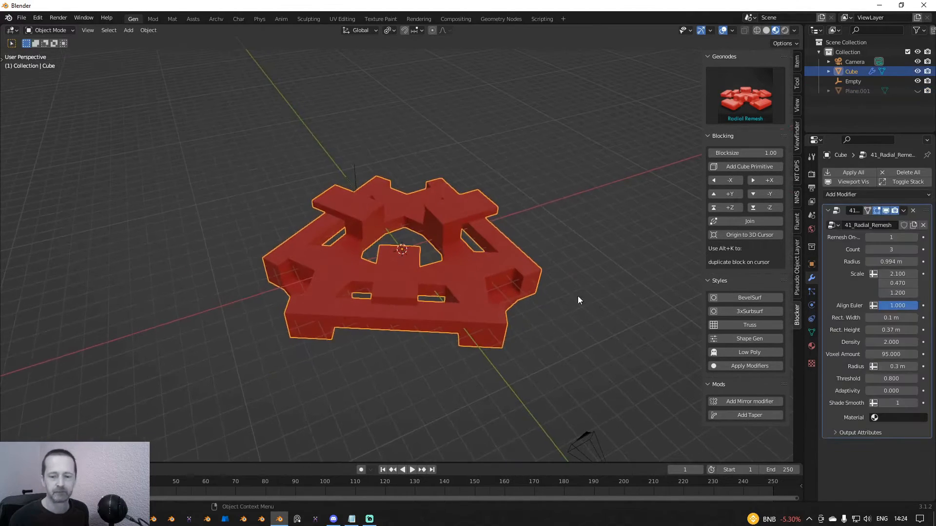
Set the Radial Remesh radius to 2.21 m and its X and Y scale to 1.895 and 1.046
{"action": "left_click_drag", "start_coordinate": [896, 262], "coordinate": [927, 261]}
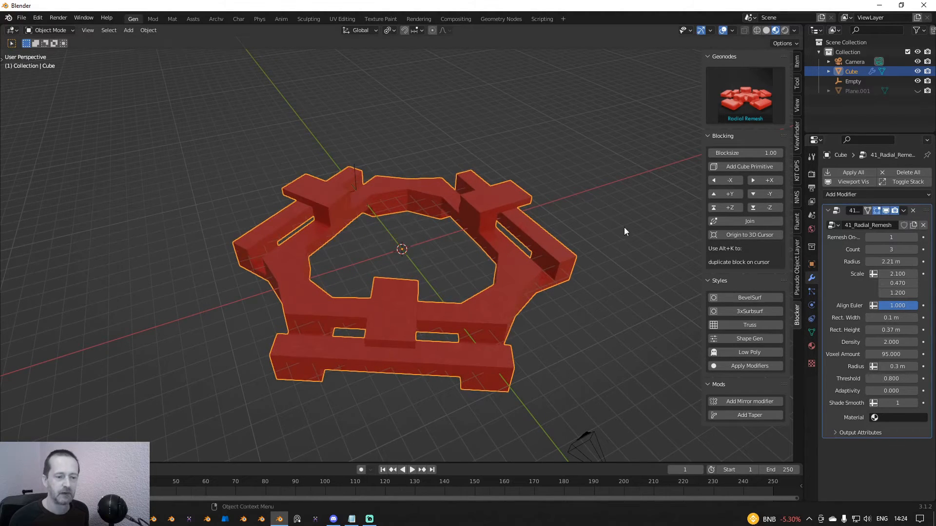
{"action": "middle_click_drag", "start_coordinate": [622, 232], "coordinate": [546, 220]}
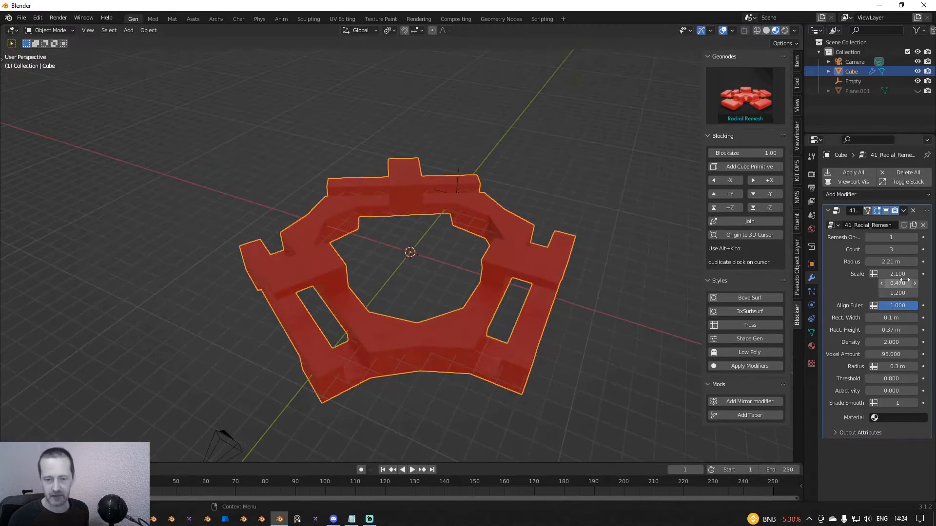
{"action": "left_click_drag", "start_coordinate": [894, 274], "coordinate": [916, 283]}
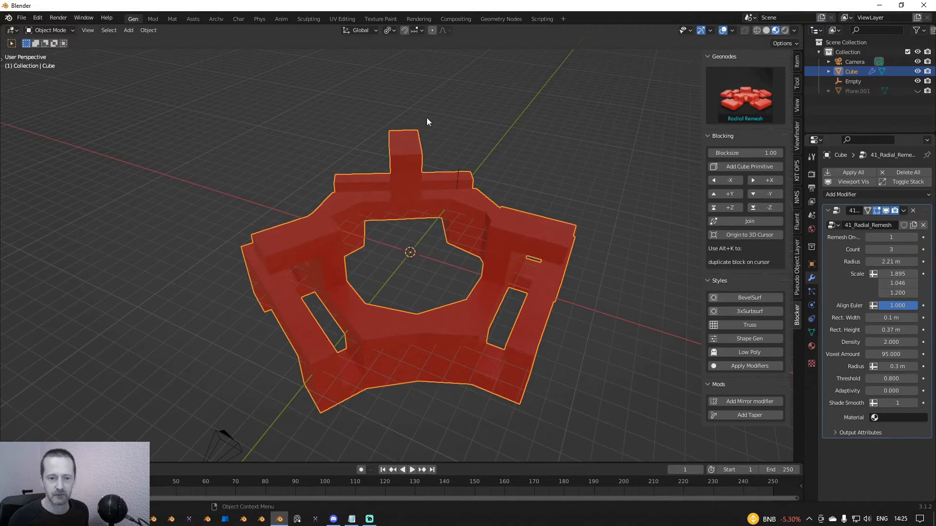
Briefly hide the Radial Remesh effect to compare it with the original blocks, and set its Z scale to 1.554
{"action": "left_click", "coordinate": [886, 211]}
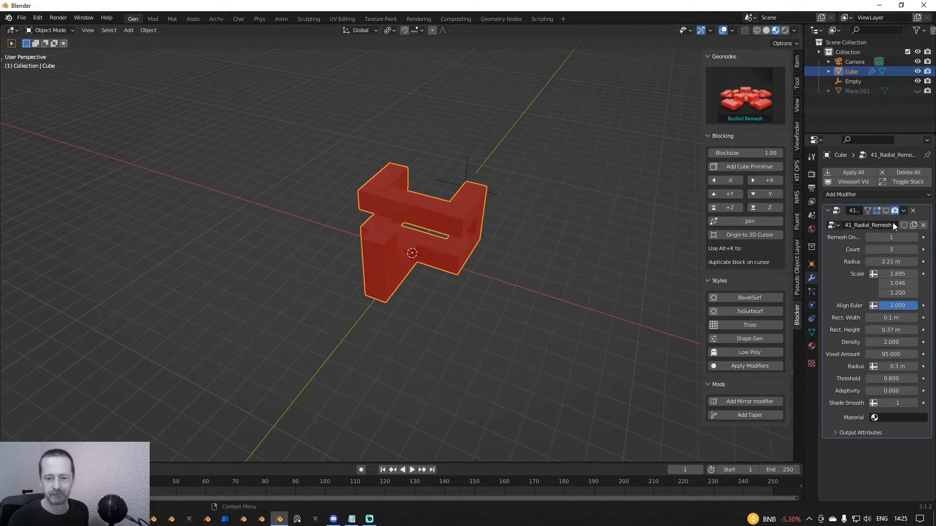
{"action": "left_click", "coordinate": [885, 210]}
{"action": "mouse_move", "coordinate": [897, 293]}
{"action": "left_mouse_down"}
{"action": "mouse_move", "coordinate": [926, 293]}
{"action": "mouse_move", "coordinate": [890, 293]}
{"action": "mouse_move", "coordinate": [882, 306]}
{"action": "mouse_move", "coordinate": [907, 305]}
{"action": "left_mouse_up"}
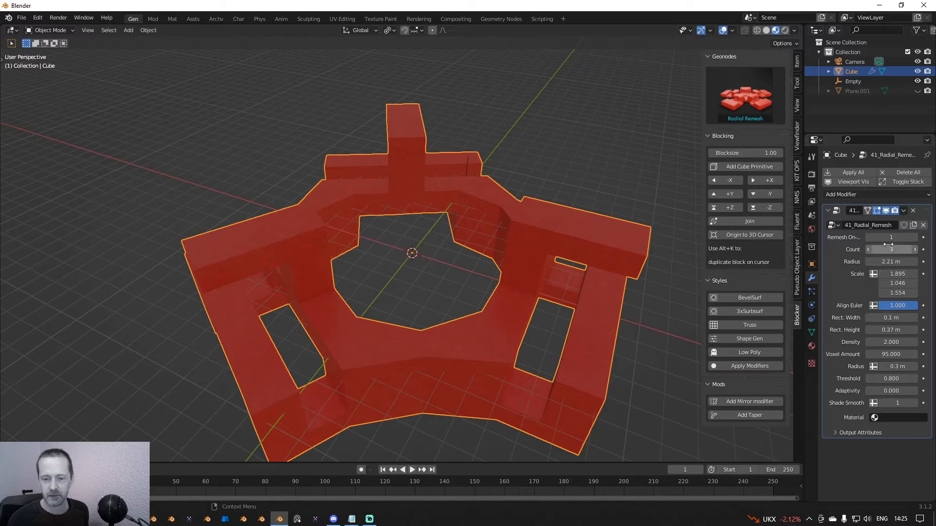
Set the Radial Remesh modifier's Remesh On-Off value to 0 and its Density to 3.710
{"action": "left_click_drag", "start_coordinate": [889, 237], "coordinate": [876, 237]}
{"action": "middle_click_drag", "start_coordinate": [540, 264], "coordinate": [556, 235]}
{"action": "scroll", "coordinate": [546, 236], "scroll_direction": "up", "scroll_amount": 3}
{"action": "middle_click_drag", "start_coordinate": [569, 275], "coordinate": [522, 236], "text": "shift"}
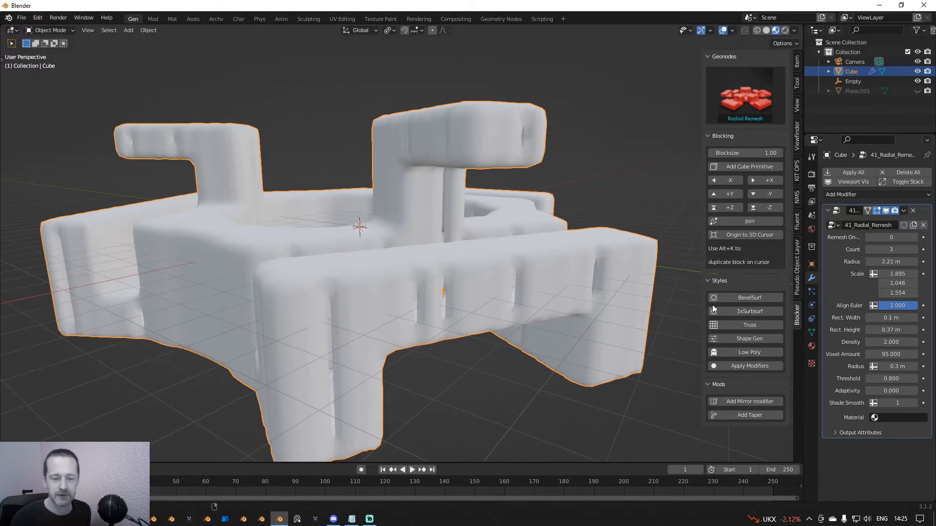
{"action": "middle_click_drag", "start_coordinate": [634, 264], "coordinate": [630, 276]}
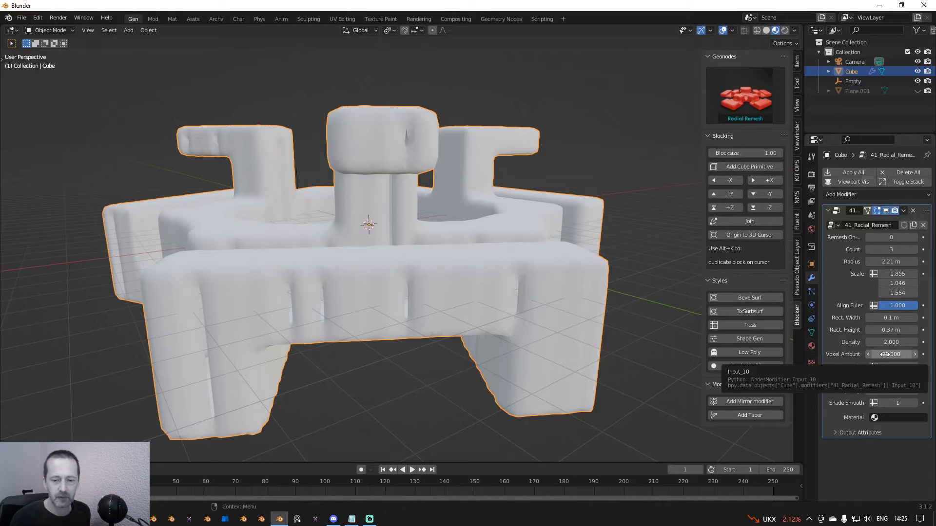
{"action": "left_click_drag", "start_coordinate": [885, 343], "coordinate": [913, 342]}
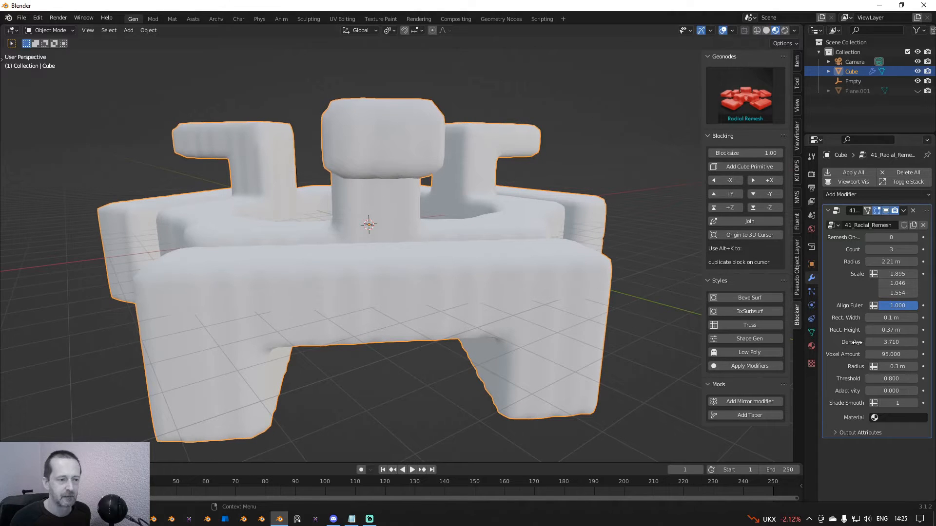
{"action": "scroll", "coordinate": [534, 296], "scroll_direction": "down", "scroll_amount": 3}
{"action": "middle_click_drag", "start_coordinate": [534, 295], "coordinate": [454, 308]}
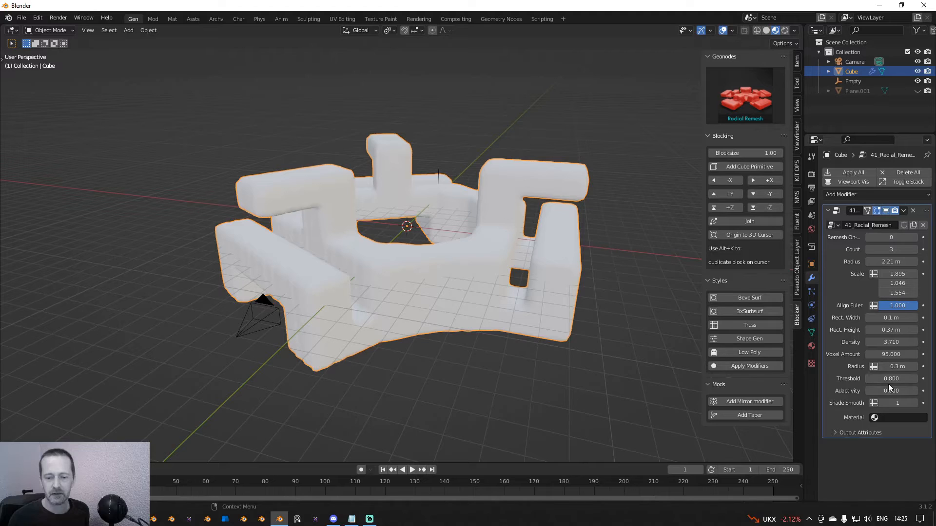
Try adjusting the Radial Remesh Adaptivity while temporarily showing the wireframe overlay to inspect the mesh
{"action": "left_click_drag", "start_coordinate": [881, 391], "coordinate": [873, 390]}
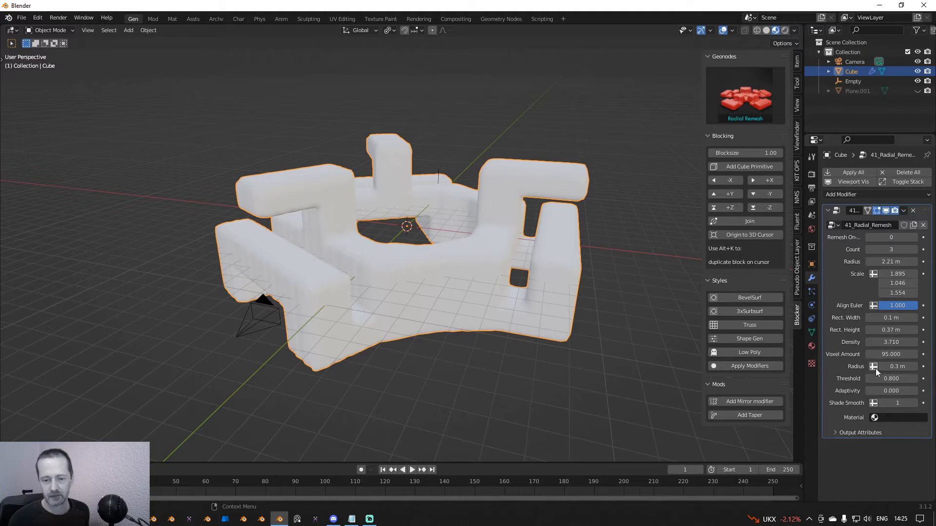
{"action": "left_click", "coordinate": [731, 30]}
{"action": "left_click", "coordinate": [672, 206]}
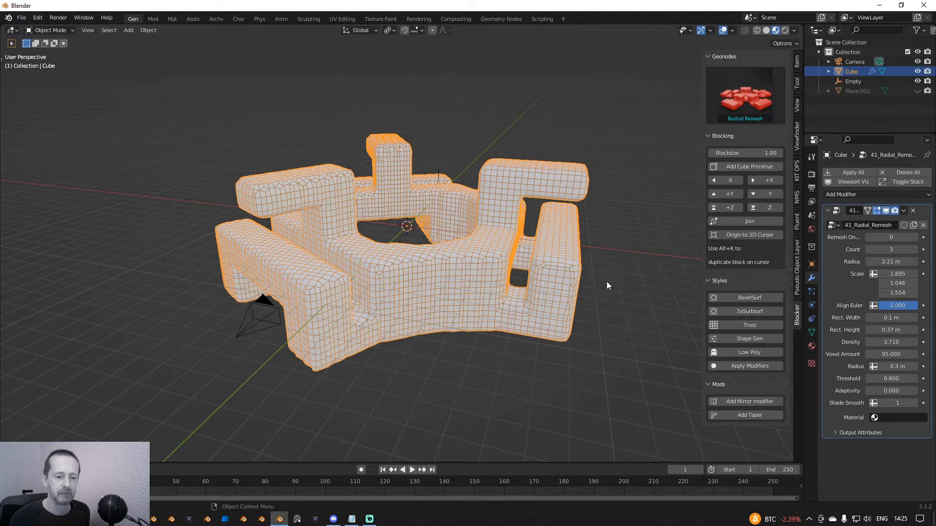
{"action": "middle_click_drag", "start_coordinate": [606, 282], "coordinate": [638, 285]}
{"action": "left_click_drag", "start_coordinate": [904, 396], "coordinate": [866, 394]}
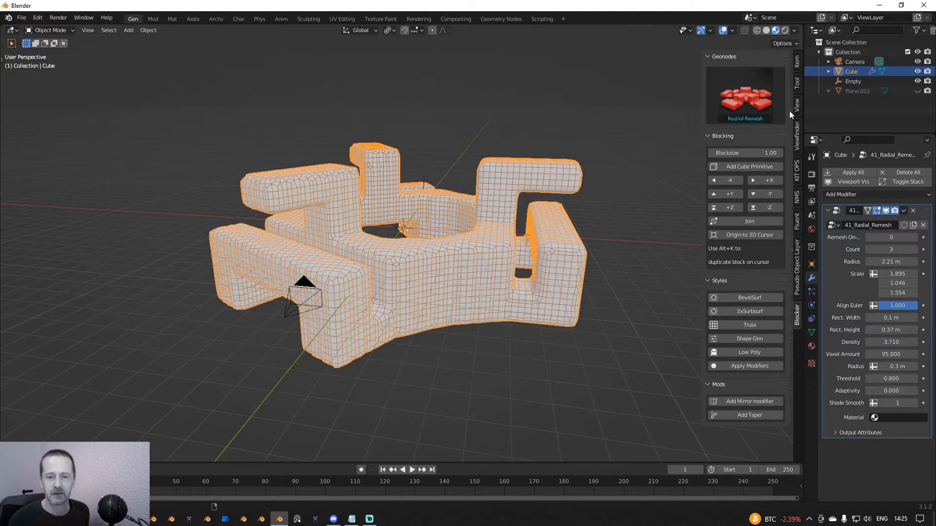
{"action": "left_click", "coordinate": [732, 30]}
{"action": "left_click", "coordinate": [671, 206]}
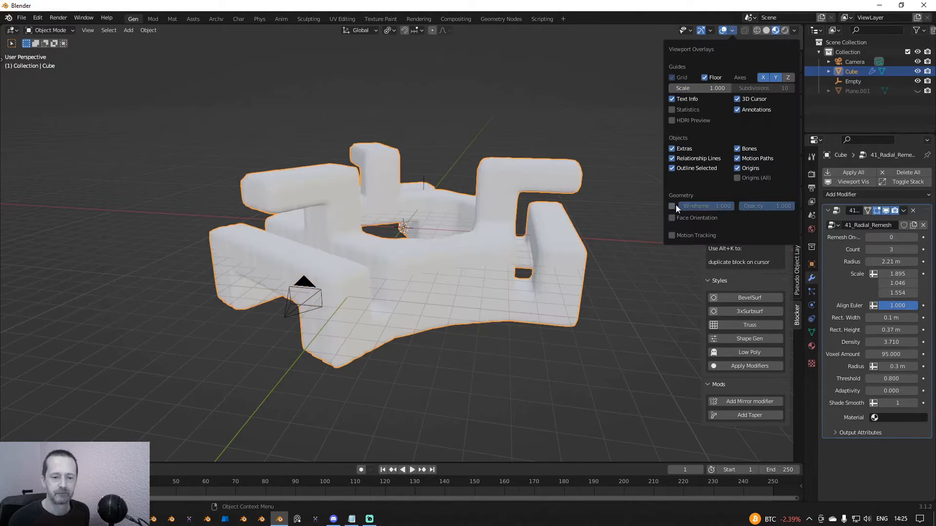
Apply the Radial Remesh modifier and add a Smooth modifier with Repeat set to 7
{"action": "left_click", "coordinate": [866, 172]}
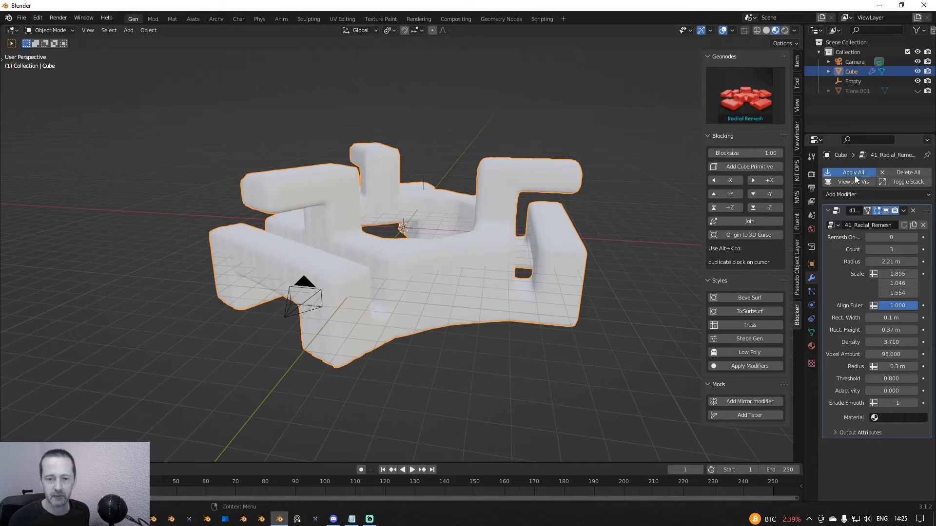
{"action": "middle_click_drag", "start_coordinate": [517, 234], "coordinate": [470, 262]}
{"action": "left_click", "coordinate": [848, 172]}
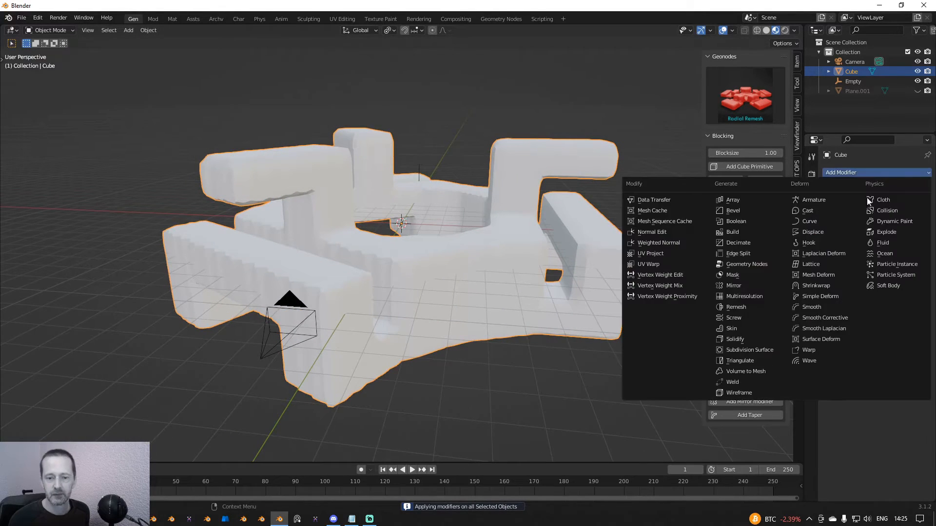
{"action": "left_click", "coordinate": [823, 305]}
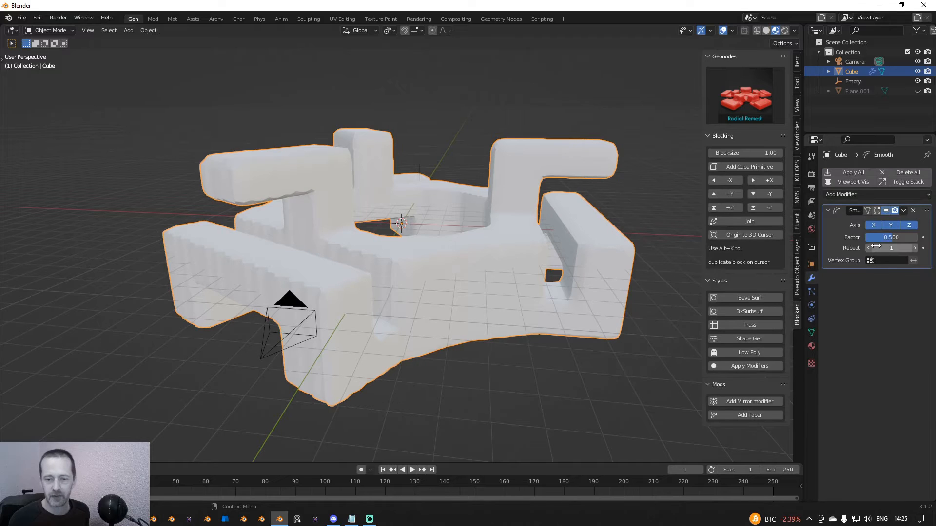
{"action": "left_click_drag", "start_coordinate": [911, 248], "coordinate": [934, 248]}
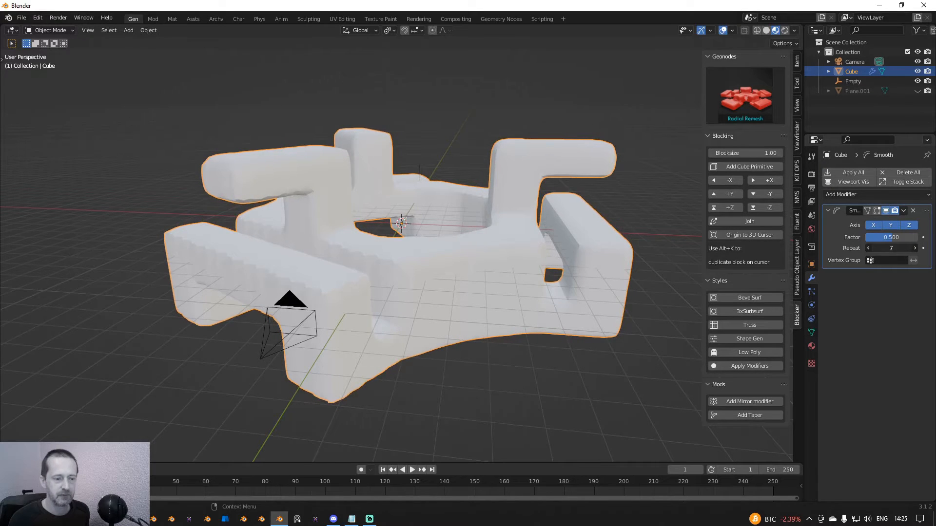
Shade the model smooth, and strengthen and apply its Smooth modifier
{"action": "right_click", "coordinate": [519, 276]}
{"action": "left_click", "coordinate": [501, 268]}
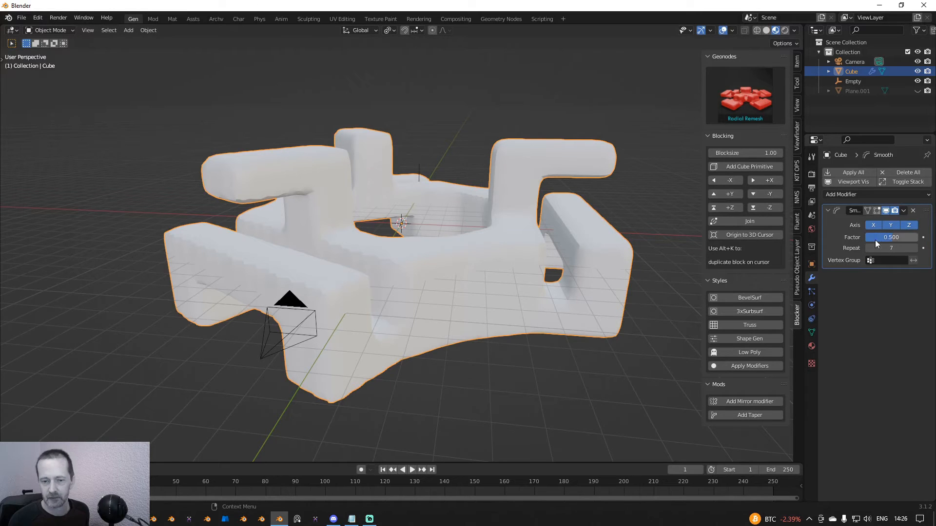
{"action": "left_click_drag", "start_coordinate": [878, 237], "coordinate": [911, 248]}
{"action": "middle_click_drag", "start_coordinate": [629, 215], "coordinate": [582, 224]}
{"action": "left_click", "coordinate": [851, 172]}
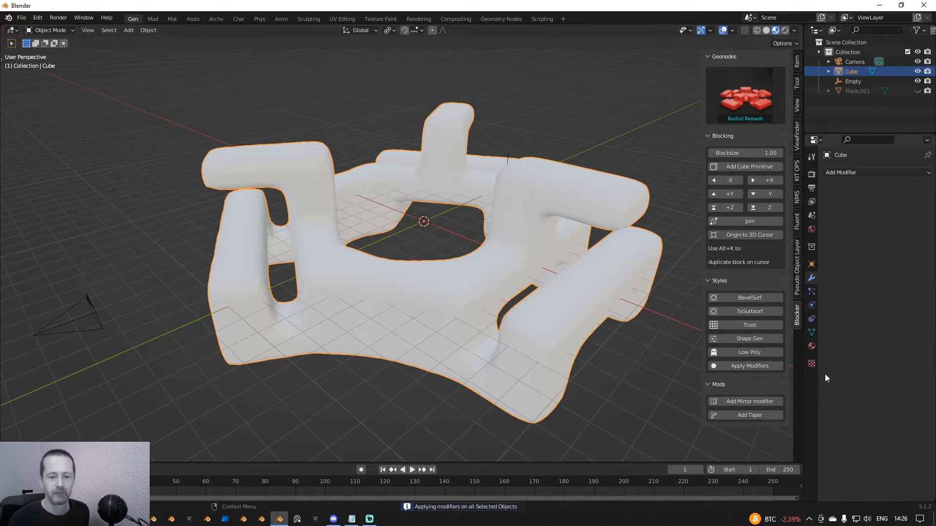
Assign the existing Surface_red material to the smoothed radial model
{"action": "left_click", "coordinate": [811, 346]}
{"action": "left_click", "coordinate": [829, 215]}
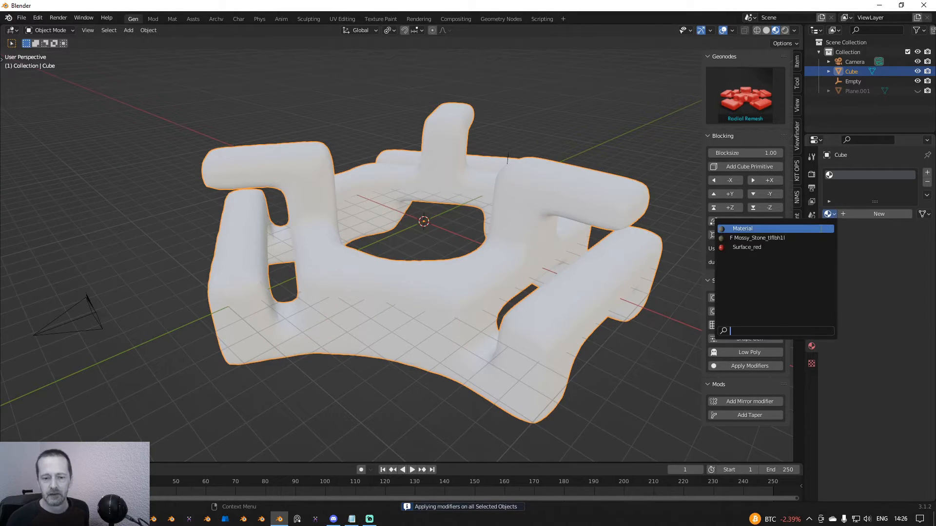
{"action": "left_click", "coordinate": [791, 253]}
{"action": "scroll", "coordinate": [592, 230], "scroll_direction": "down", "scroll_amount": 3}
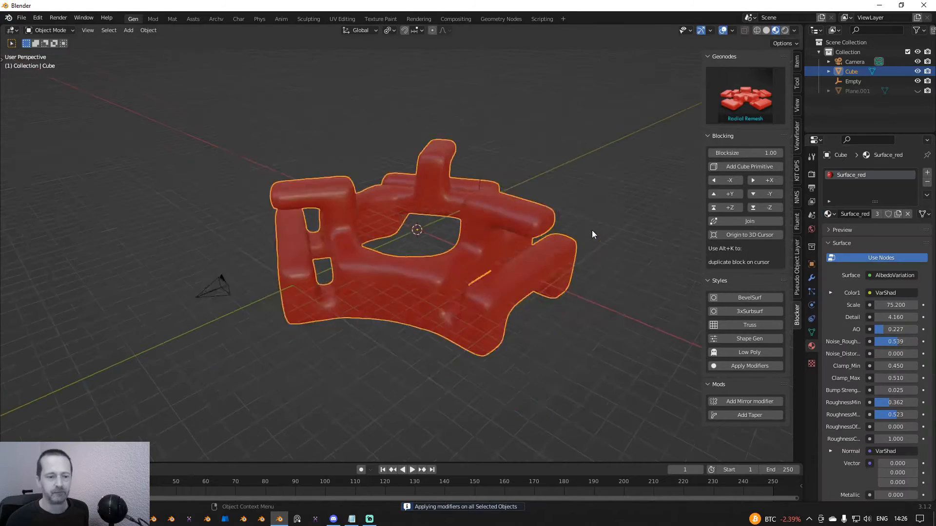
{"action": "middle_click_drag", "start_coordinate": [592, 230], "coordinate": [633, 247]}
{"action": "scroll", "coordinate": [527, 249], "scroll_direction": "up", "scroll_amount": 2}
{"action": "mouse_move", "coordinate": [528, 250]}
{"action": "middle_mouse_down"}
{"action": "mouse_move", "coordinate": [560, 257]}
{"action": "mouse_move", "coordinate": [569, 276]}
{"action": "mouse_move", "coordinate": [508, 253]}
{"action": "mouse_move", "coordinate": [532, 265]}
{"action": "middle_mouse_up"}
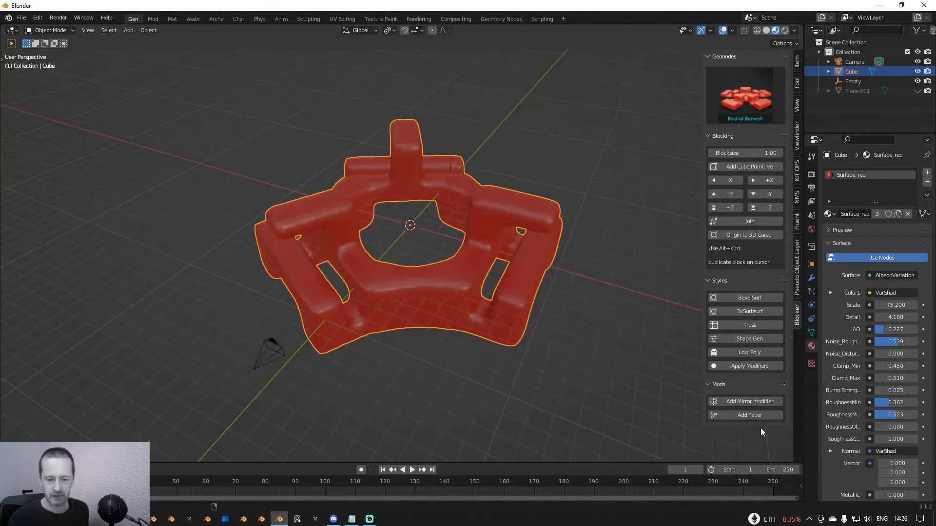
Add the Blocker taper and mirror modifiers to the red radial model
{"action": "left_click", "coordinate": [762, 415]}
{"action": "middle_click_drag", "start_coordinate": [602, 308], "coordinate": [598, 258]}
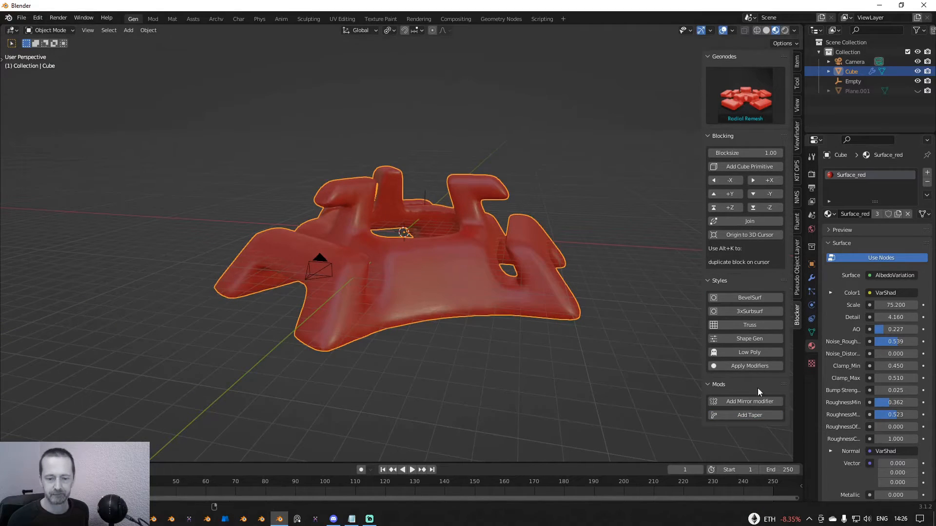
{"action": "left_click", "coordinate": [742, 403]}
{"action": "middle_click_drag", "start_coordinate": [580, 302], "coordinate": [607, 315]}
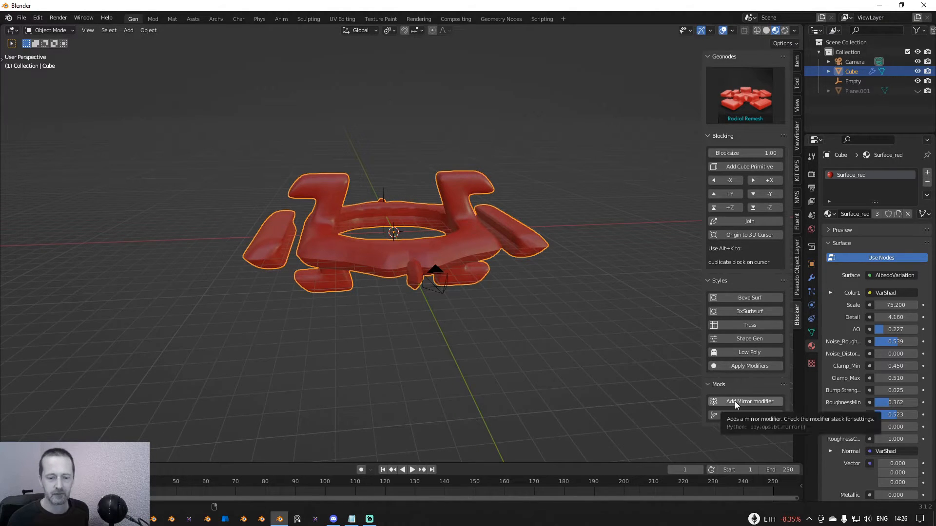
Start a new General file without saving the current one, and hide the ground plane
{"action": "key", "text": "ctrl+n"}
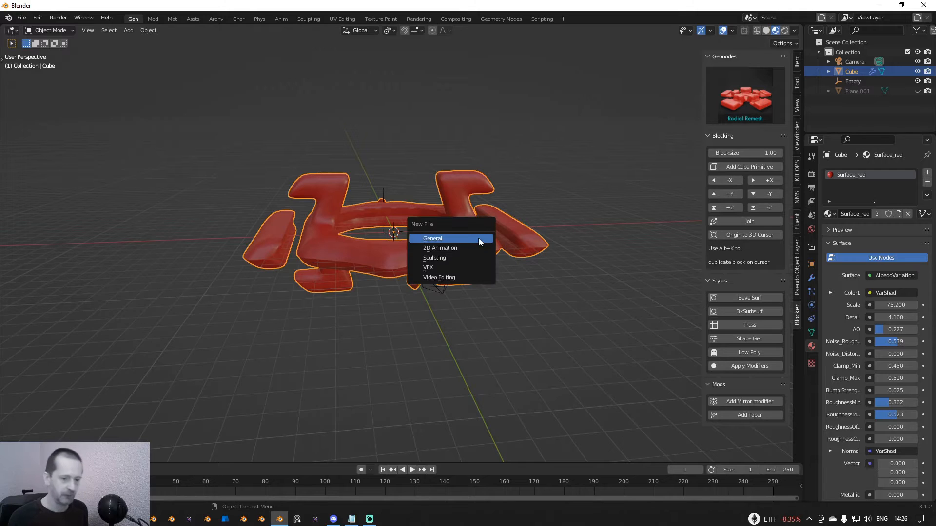
{"action": "left_click", "coordinate": [479, 238]}
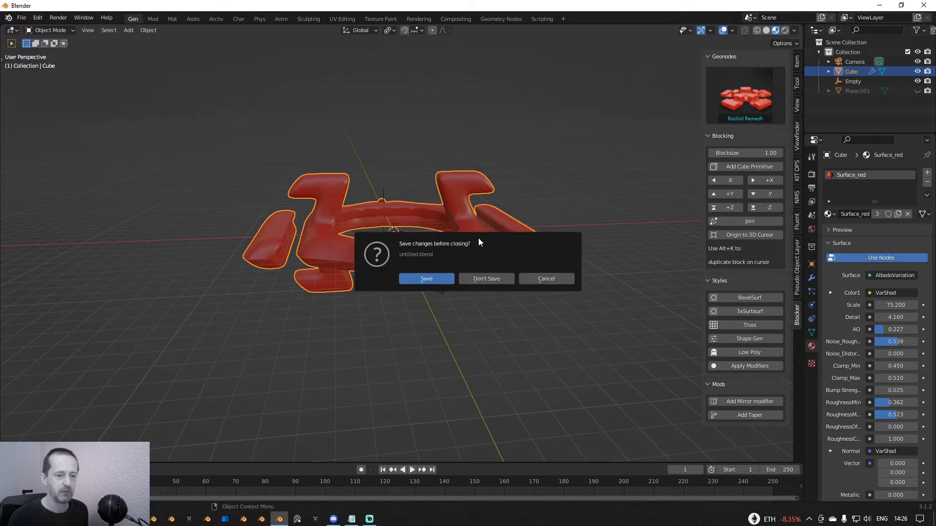
{"action": "left_click", "coordinate": [497, 278]}
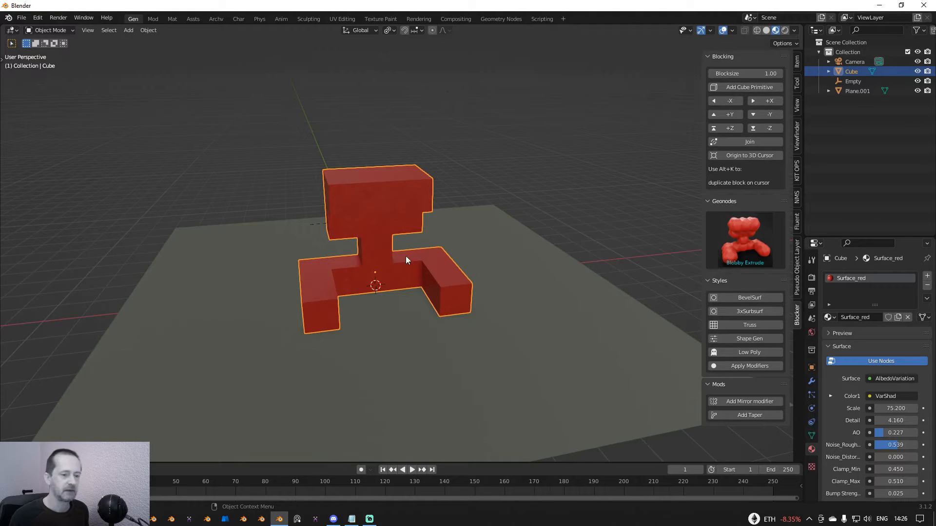
{"action": "left_click", "coordinate": [413, 331]}
{"action": "key", "text": "h"}
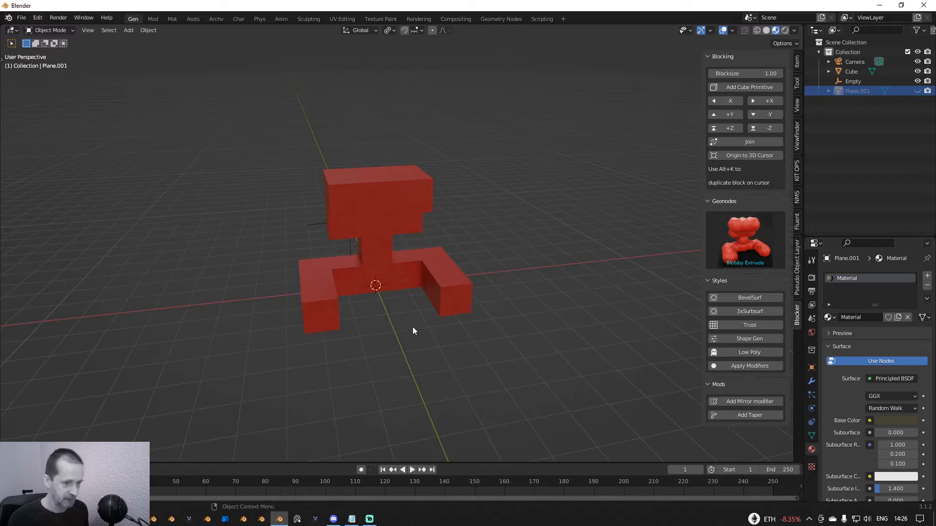
Select the red block model and give it the Extrude Holes geometry nodes preset
{"action": "left_click", "coordinate": [368, 197]}
{"action": "left_click", "coordinate": [756, 235]}
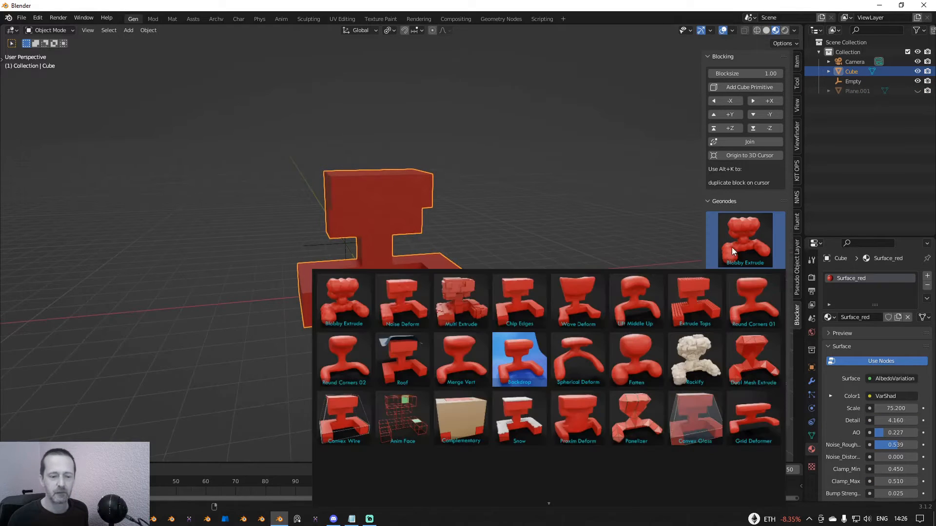
{"action": "scroll", "coordinate": [402, 388], "scroll_direction": "down", "scroll_amount": 1}
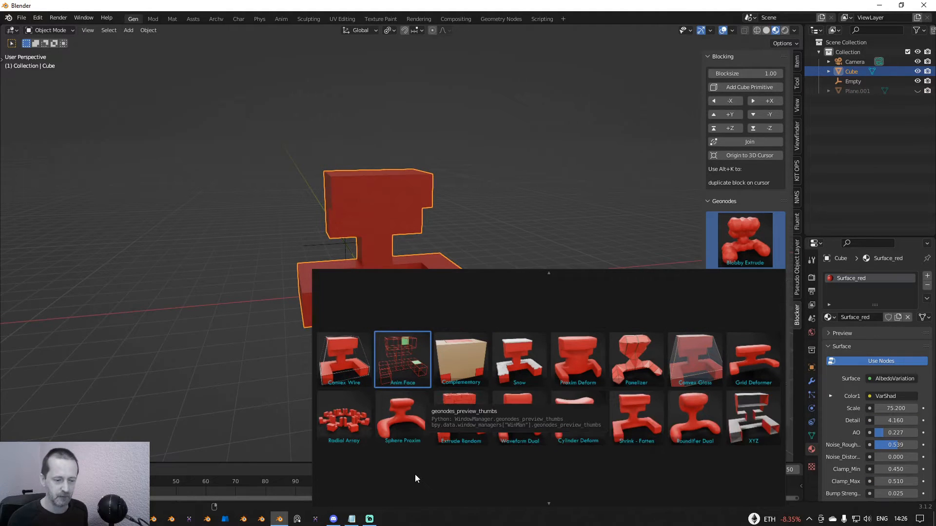
{"action": "scroll", "coordinate": [402, 389], "scroll_direction": "down", "scroll_amount": 2}
{"action": "scroll", "coordinate": [570, 432], "scroll_direction": "down", "scroll_amount": 1}
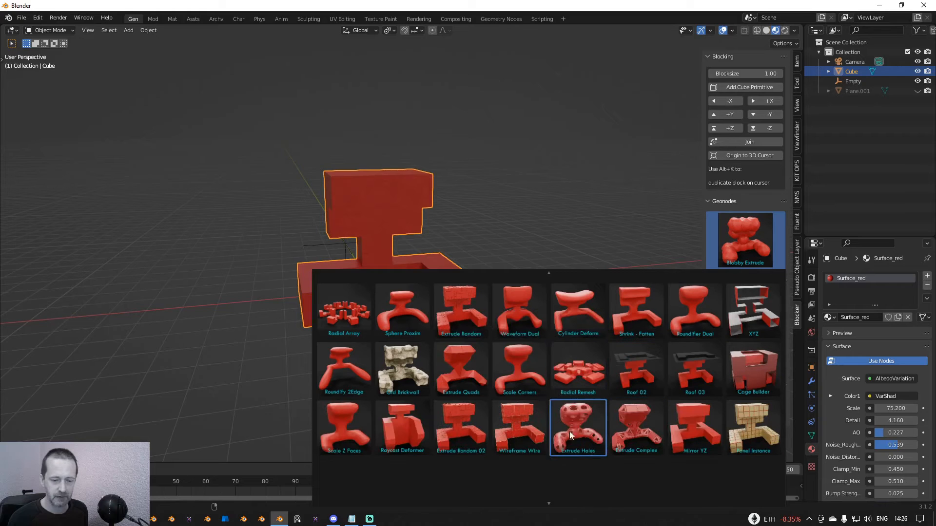
{"action": "left_click", "coordinate": [575, 411]}
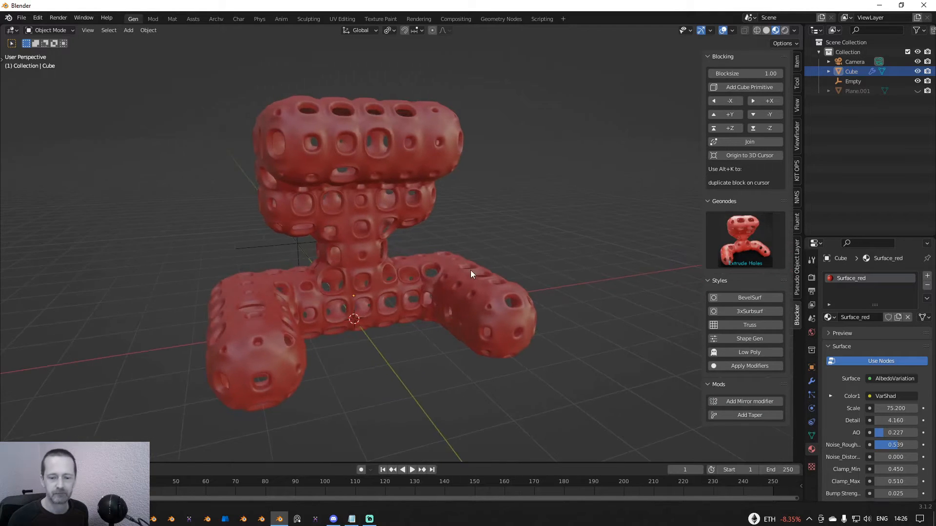
Set the Extrude Holes modifier's Level to 0 and Holes Extrusion to 0.280, enlarging the modifier settings area
{"action": "left_click", "coordinate": [812, 381]}
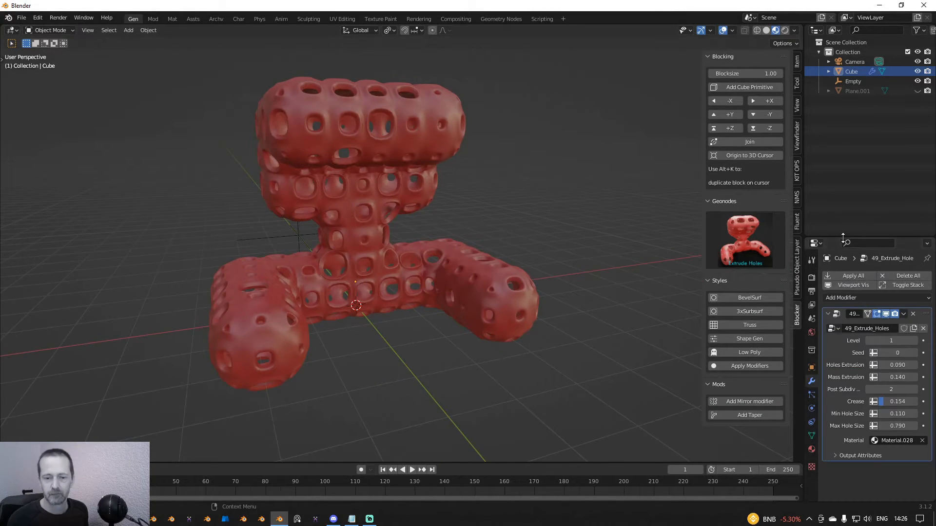
{"action": "left_click_drag", "start_coordinate": [837, 238], "coordinate": [836, 124]}
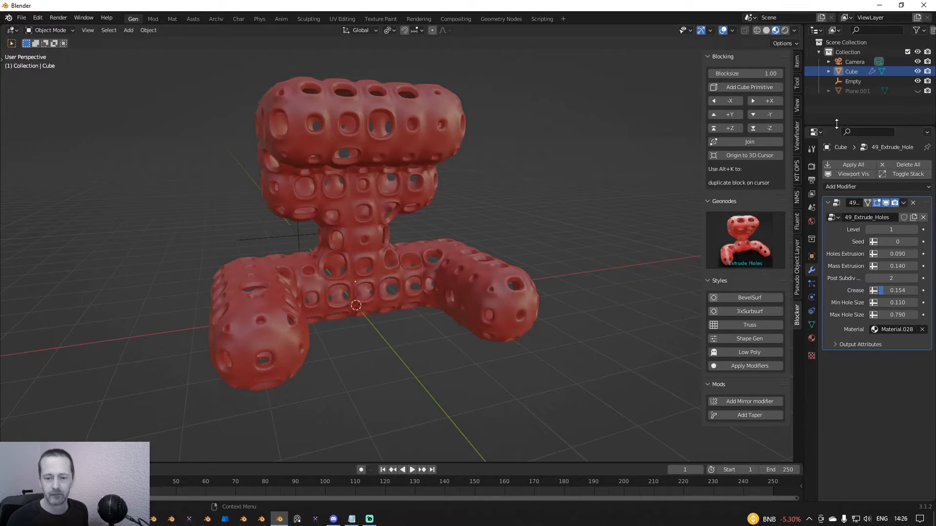
{"action": "left_click", "coordinate": [869, 278]}
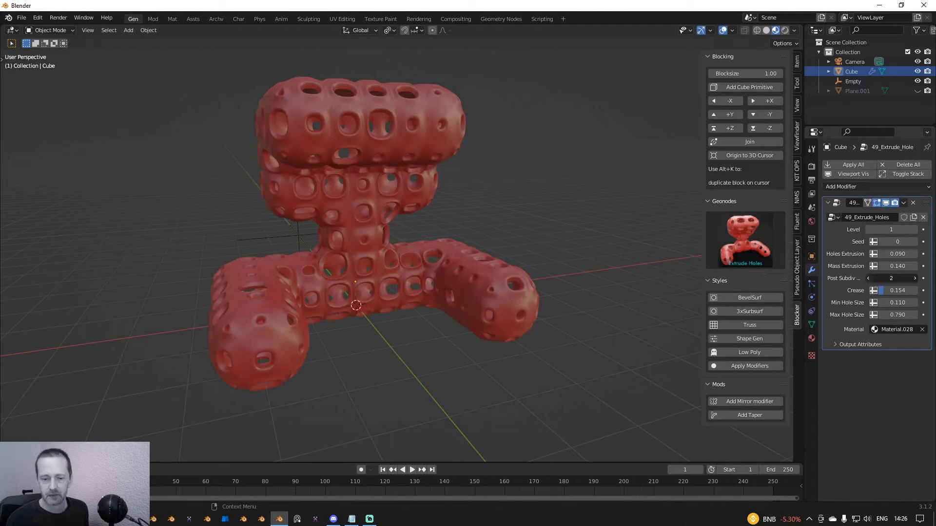
{"action": "left_click", "coordinate": [913, 278]}
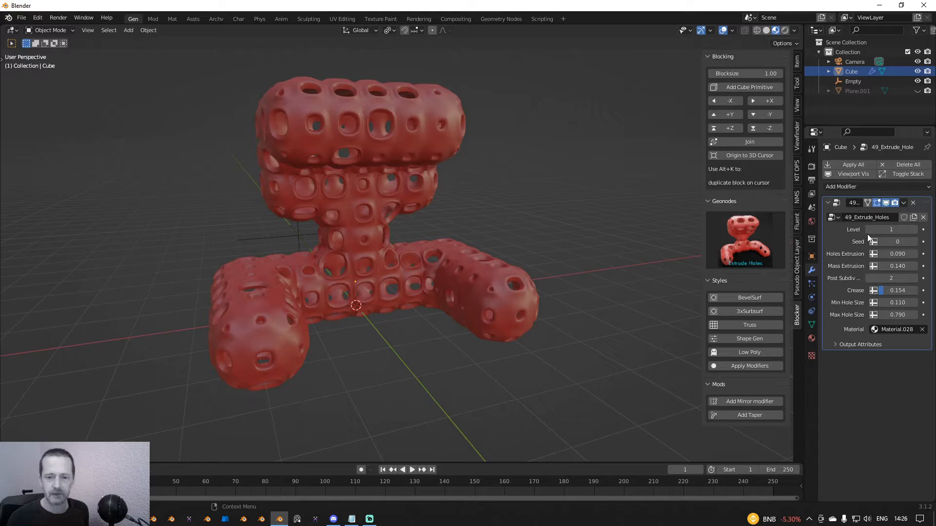
{"action": "left_click", "coordinate": [869, 229]}
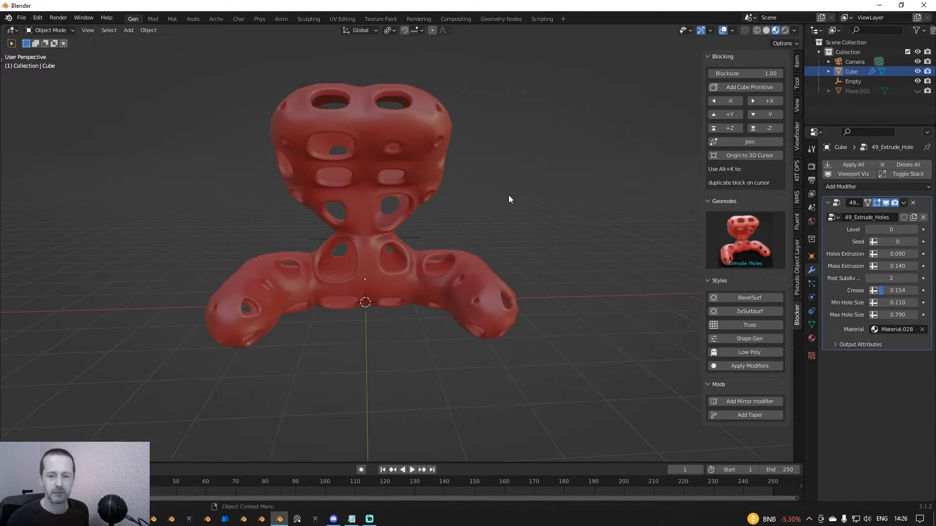
{"action": "middle_click_drag", "start_coordinate": [509, 199], "coordinate": [460, 174]}
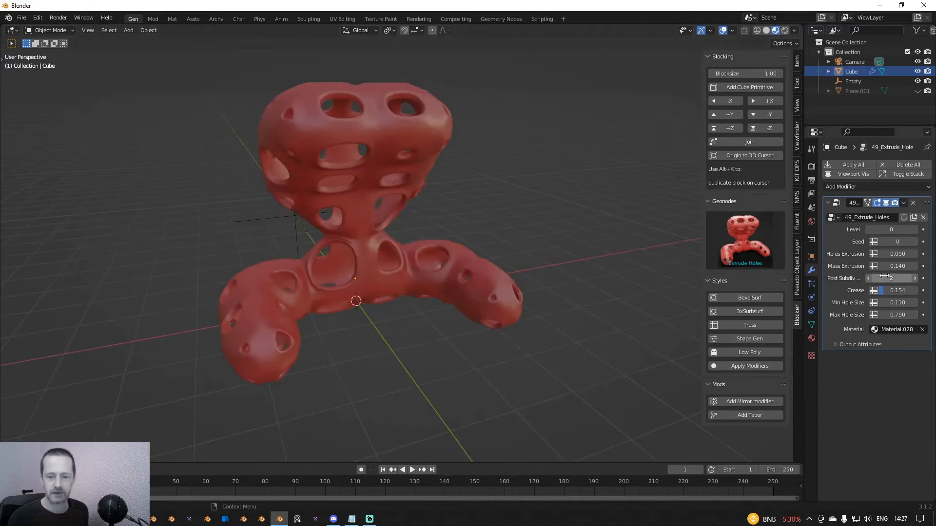
{"action": "left_click_drag", "start_coordinate": [897, 254], "coordinate": [899, 254]}
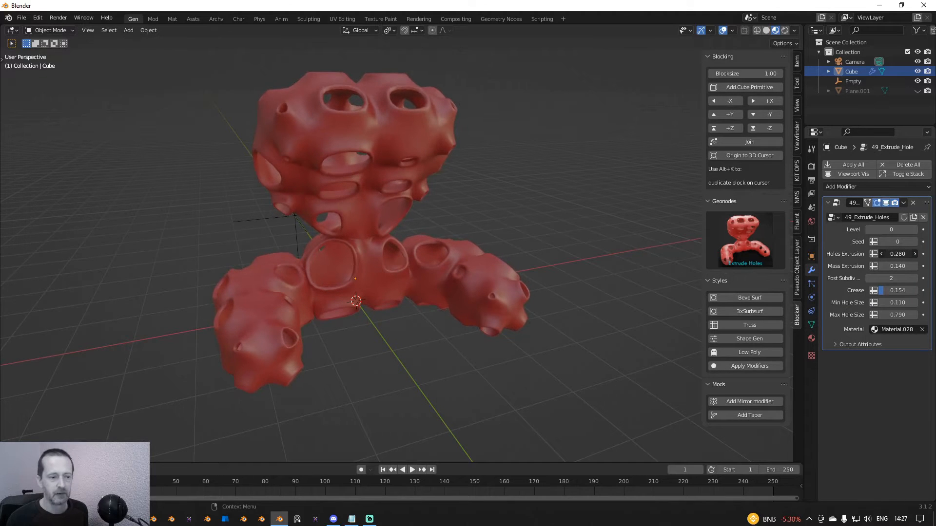
Add a monkey mesh, raise it vertically, and move it along the X axis to stand beside the red model
{"action": "middle_click_drag", "start_coordinate": [607, 250], "coordinate": [502, 247]}
{"action": "scroll", "coordinate": [503, 247], "scroll_direction": "down", "scroll_amount": 4}
{"action": "key", "text": "shift+a"}
{"action": "mouse_move", "coordinate": [497, 254]}
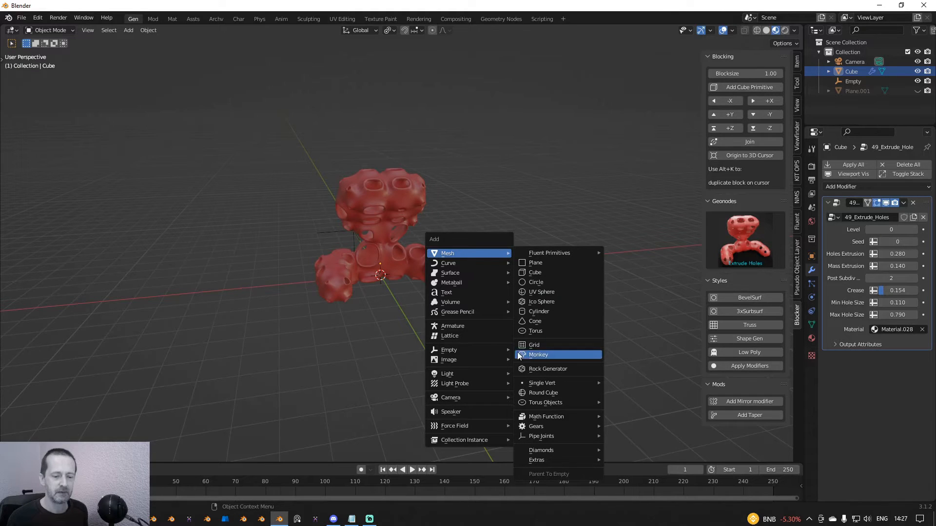
{"action": "left_click", "coordinate": [544, 356]}
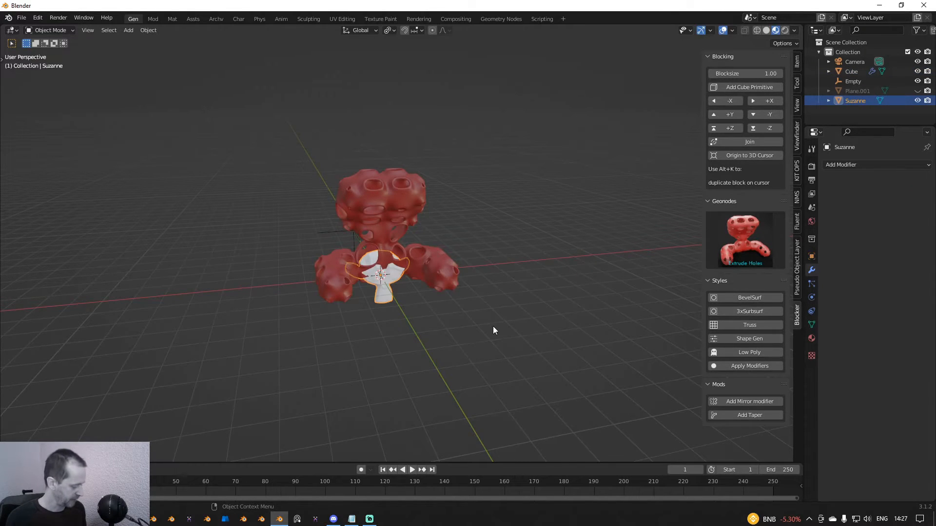
{"action": "key", "text": "g"}
{"action": "key", "text": "z"}
{"action": "left_click", "coordinate": [493, 298]}
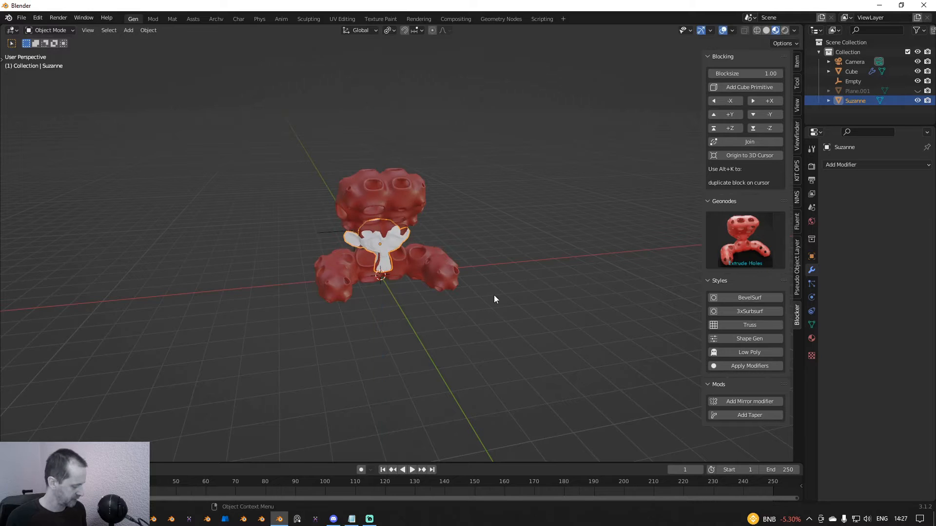
{"action": "key", "text": "g"}
{"action": "key", "text": "x"}
{"action": "left_click", "coordinate": [382, 285]}
Scale the monkey mesh up and apply its rotation and scale
{"action": "key", "text": "s"}
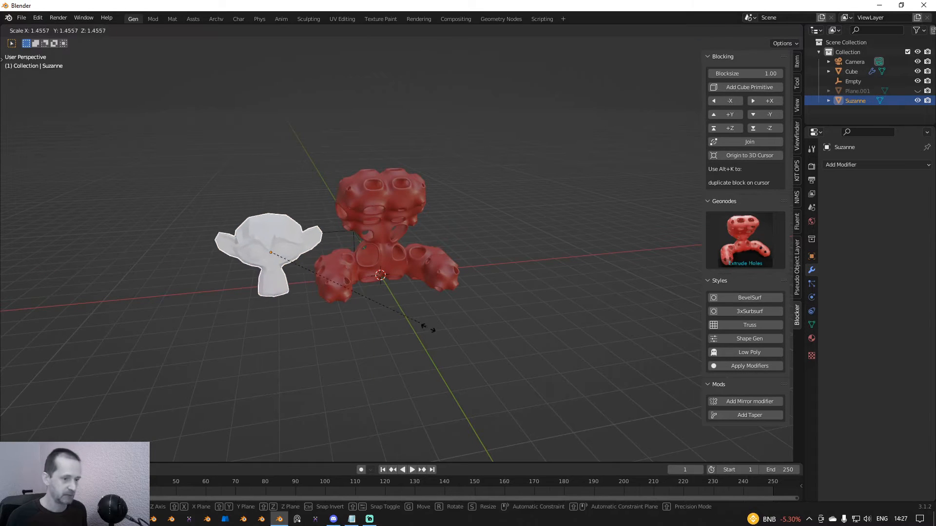
{"action": "left_click", "coordinate": [440, 341]}
{"action": "key", "text": "ctrl+a"}
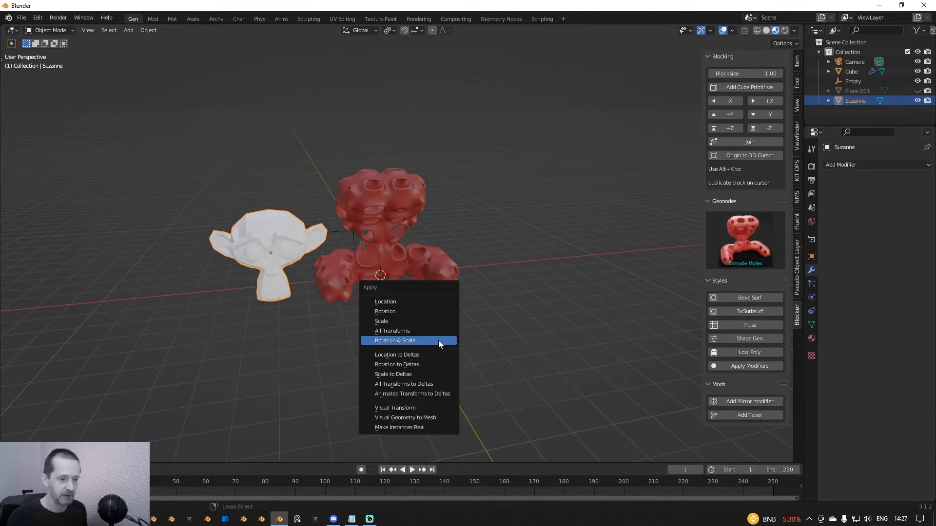
{"action": "left_click", "coordinate": [433, 341]}
Link the red model's material to the monkey and copy its Extrude Holes modifier onto it
{"action": "scroll", "coordinate": [341, 282], "scroll_direction": "up", "scroll_amount": 2}
{"action": "middle_click_drag", "start_coordinate": [297, 263], "coordinate": [416, 246], "text": "shift"}
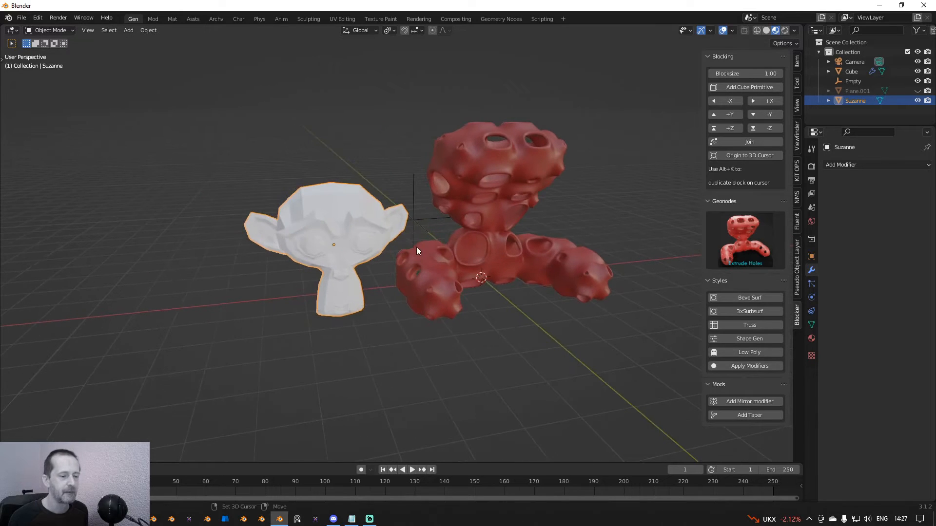
{"action": "left_click", "coordinate": [490, 169], "text": "shift"}
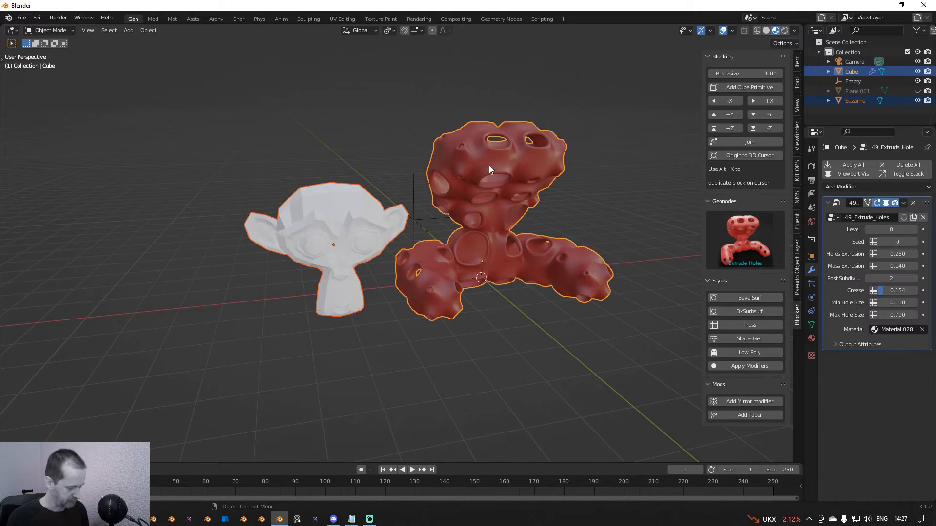
{"action": "key", "text": "ctrl+l"}
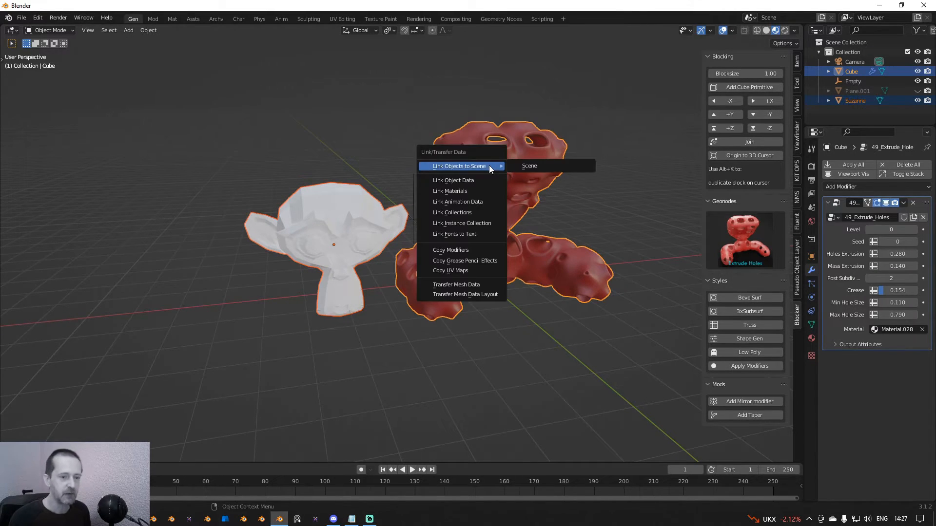
{"action": "left_click", "coordinate": [475, 191]}
{"action": "key", "text": "ctrl+l"}
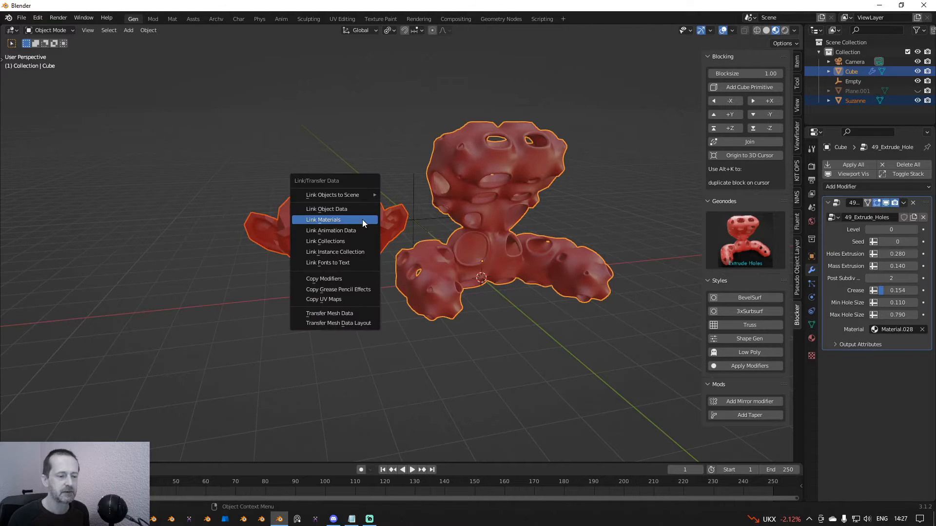
{"action": "left_click", "coordinate": [335, 276]}
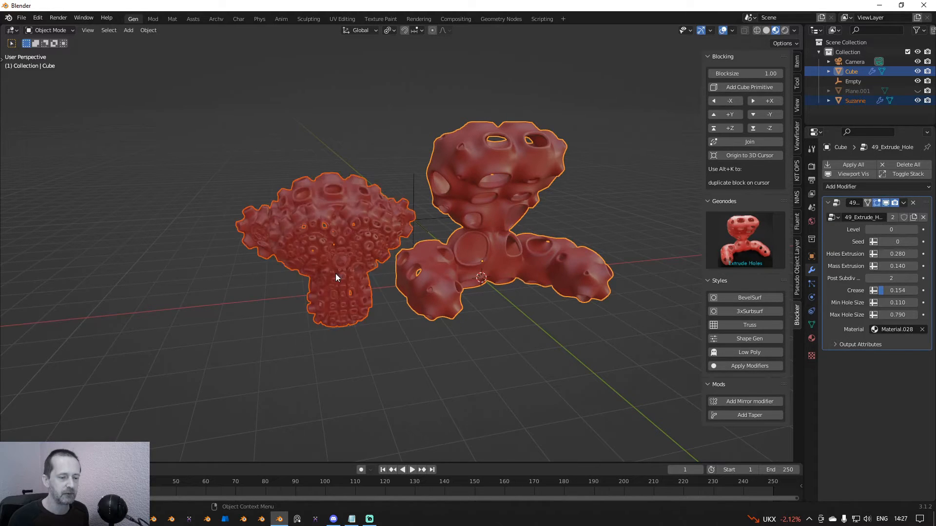
{"action": "scroll", "coordinate": [336, 266], "scroll_direction": "up", "scroll_amount": 3}
{"action": "middle_click_drag", "start_coordinate": [338, 257], "coordinate": [390, 239]}
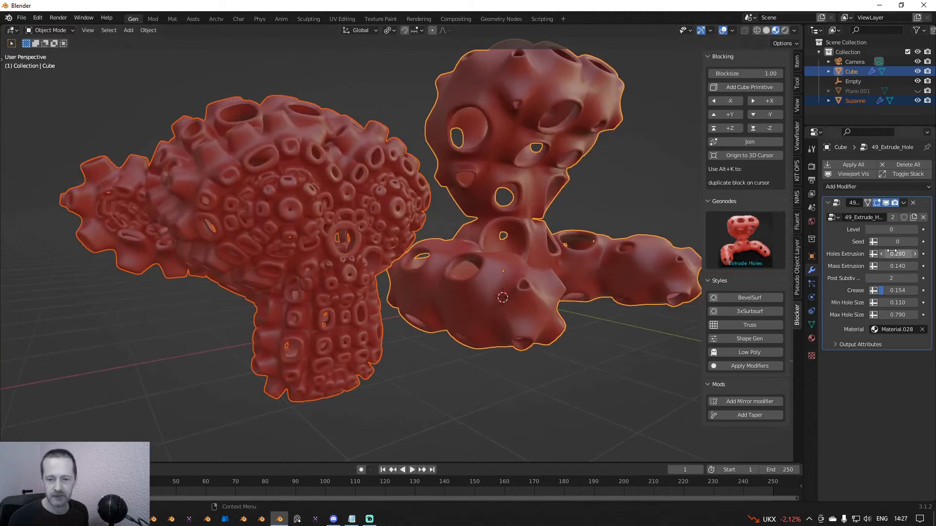
Set the monkey's Extrude Holes modifier to Crease 0.000 and Max Hole Size 0.200
{"action": "left_click", "coordinate": [279, 218]}
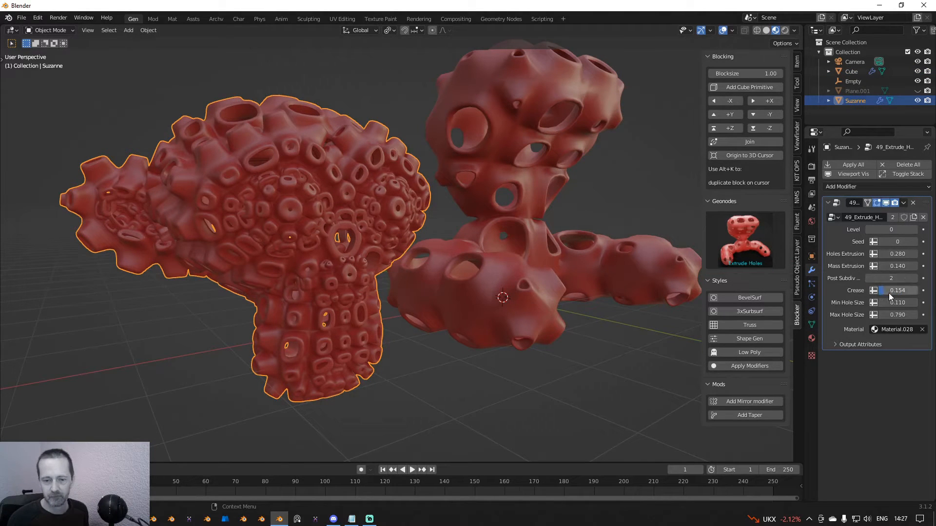
{"action": "left_click_drag", "start_coordinate": [882, 290], "coordinate": [876, 290]}
{"action": "middle_click_drag", "start_coordinate": [475, 271], "coordinate": [417, 278]}
{"action": "left_click_drag", "start_coordinate": [891, 303], "coordinate": [849, 315]}
{"action": "right_click", "coordinate": [897, 303]}
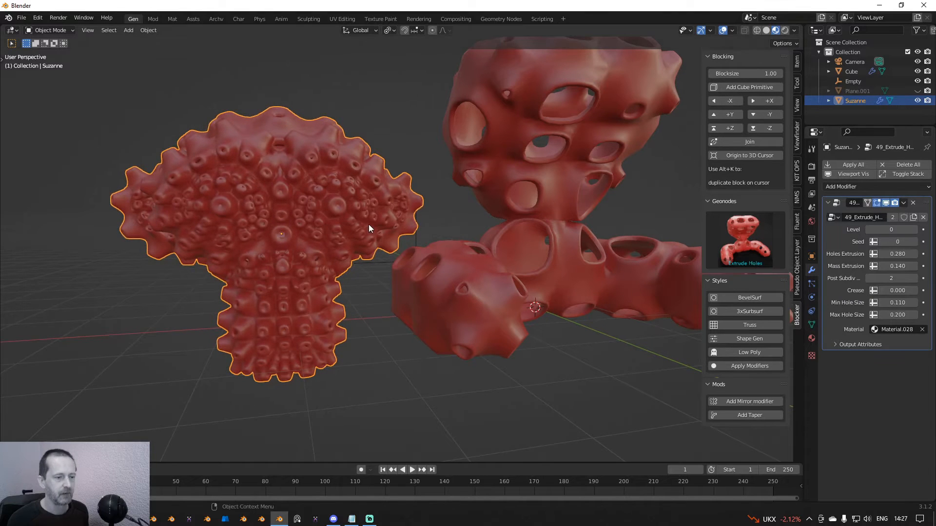
{"action": "middle_click_drag", "start_coordinate": [370, 229], "coordinate": [315, 187]}
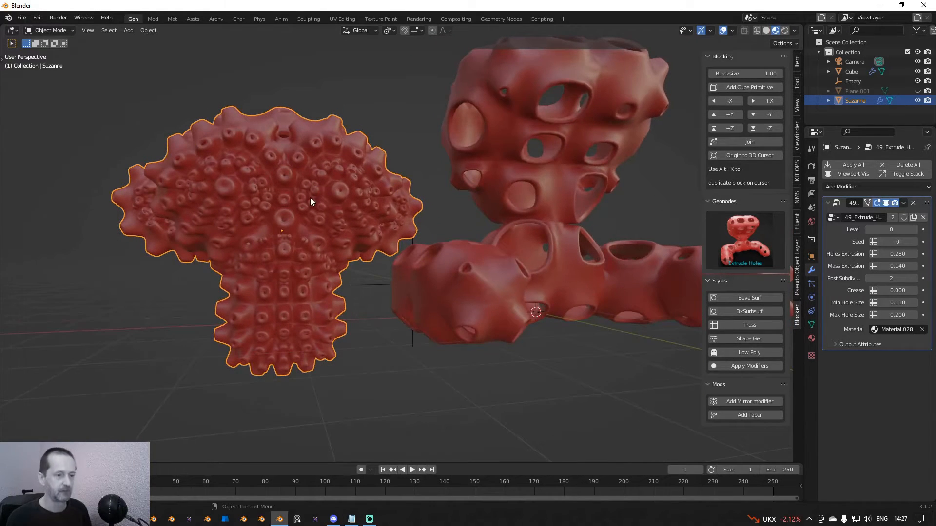
Delete the monkey and turn off viewport display of the red model's Extrude Holes modifier
{"action": "key", "text": "Delete"}
{"action": "left_click", "coordinate": [593, 139]}
{"action": "middle_click_drag", "start_coordinate": [584, 150], "coordinate": [609, 195]}
{"action": "left_click", "coordinate": [886, 201]}
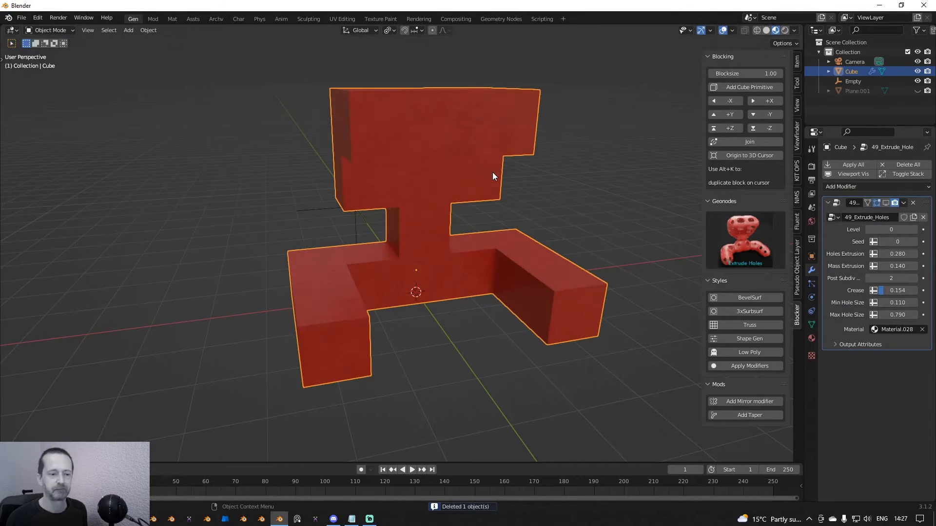
Show the wireframe overlay and examine the red block model's face layout from several angles
{"action": "left_click", "coordinate": [732, 30]}
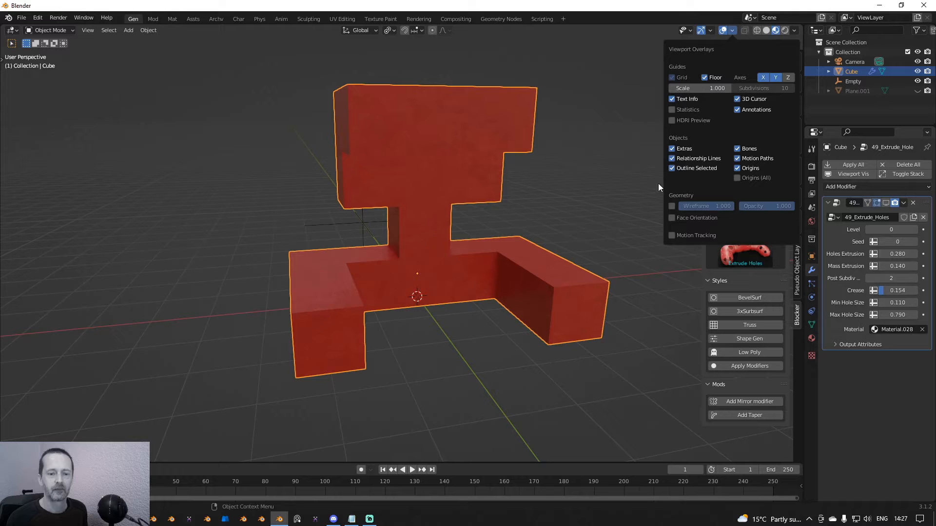
{"action": "left_click", "coordinate": [672, 206]}
{"action": "middle_click_drag", "start_coordinate": [653, 203], "coordinate": [376, 127]}
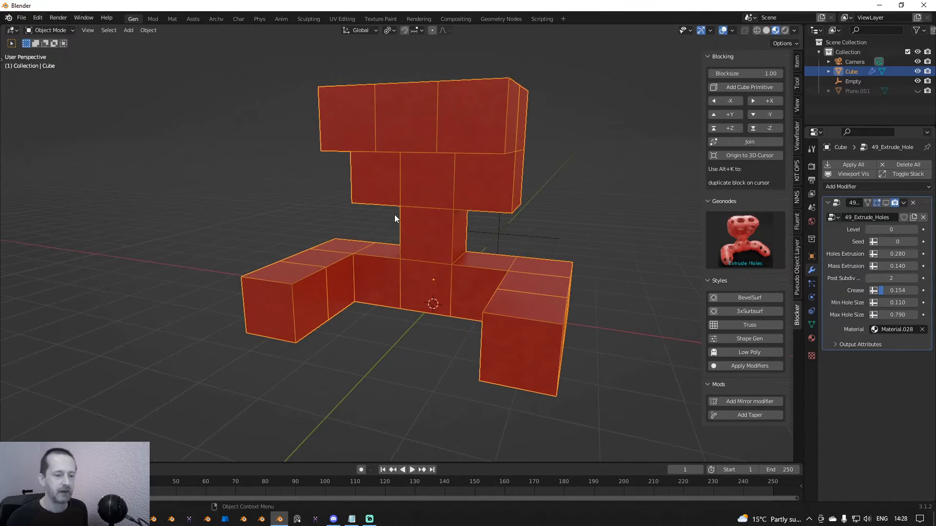
{"action": "middle_click_drag", "start_coordinate": [393, 197], "coordinate": [493, 205]}
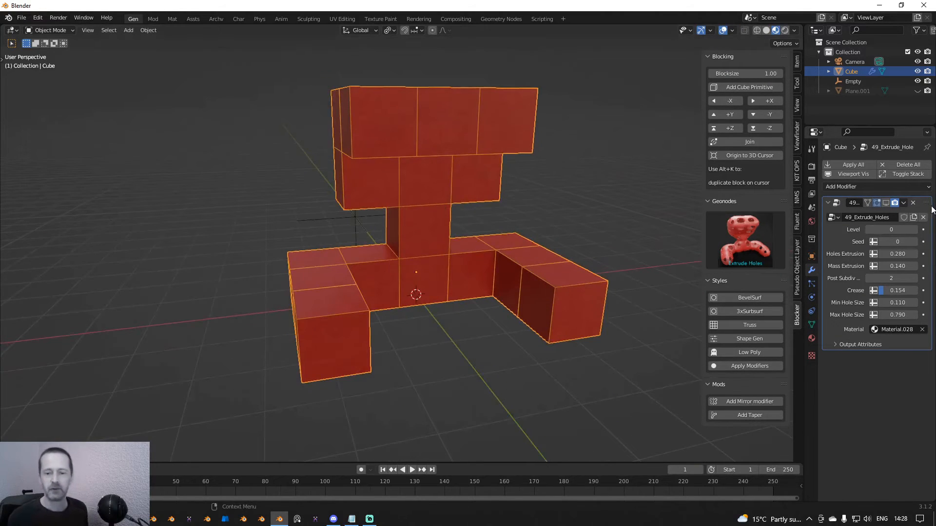
Remove the Extrude Holes modifier from the red block model and give it the Extrude Complex geometry nodes preset
{"action": "left_click", "coordinate": [913, 203]}
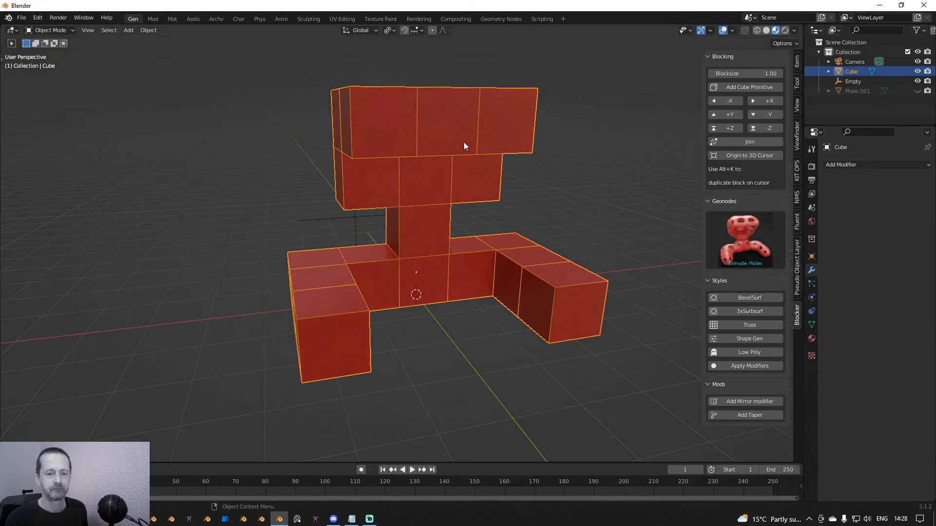
{"action": "left_click", "coordinate": [770, 239]}
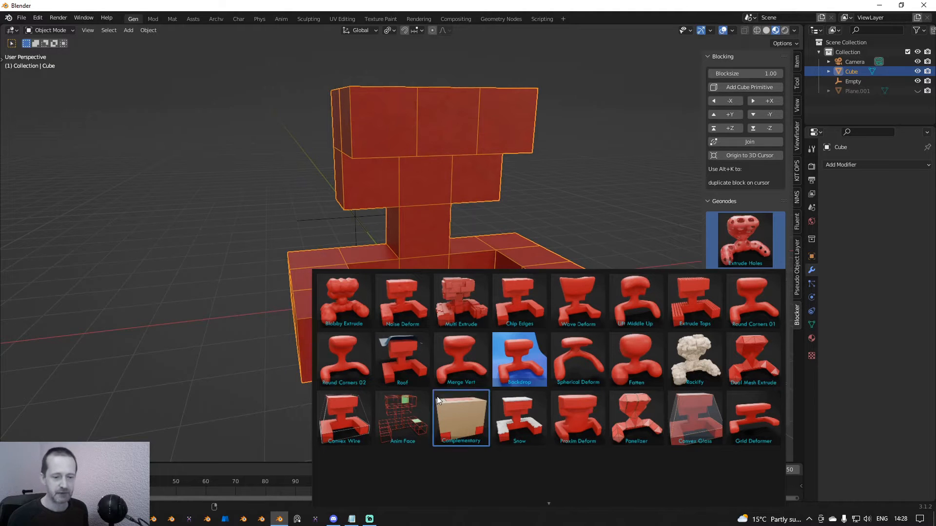
{"action": "scroll", "coordinate": [546, 468], "scroll_direction": "down", "scroll_amount": 3}
{"action": "scroll", "coordinate": [564, 490], "scroll_direction": "down", "scroll_amount": 3}
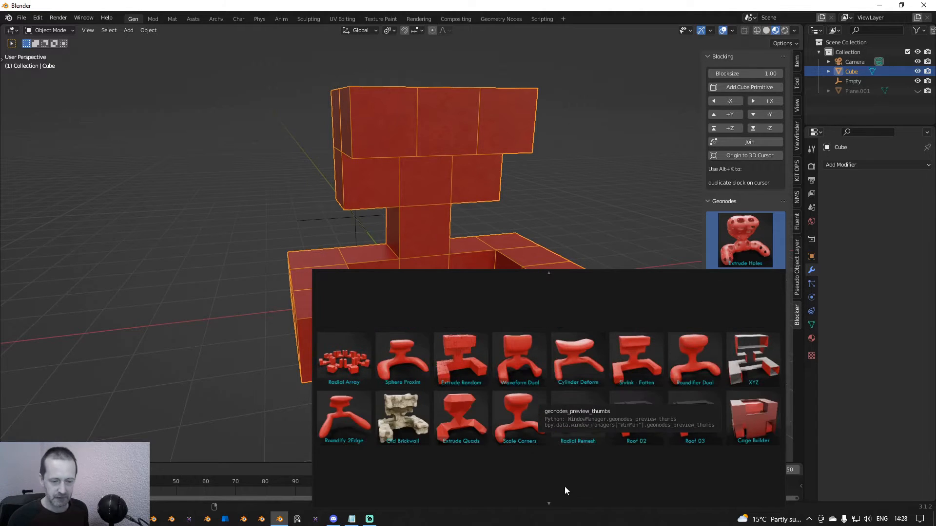
{"action": "left_click", "coordinate": [636, 413]}
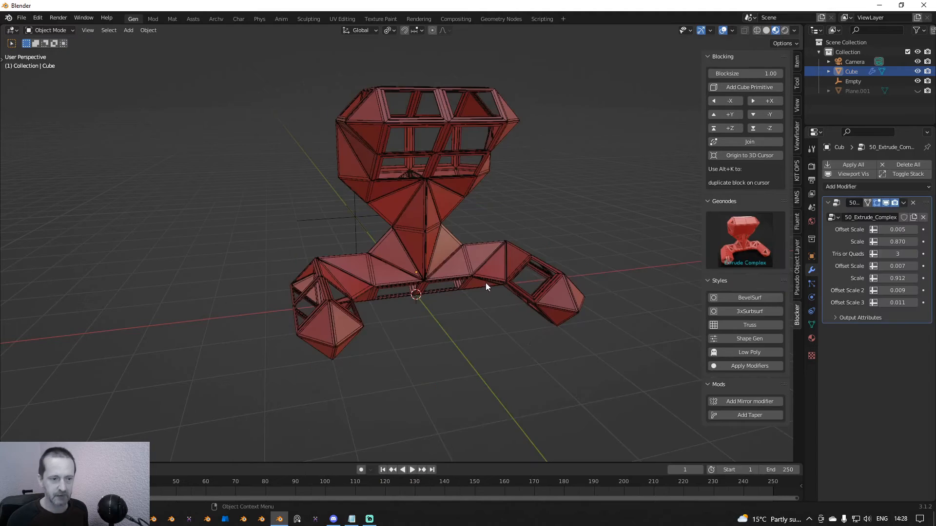
{"action": "middle_click_drag", "start_coordinate": [480, 317], "coordinate": [473, 318]}
Hide the wireframe overlay and inspect the Extrude Complex result on the red model
{"action": "left_click", "coordinate": [732, 31]}
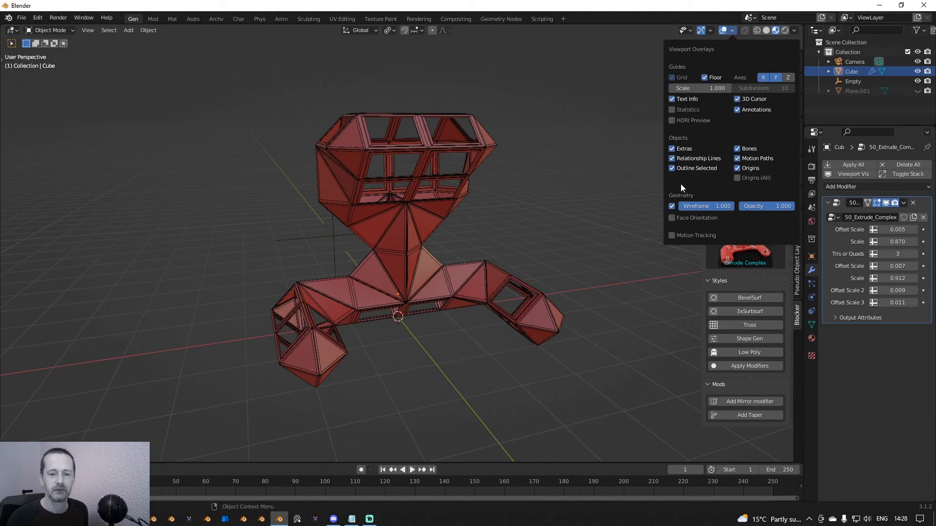
{"action": "left_click", "coordinate": [672, 206]}
{"action": "scroll", "coordinate": [523, 235], "scroll_direction": "up", "scroll_amount": 5}
{"action": "scroll", "coordinate": [524, 235], "scroll_direction": "down", "scroll_amount": 4}
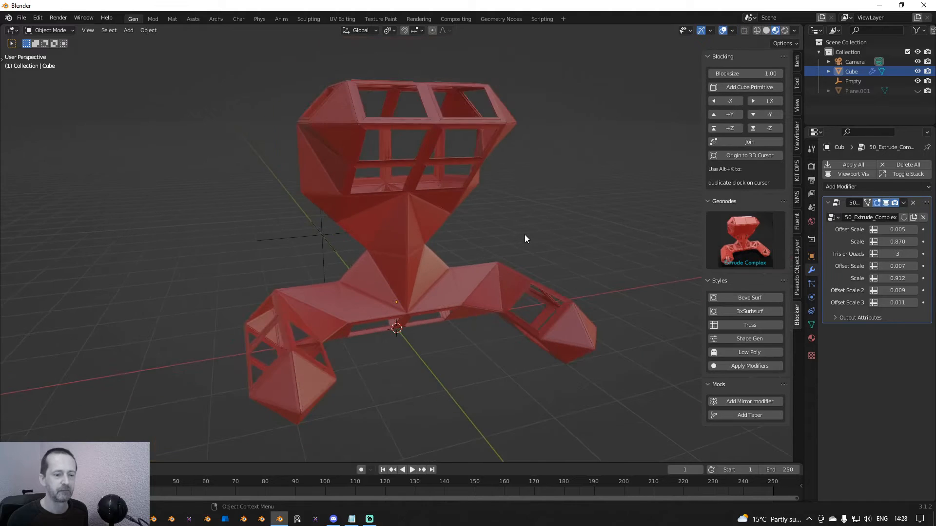
{"action": "scroll", "coordinate": [540, 231], "scroll_direction": "up", "scroll_amount": 1}
{"action": "middle_click_drag", "start_coordinate": [546, 234], "coordinate": [575, 234]}
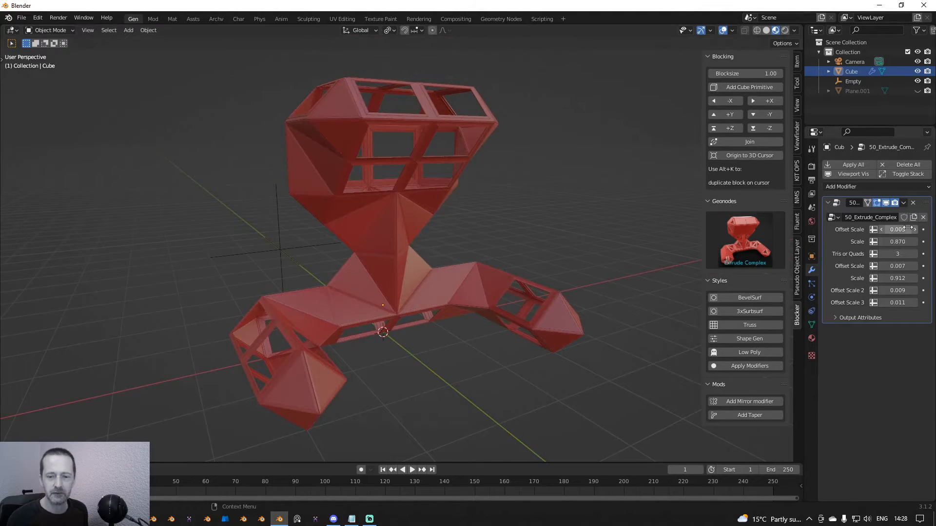
Try varying the Extrude Complex modifier's first Offset Scale and Scale, ending at 0.005 and 0.870
{"action": "left_click_drag", "start_coordinate": [901, 229], "coordinate": [892, 230]}
{"action": "middle_click_drag", "start_coordinate": [672, 210], "coordinate": [647, 211]}
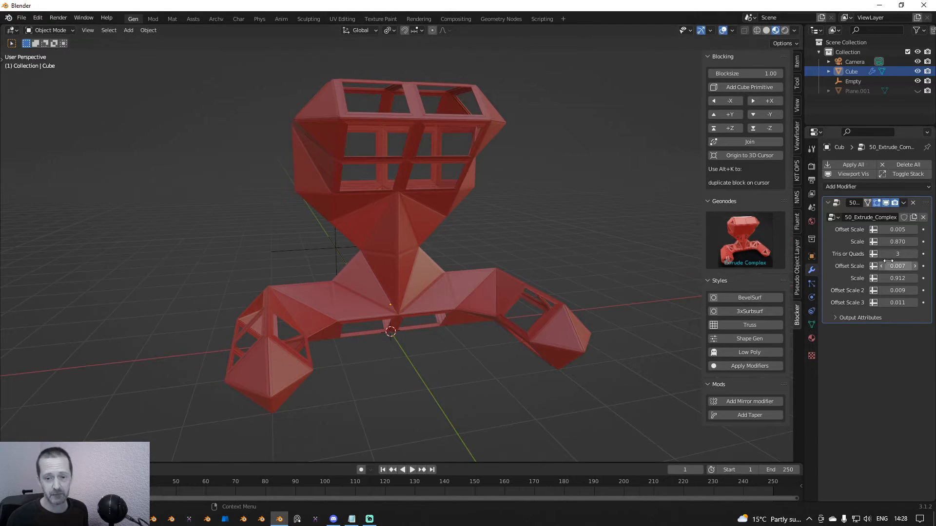
{"action": "mouse_move", "coordinate": [884, 244]}
{"action": "left_mouse_down"}
{"action": "mouse_move", "coordinate": [872, 244]}
{"action": "mouse_move", "coordinate": [886, 243]}
{"action": "left_mouse_up"}
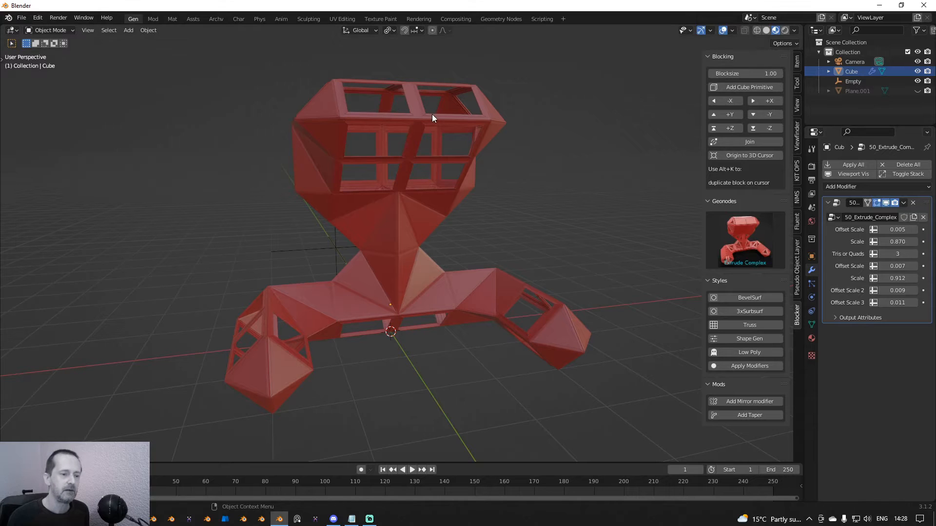
{"action": "middle_click_drag", "start_coordinate": [432, 115], "coordinate": [400, 142]}
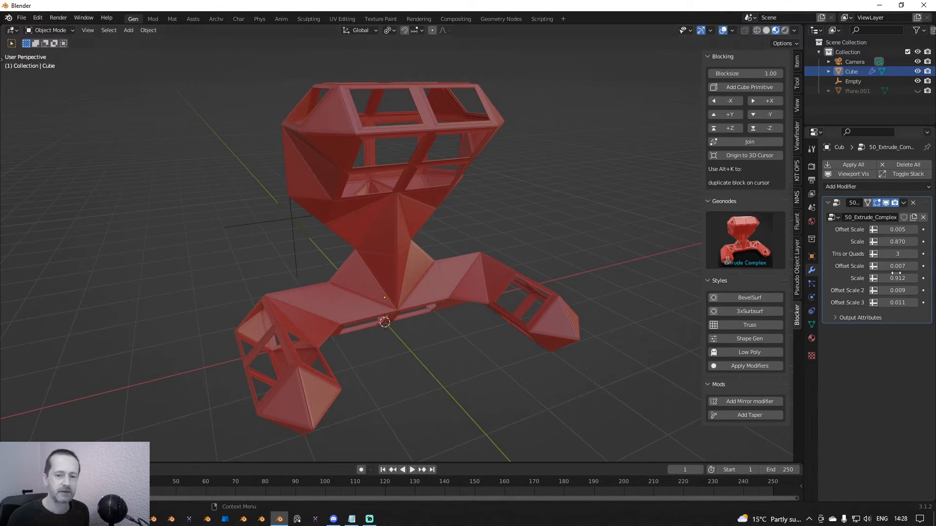
Try the Extrude Complex modifier's Tris or Quads at 4, return it to 3, and test the second Offset Scale
{"action": "left_click", "coordinate": [915, 254]}
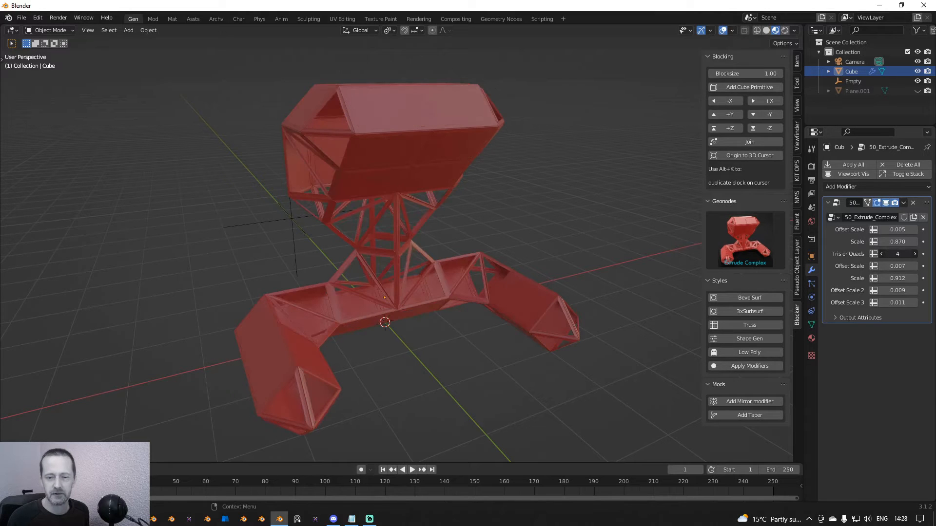
{"action": "middle_click_drag", "start_coordinate": [625, 255], "coordinate": [605, 229]}
{"action": "left_click_drag", "start_coordinate": [904, 252], "coordinate": [892, 253]}
{"action": "middle_click_drag", "start_coordinate": [585, 276], "coordinate": [554, 280]}
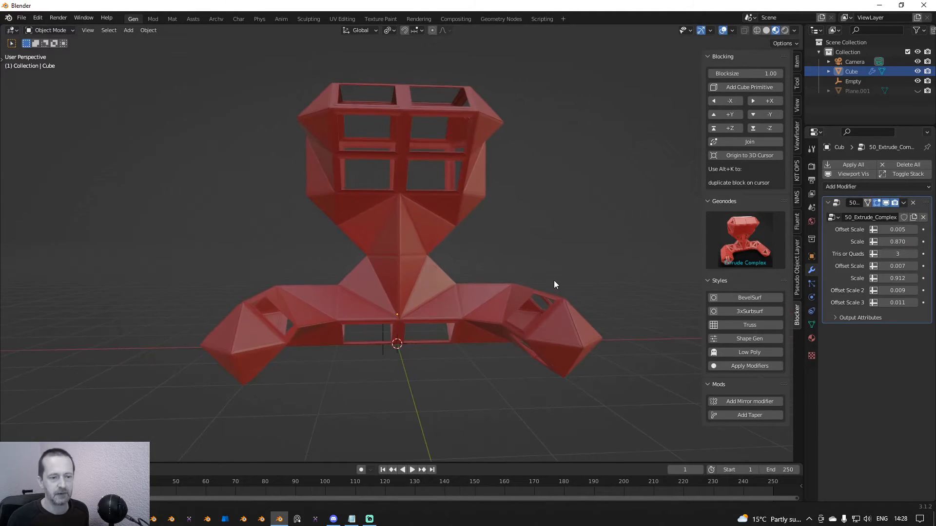
{"action": "mouse_move", "coordinate": [896, 266]}
{"action": "left_mouse_down"}
{"action": "mouse_move", "coordinate": [922, 267]}
{"action": "mouse_move", "coordinate": [896, 267]}
{"action": "left_mouse_up"}
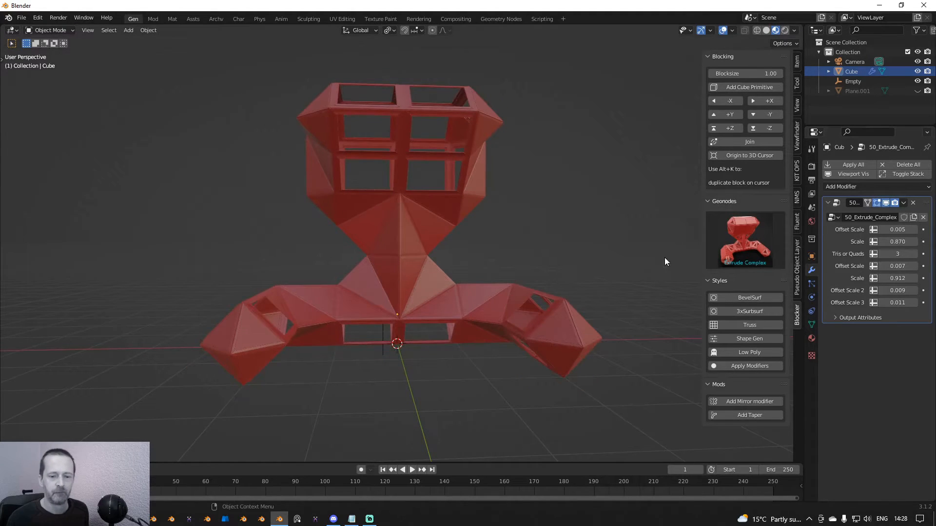
Add a monkey mesh and move it about 4 m upward and sideways, clear of the red model
{"action": "scroll", "coordinate": [634, 253], "scroll_direction": "down", "scroll_amount": 3}
{"action": "key", "text": "shift+a"}
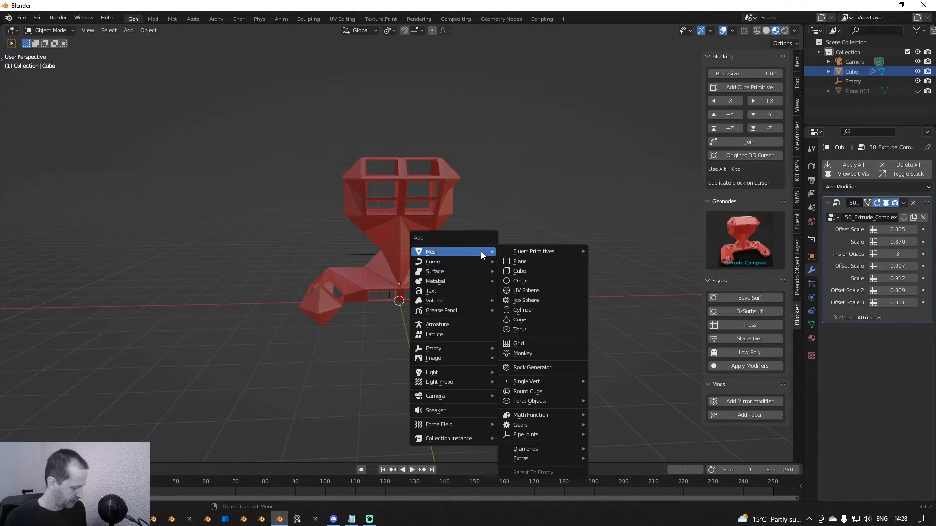
{"action": "key", "text": "m"}
{"action": "key", "text": "g"}
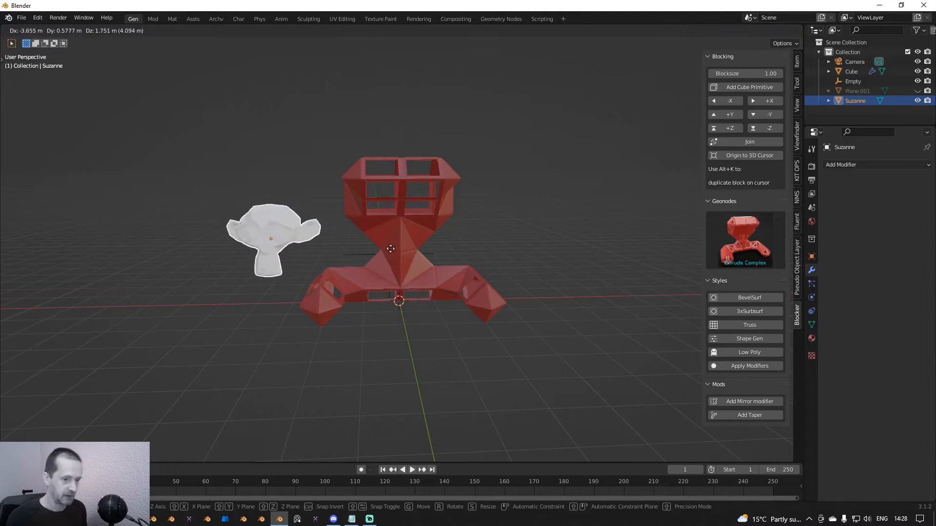
{"action": "left_click", "coordinate": [393, 250]}
Enlarge the monkey mesh beside the red model and apply its rotation and scale
{"action": "key", "text": "s"}
{"action": "left_click", "coordinate": [466, 316]}
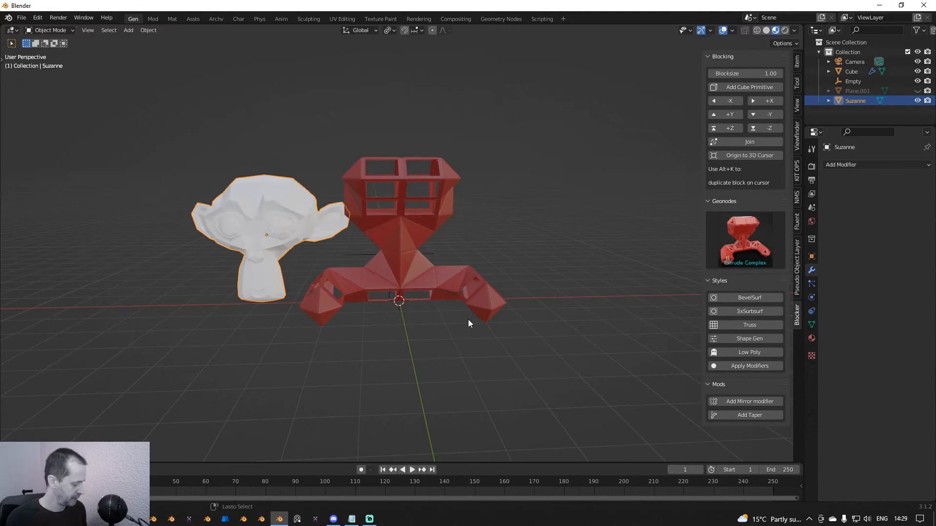
{"action": "key", "text": "ctrl+a"}
{"action": "left_click", "coordinate": [463, 319]}
Copy the red model's Extrude Complex modifier onto the monkey mesh and hide the viewport overlays
{"action": "middle_click_drag", "start_coordinate": [463, 320], "coordinate": [388, 247]}
{"action": "left_click", "coordinate": [490, 221], "text": "shift"}
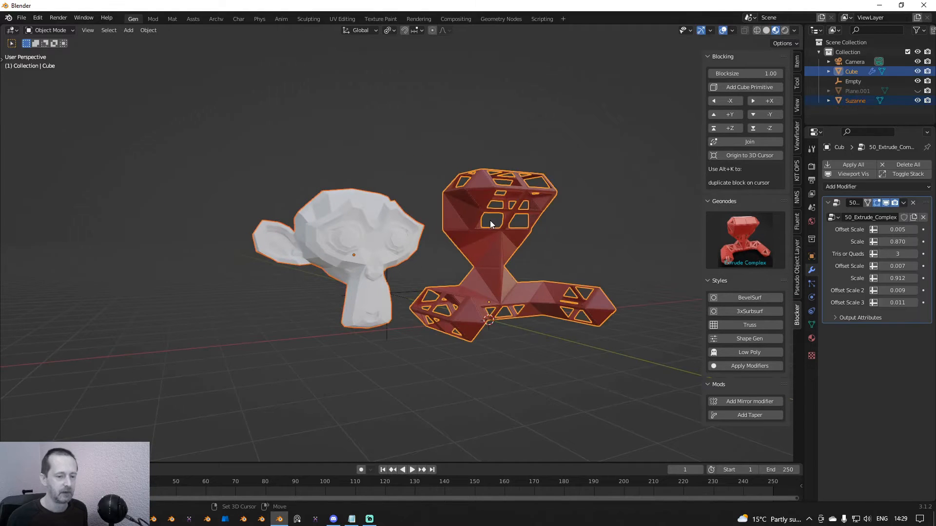
{"action": "key", "text": "ctrl+l"}
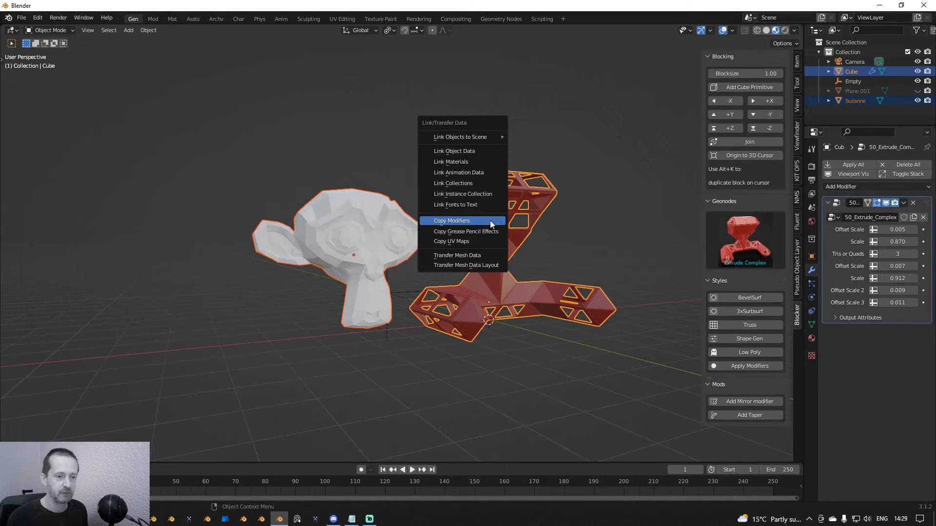
{"action": "left_click", "coordinate": [490, 220]}
{"action": "scroll", "coordinate": [455, 245], "scroll_direction": "up", "scroll_amount": 3}
{"action": "left_click", "coordinate": [723, 30]}
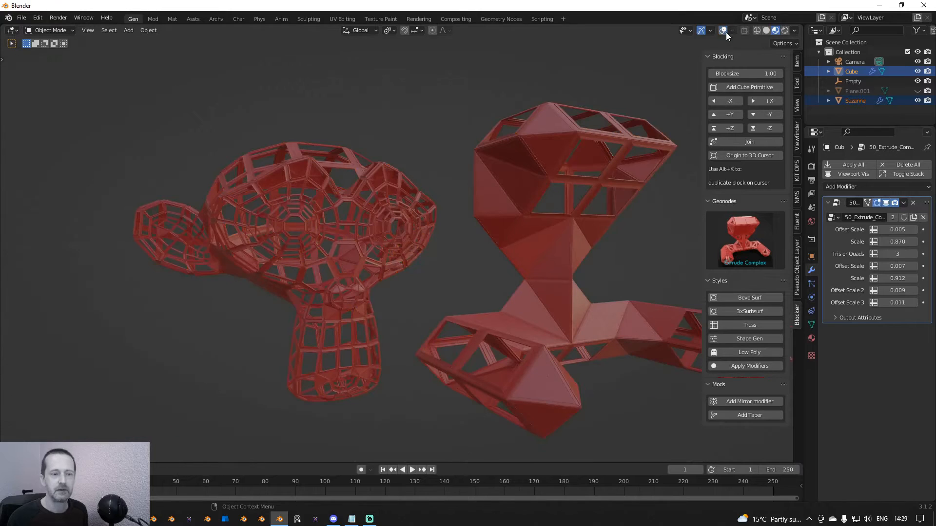
{"action": "mouse_move", "coordinate": [438, 197]}
{"action": "middle_mouse_down"}
{"action": "mouse_move", "coordinate": [426, 200]}
{"action": "mouse_move", "coordinate": [483, 211]}
{"action": "mouse_move", "coordinate": [458, 195]}
{"action": "mouse_move", "coordinate": [430, 198]}
{"action": "middle_mouse_up"}
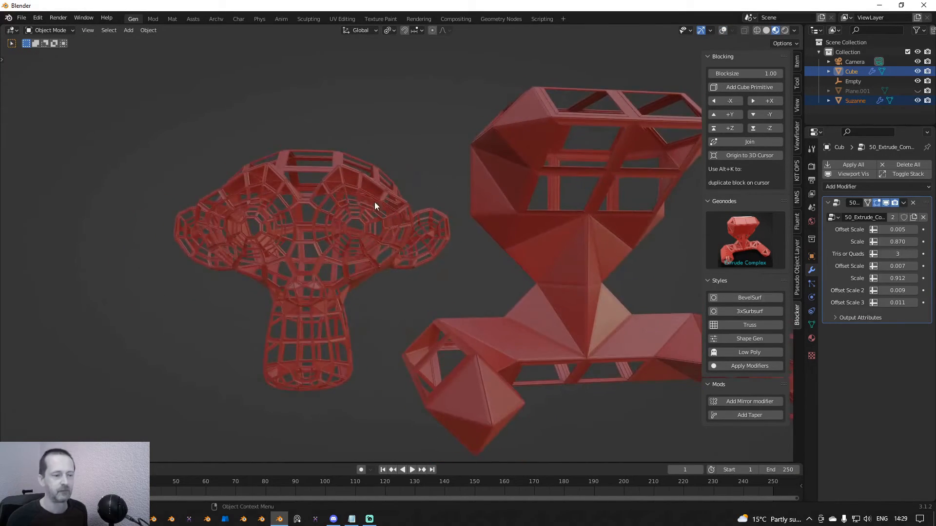
Delete the monkey mesh and show the viewport overlays again
{"action": "left_click", "coordinate": [356, 207]}
{"action": "key", "text": "Delete"}
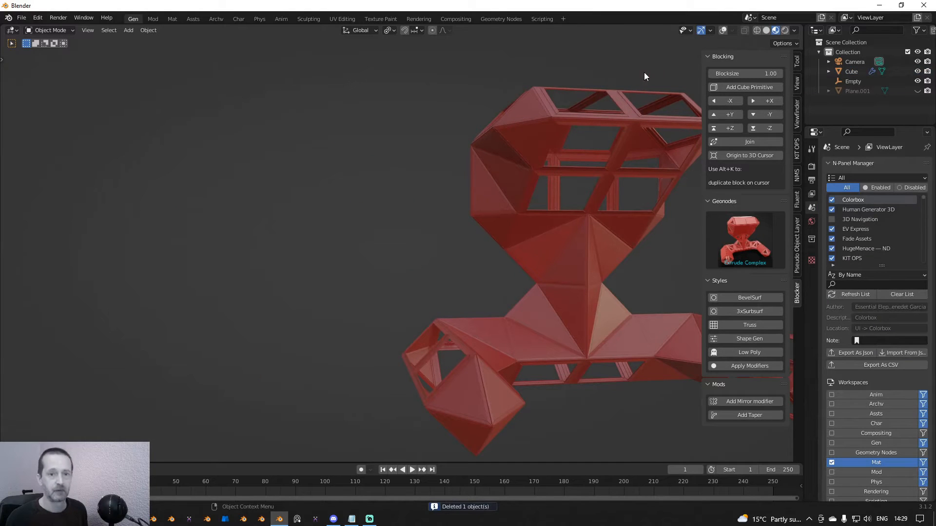
{"action": "left_click", "coordinate": [726, 30]}
Remove the Extrude Complex modifier from the red block model
{"action": "left_click", "coordinate": [589, 209]}
{"action": "middle_click_drag", "start_coordinate": [589, 209], "coordinate": [605, 229]}
{"action": "left_click", "coordinate": [915, 203]}
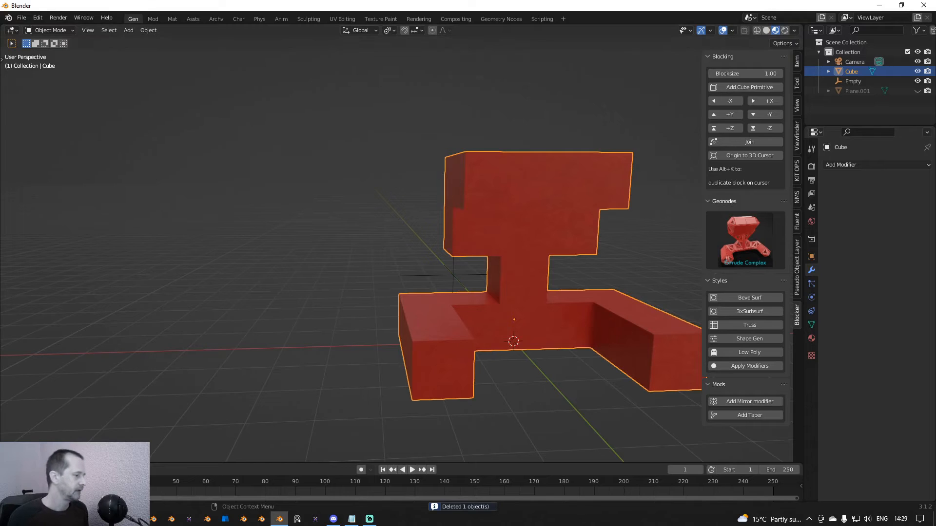
Inspect the plain block model from several angles and browse the available geometry nodes presets
{"action": "key", "text": "alt+Tab"}
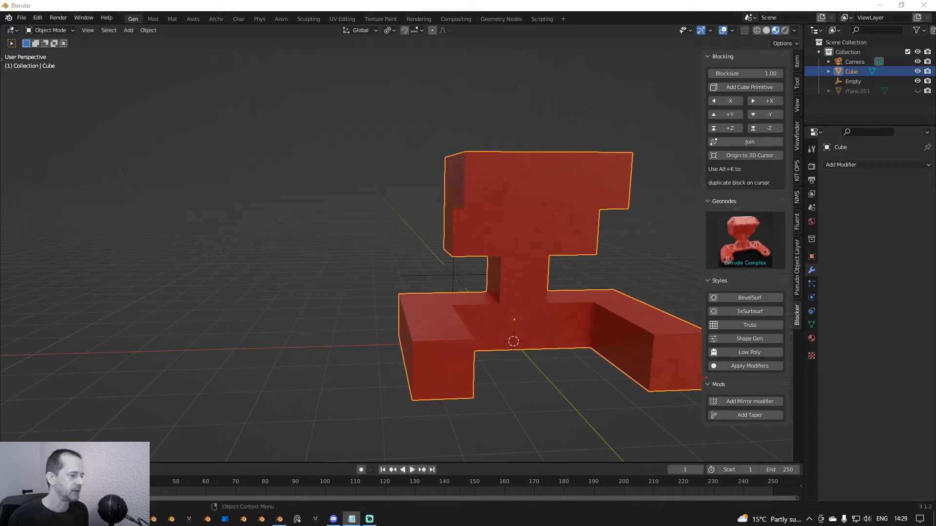
{"action": "middle_click_drag", "start_coordinate": [478, 238], "coordinate": [476, 257]}
{"action": "middle_click_drag", "start_coordinate": [549, 259], "coordinate": [407, 212]}
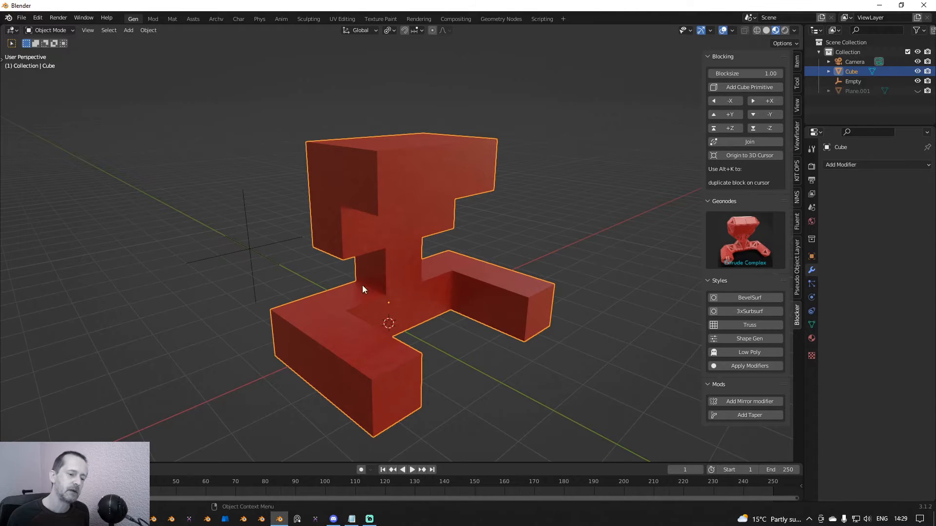
{"action": "middle_click_drag", "start_coordinate": [378, 305], "coordinate": [303, 252]}
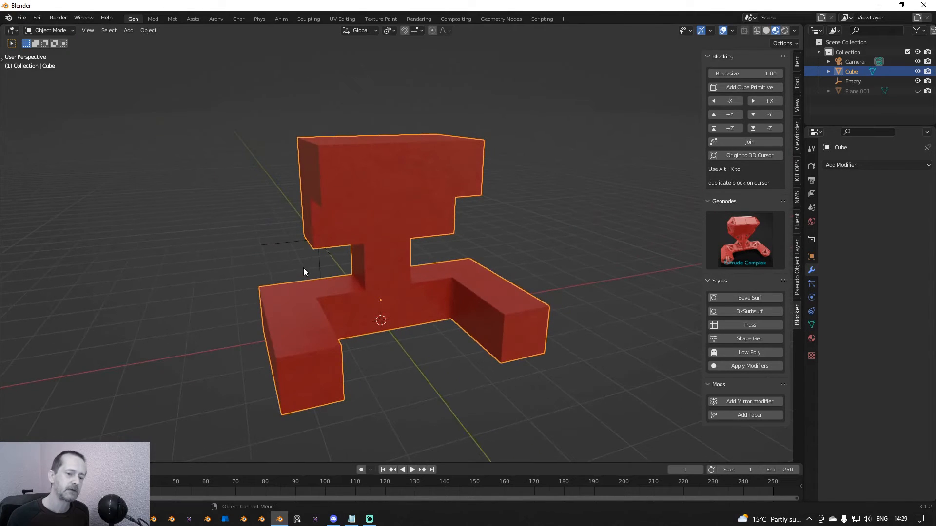
{"action": "left_click", "coordinate": [735, 235]}
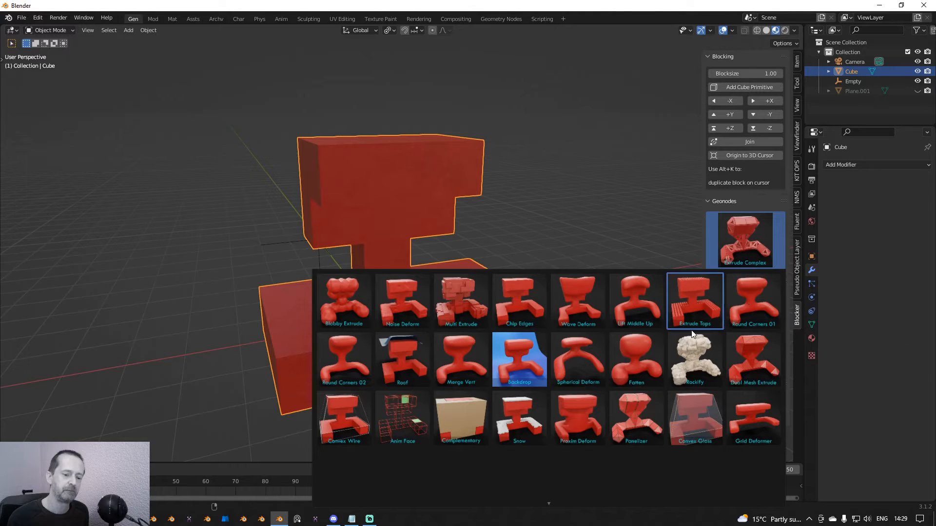
{"action": "mouse_move", "coordinate": [551, 503]}
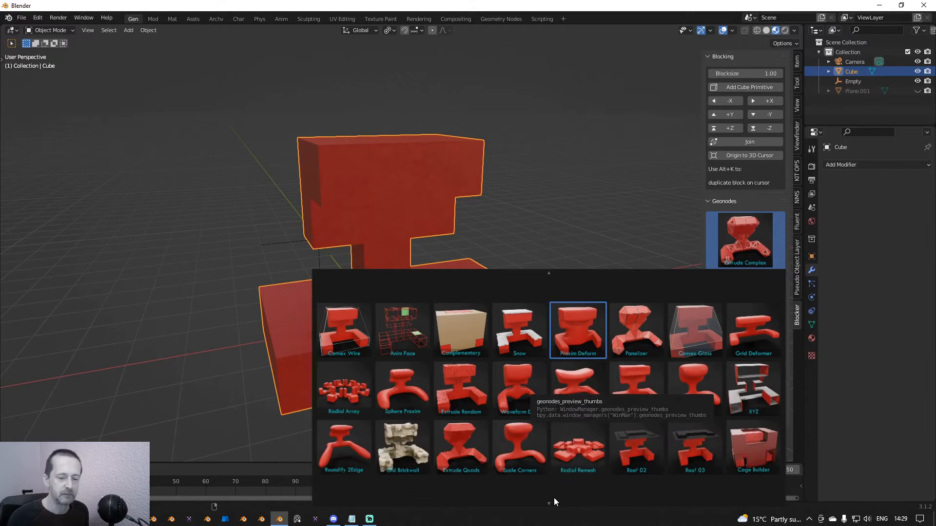
{"action": "mouse_move", "coordinate": [545, 272]}
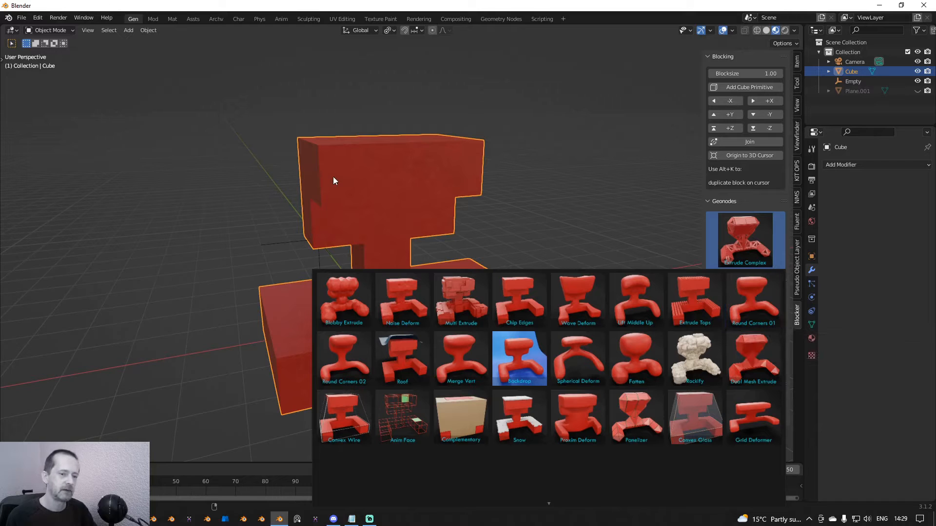
{"action": "scroll", "coordinate": [351, 161], "scroll_direction": "up", "scroll_amount": 2}
{"action": "scroll", "coordinate": [355, 155], "scroll_direction": "up", "scroll_amount": 2}
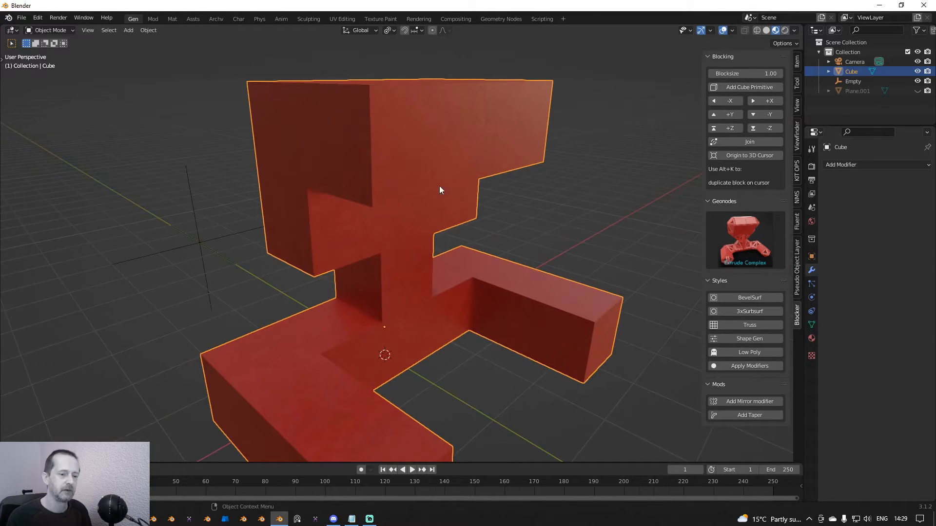
{"action": "scroll", "coordinate": [454, 202], "scroll_direction": "down", "scroll_amount": 3}
{"action": "mouse_move", "coordinate": [464, 212]}
{"action": "middle_mouse_down"}
{"action": "mouse_move", "coordinate": [442, 209]}
{"action": "mouse_move", "coordinate": [468, 217]}
{"action": "middle_mouse_up"}
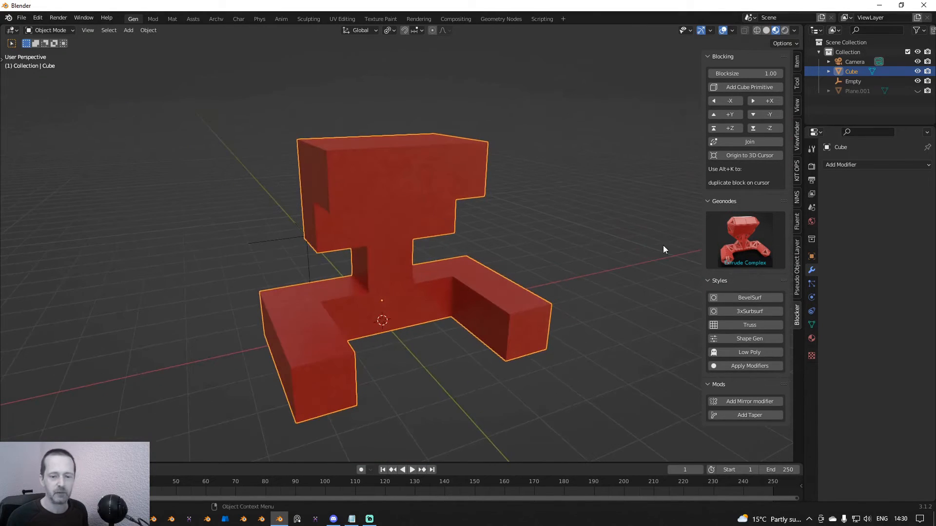
Apply the Round Corners 02 preset to the block model and set its Level to 0
{"action": "left_click", "coordinate": [750, 241]}
{"action": "left_click", "coordinate": [348, 355]}
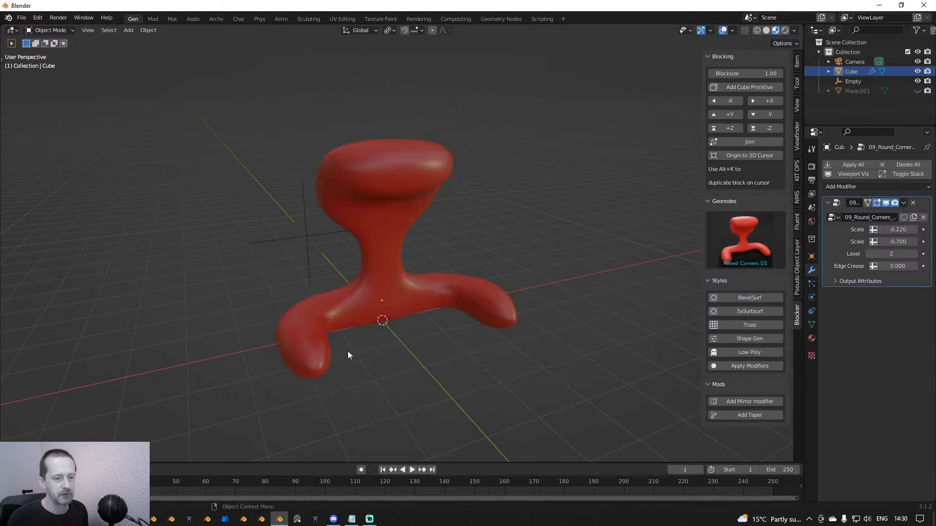
{"action": "middle_click_drag", "start_coordinate": [348, 355], "coordinate": [407, 264]}
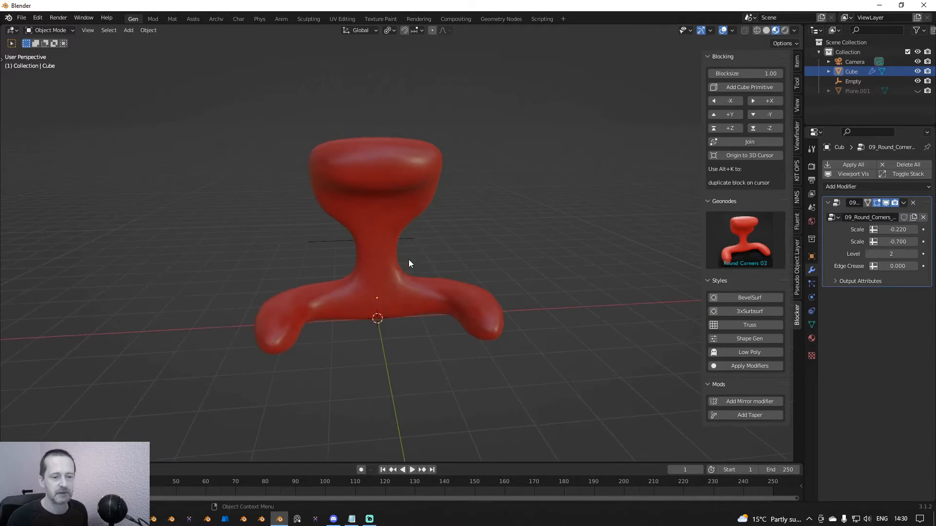
{"action": "left_click", "coordinate": [868, 254]}
{"action": "left_click", "coordinate": [867, 254]}
{"action": "middle_click_drag", "start_coordinate": [528, 247], "coordinate": [550, 253]}
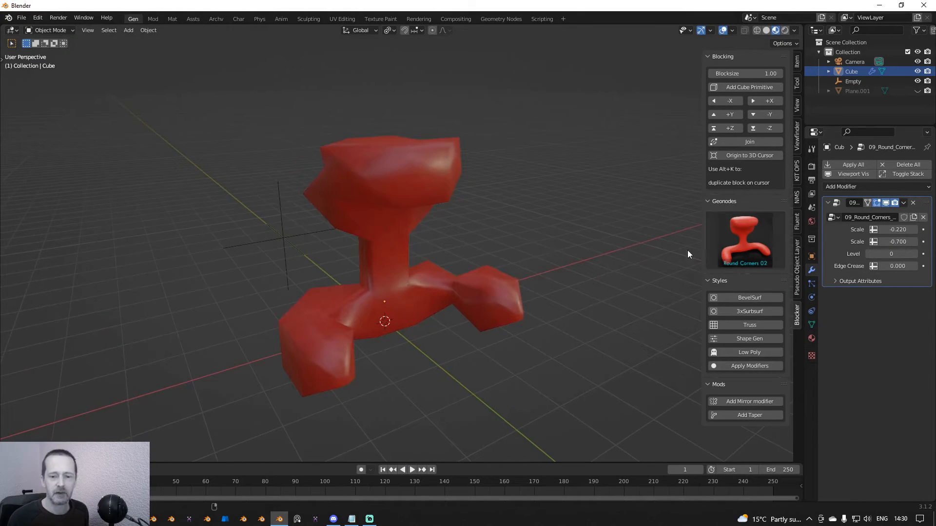
Try to give the rounded block model flat shading
{"action": "left_click", "coordinate": [387, 194]}
{"action": "right_click", "coordinate": [387, 194]}
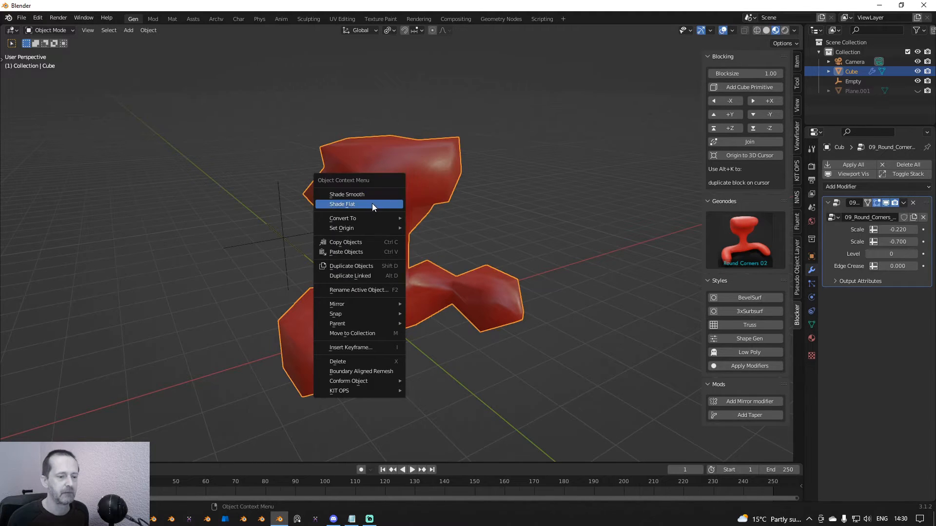
{"action": "left_click", "coordinate": [373, 204]}
{"action": "middle_click_drag", "start_coordinate": [501, 196], "coordinate": [479, 202]}
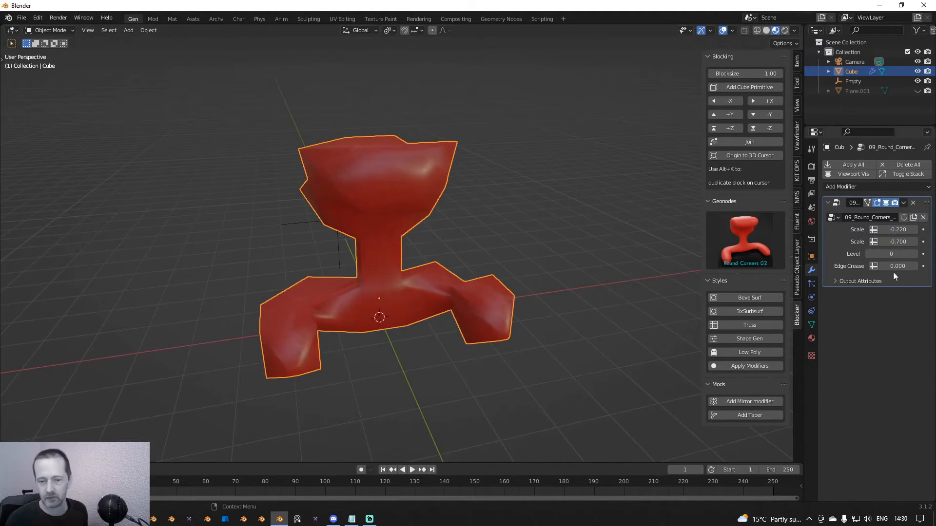
{"action": "right_click", "coordinate": [379, 173]}
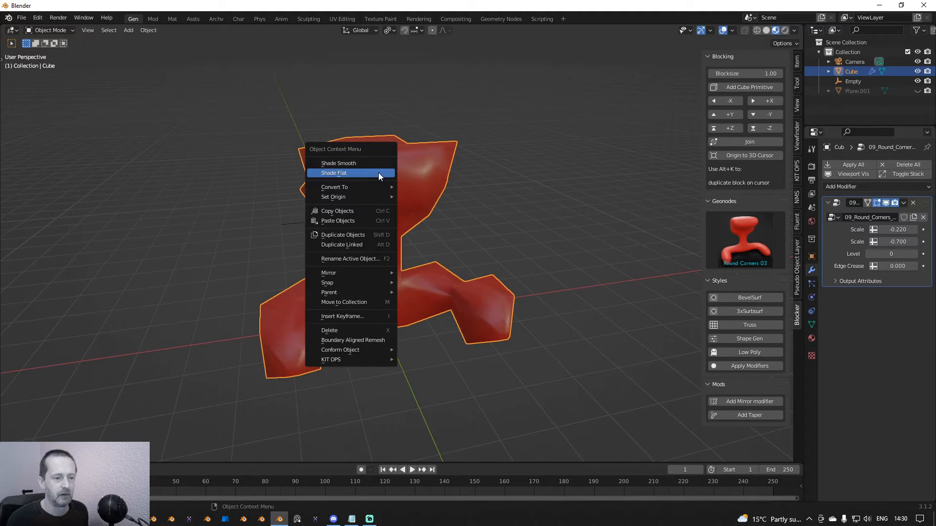
{"action": "left_click", "coordinate": [378, 173]}
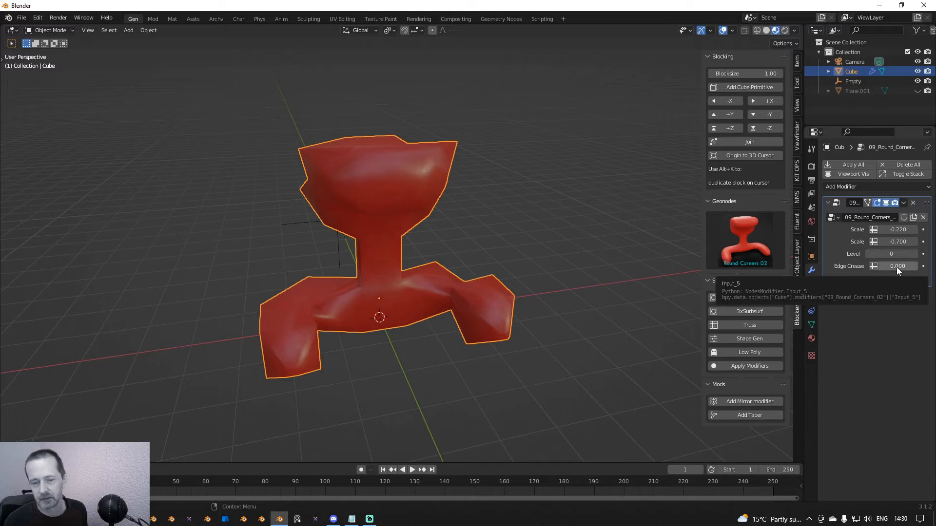
Turn on the wireframe overlay to show the rounded model's geometry
{"action": "left_click", "coordinate": [731, 31]}
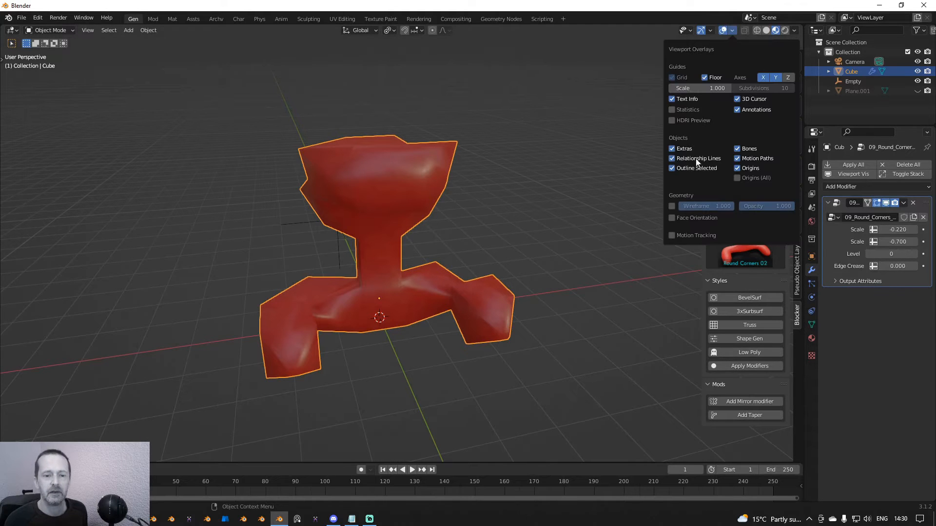
{"action": "left_click", "coordinate": [673, 206]}
{"action": "middle_click_drag", "start_coordinate": [553, 193], "coordinate": [466, 205]}
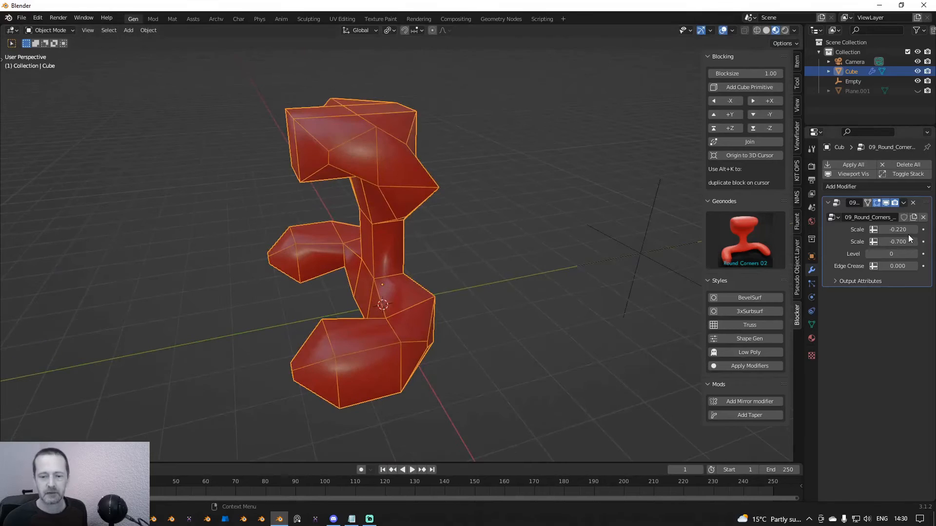
Try different values for both Round Corners 02 Scale settings, ending at 0.021 and -0.174
{"action": "mouse_move", "coordinate": [908, 234]}
{"action": "left_mouse_down"}
{"action": "mouse_move", "coordinate": [933, 234]}
{"action": "mouse_move", "coordinate": [900, 230]}
{"action": "left_mouse_up"}
{"action": "middle_click_drag", "start_coordinate": [563, 253], "coordinate": [642, 235]}
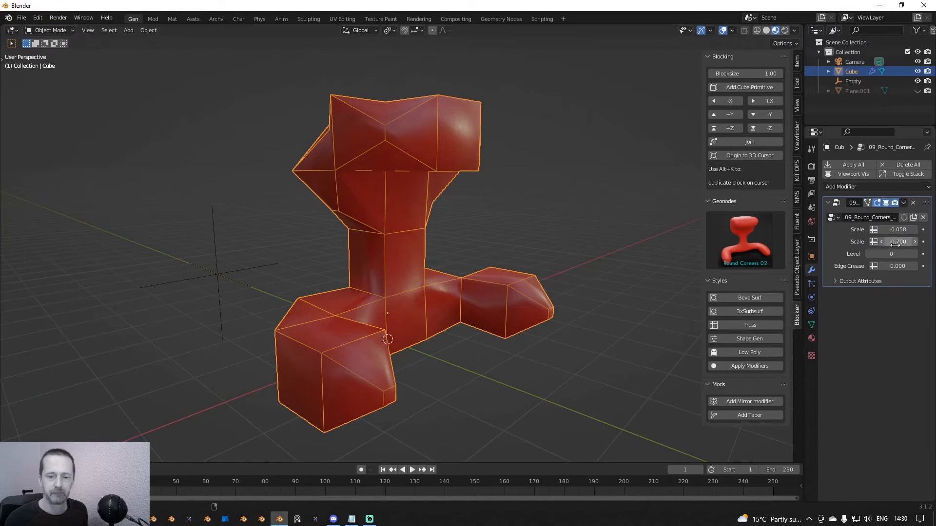
{"action": "mouse_move", "coordinate": [896, 241]}
{"action": "left_mouse_down"}
{"action": "mouse_move", "coordinate": [906, 242]}
{"action": "mouse_move", "coordinate": [898, 242]}
{"action": "left_mouse_up"}
{"action": "middle_click_drag", "start_coordinate": [551, 295], "coordinate": [433, 294]}
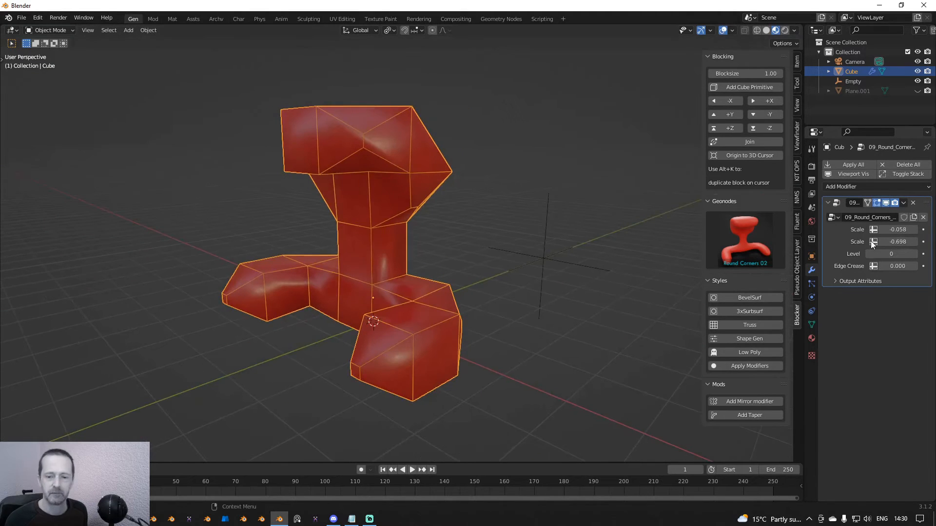
{"action": "left_click_drag", "start_coordinate": [896, 229], "coordinate": [902, 230]}
{"action": "left_click_drag", "start_coordinate": [898, 242], "coordinate": [908, 242]}
{"action": "middle_click_drag", "start_coordinate": [461, 223], "coordinate": [447, 221]}
{"action": "middle_click_drag", "start_coordinate": [503, 233], "coordinate": [304, 138]}
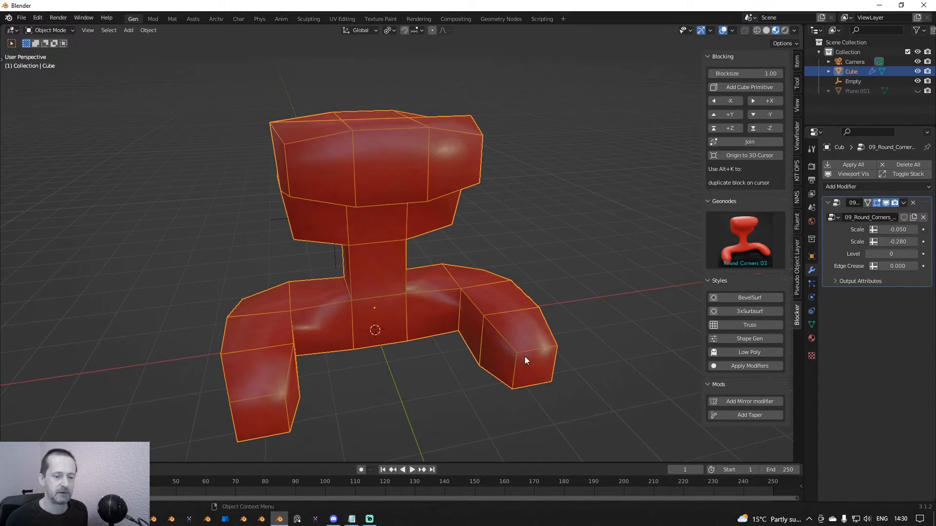
{"action": "mouse_move", "coordinate": [897, 229]}
{"action": "left_mouse_down"}
{"action": "mouse_move", "coordinate": [882, 229]}
{"action": "mouse_move", "coordinate": [917, 229]}
{"action": "mouse_move", "coordinate": [911, 242]}
{"action": "mouse_move", "coordinate": [876, 242]}
{"action": "mouse_move", "coordinate": [906, 241]}
{"action": "left_mouse_up"}
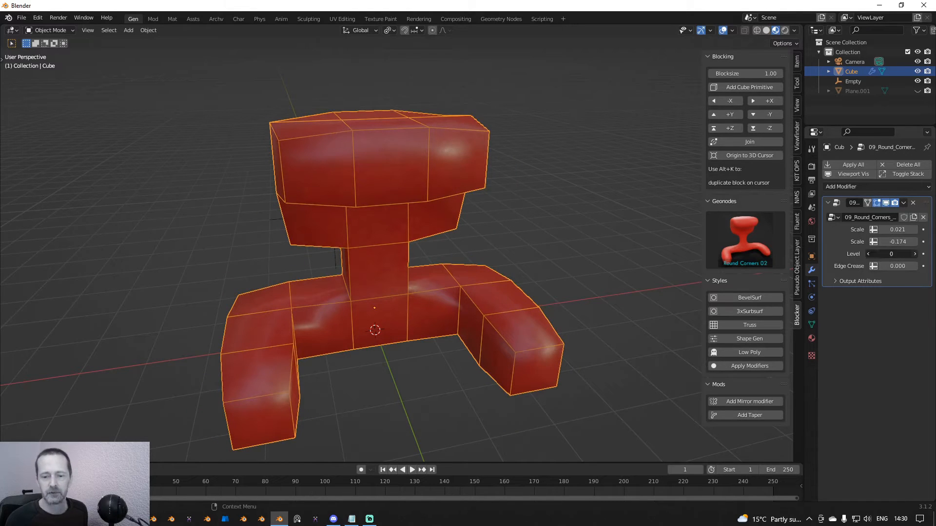
Set the Round Corners 02 Level to 2 and turn off the wireframe overlay
{"action": "left_click", "coordinate": [915, 254]}
{"action": "left_click", "coordinate": [916, 254]}
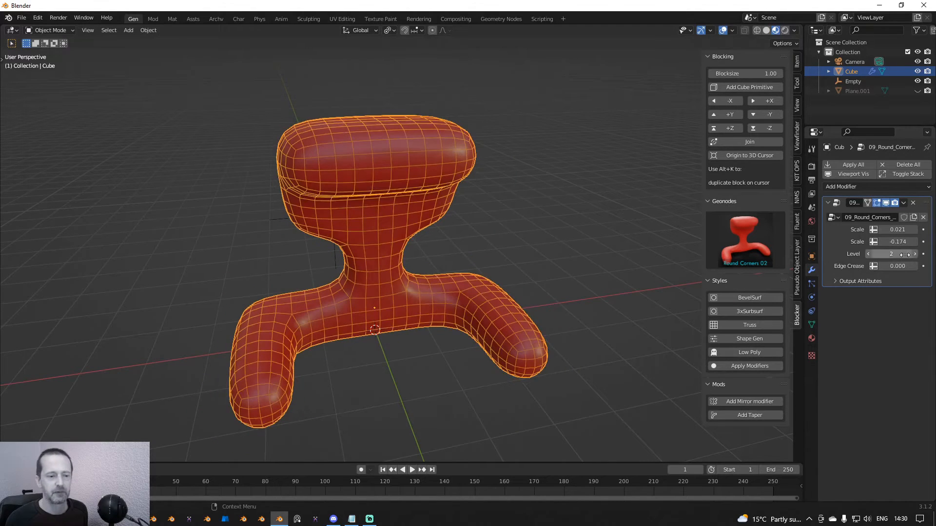
{"action": "left_click", "coordinate": [732, 31]}
{"action": "left_click", "coordinate": [671, 206]}
{"action": "middle_click_drag", "start_coordinate": [608, 217], "coordinate": [507, 208]}
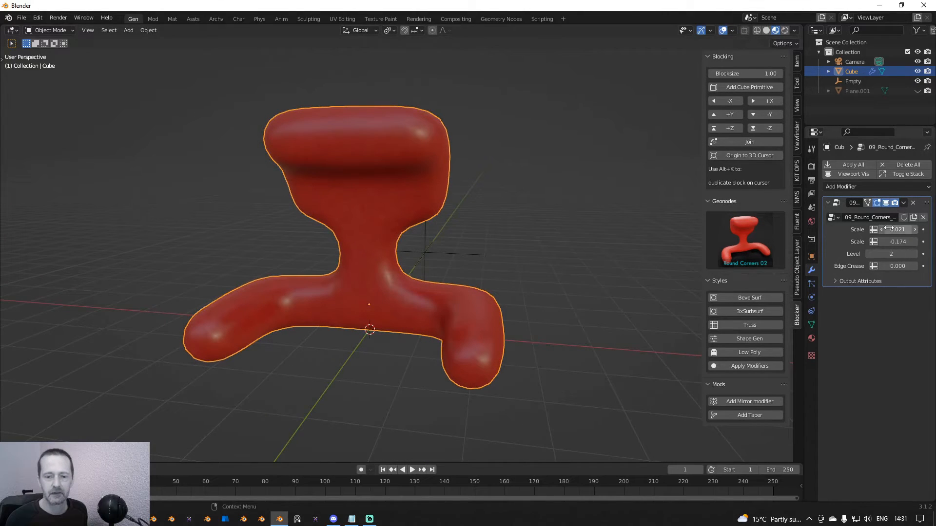
Adjust the Round Corners 02 Scale settings on the smoothed model to -0.039 and 0.599
{"action": "mouse_move", "coordinate": [888, 229]}
{"action": "left_mouse_down"}
{"action": "mouse_move", "coordinate": [917, 229]}
{"action": "mouse_move", "coordinate": [882, 229]}
{"action": "left_mouse_up"}
{"action": "middle_click_drag", "start_coordinate": [586, 171], "coordinate": [466, 184]}
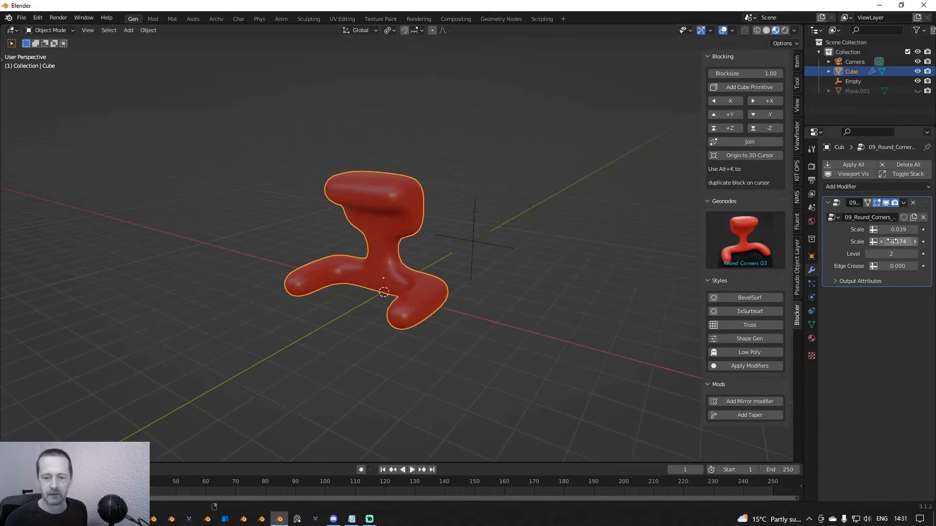
{"action": "mouse_move", "coordinate": [891, 241]}
{"action": "left_mouse_down"}
{"action": "mouse_move", "coordinate": [878, 241]}
{"action": "mouse_move", "coordinate": [900, 241]}
{"action": "left_mouse_up"}
{"action": "middle_click_drag", "start_coordinate": [299, 241], "coordinate": [393, 238]}
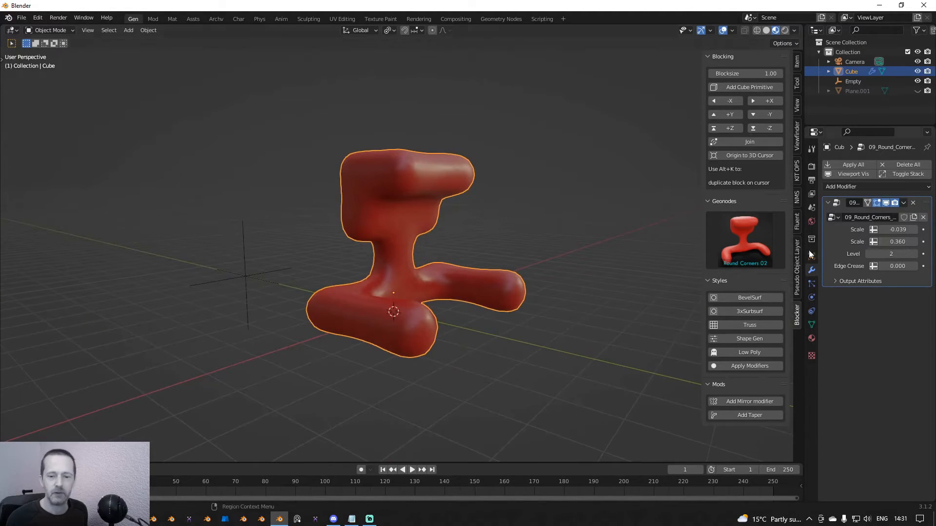
{"action": "mouse_move", "coordinate": [899, 241]}
{"action": "left_mouse_down"}
{"action": "mouse_move", "coordinate": [924, 242]}
{"action": "mouse_move", "coordinate": [878, 241]}
{"action": "mouse_move", "coordinate": [917, 241]}
{"action": "mouse_move", "coordinate": [902, 241]}
{"action": "left_mouse_up"}
{"action": "middle_click_drag", "start_coordinate": [561, 246], "coordinate": [428, 254]}
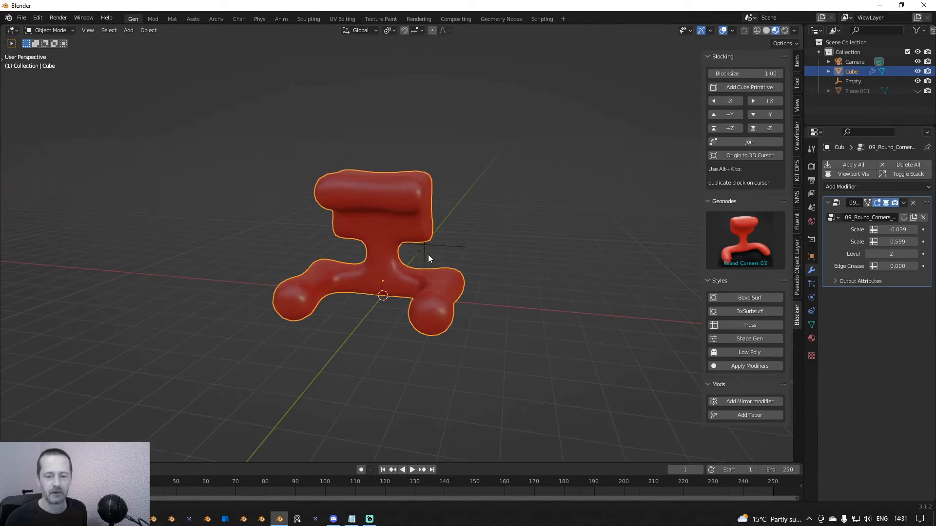
Remove the Round Corners 02 modifier from the block model and browse the geometry nodes presets
{"action": "left_click", "coordinate": [913, 203]}
{"action": "left_click", "coordinate": [733, 245]}
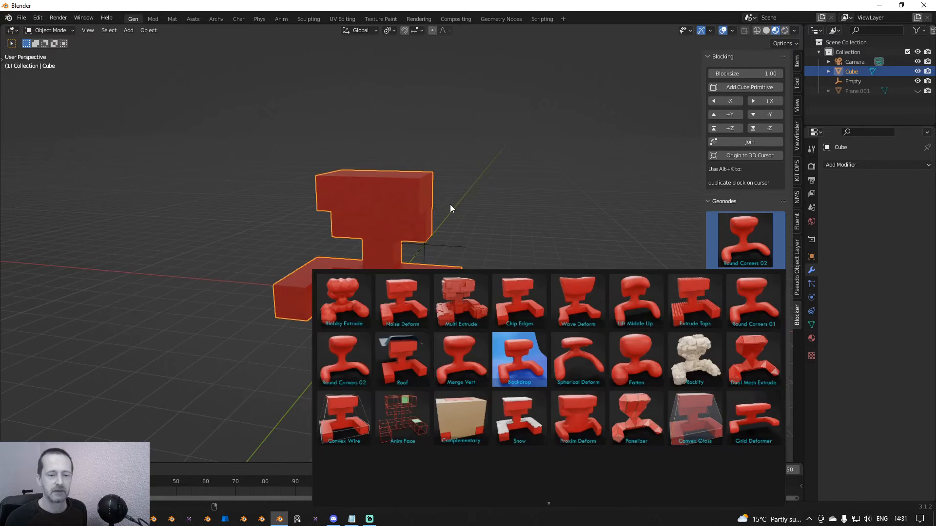
{"action": "scroll", "coordinate": [476, 443], "scroll_direction": "down", "scroll_amount": 2}
{"action": "scroll", "coordinate": [460, 394], "scroll_direction": "down", "scroll_amount": 1}
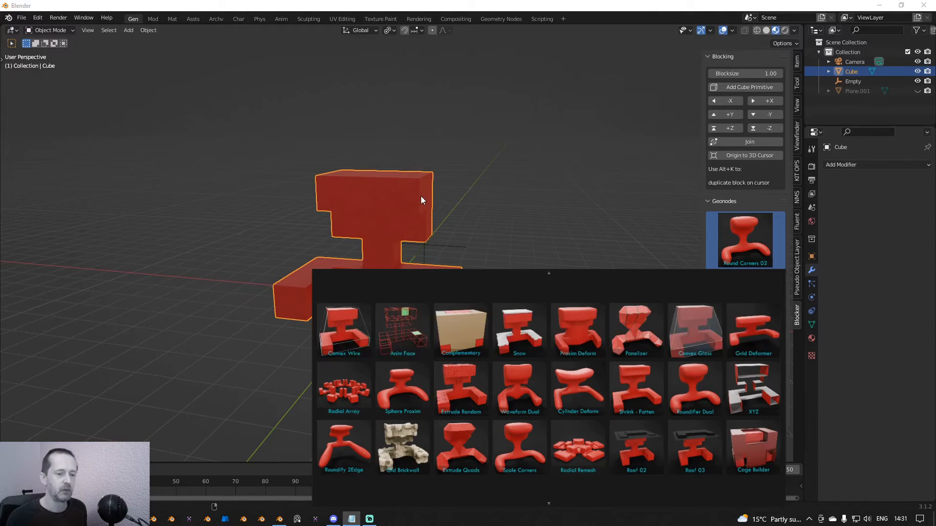
Delete the red block model from the scene
{"action": "left_click", "coordinate": [325, 189]}
{"action": "key", "text": "Delete"}
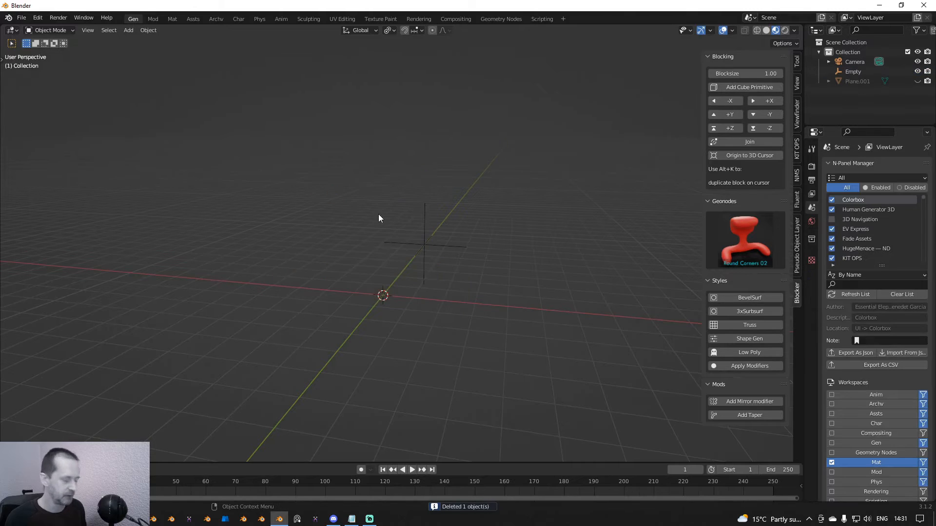
Add a monkey mesh to the emptied scene at the 3D cursor
{"action": "middle_click_drag", "start_coordinate": [378, 214], "coordinate": [424, 221]}
{"action": "key", "text": "shift+a"}
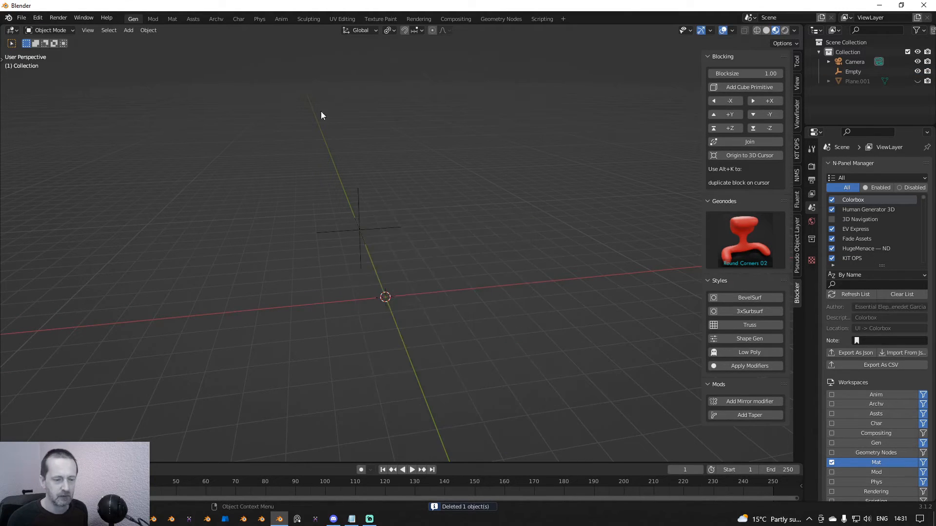
{"action": "key", "text": "shift+a"}
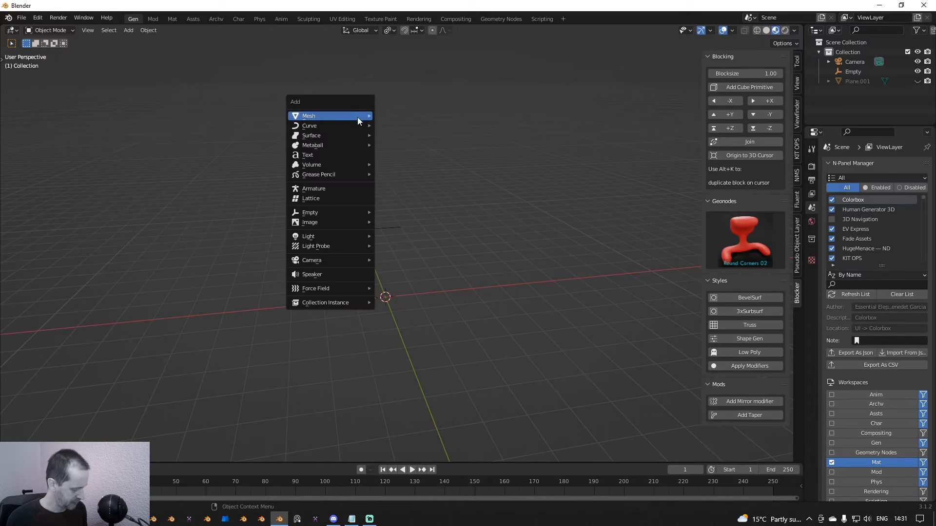
{"action": "mouse_move", "coordinate": [358, 117]}
{"action": "left_click", "coordinate": [399, 217]}
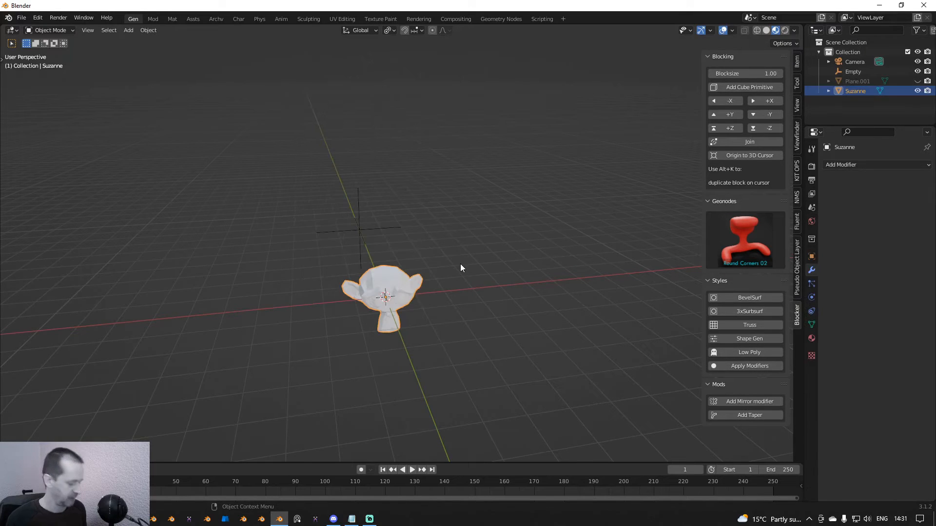
Move the monkey mesh up by 1 m along the Z axis
{"action": "key", "text": "g"}
{"action": "key", "text": "z"}
{"action": "key", "text": "1"}
{"action": "key", "text": "Return"}
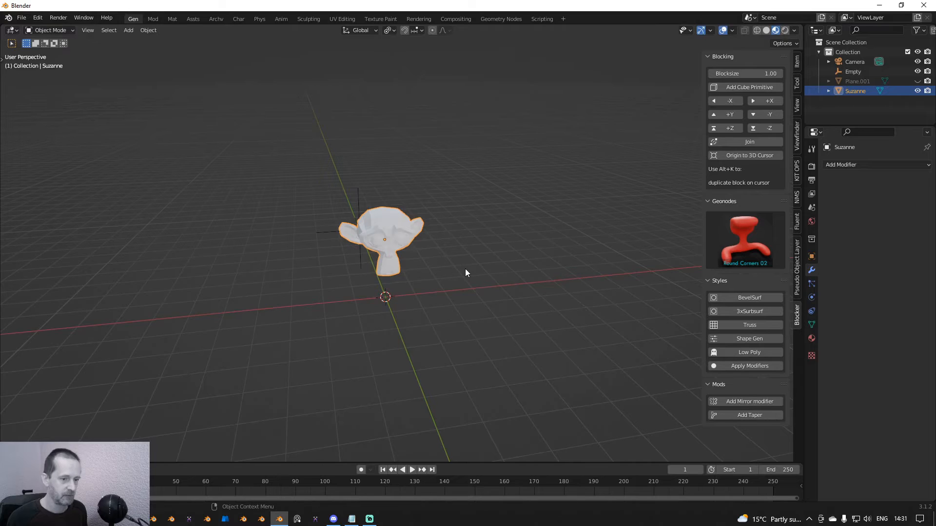
Scale the monkey up until its neck reaches the grid floor, and apply its rotation and scale
{"action": "key", "text": "s"}
{"action": "left_click", "coordinate": [511, 320]}
{"action": "key", "text": "ctrl+a"}
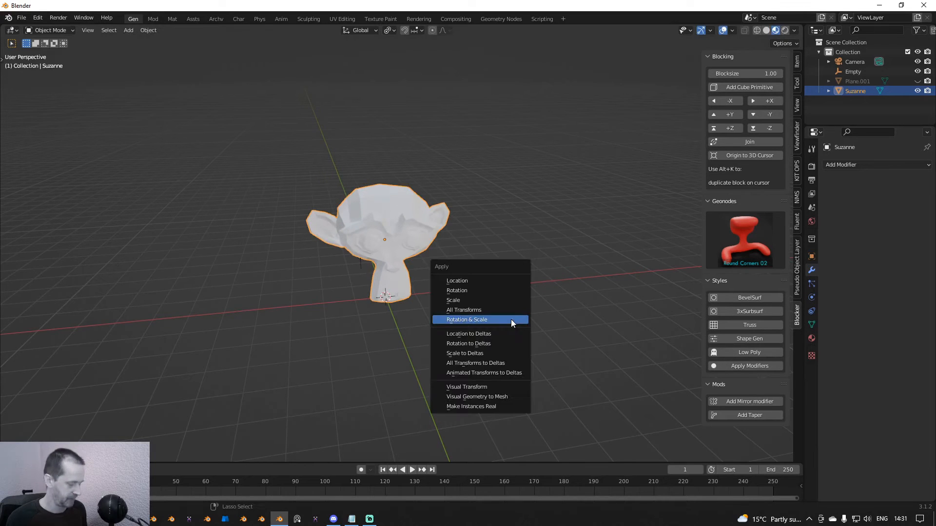
{"action": "left_click", "coordinate": [505, 316]}
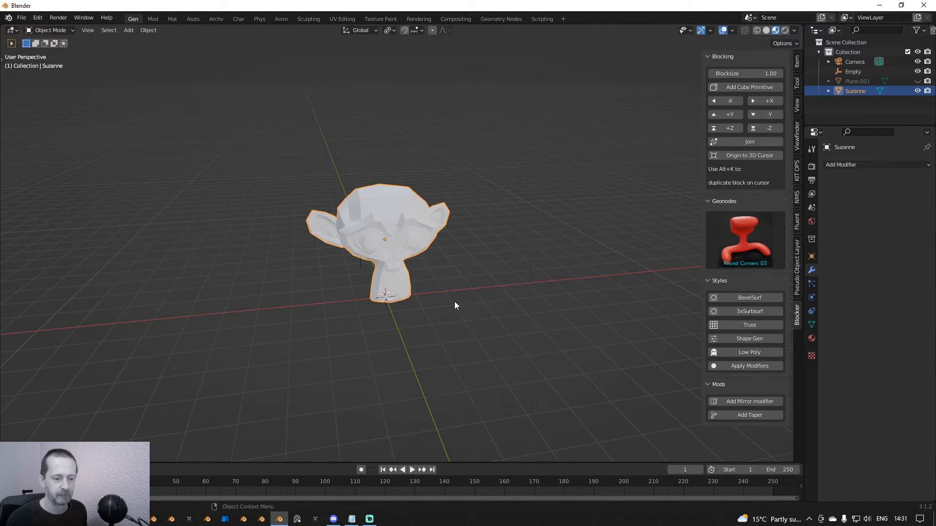
Assign the existing Surface_red material to the monkey mesh
{"action": "key", "text": "alt+a"}
{"action": "left_click", "coordinate": [401, 233]}
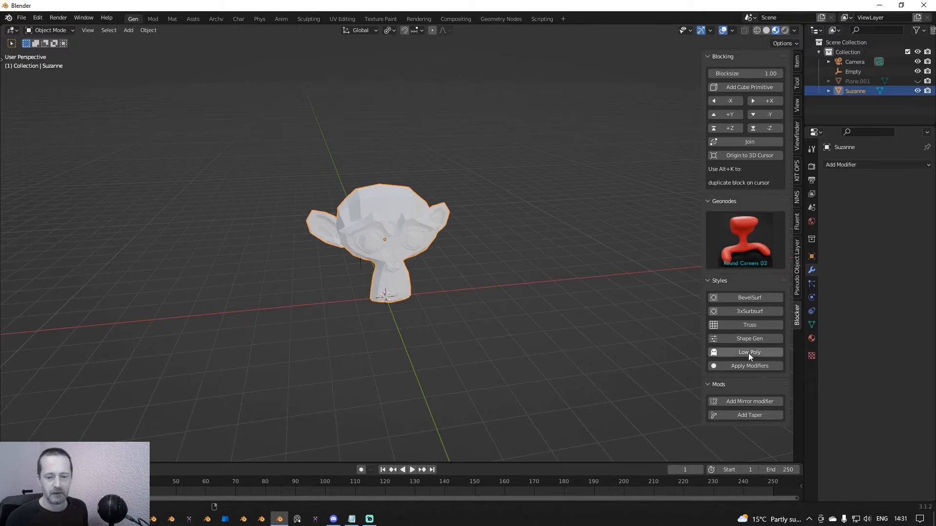
{"action": "left_click", "coordinate": [811, 338]}
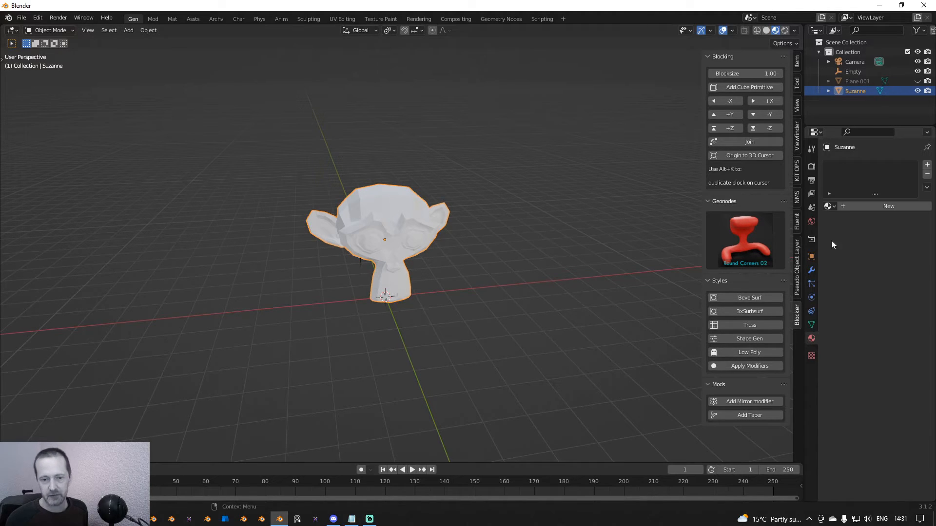
{"action": "left_click", "coordinate": [828, 207]}
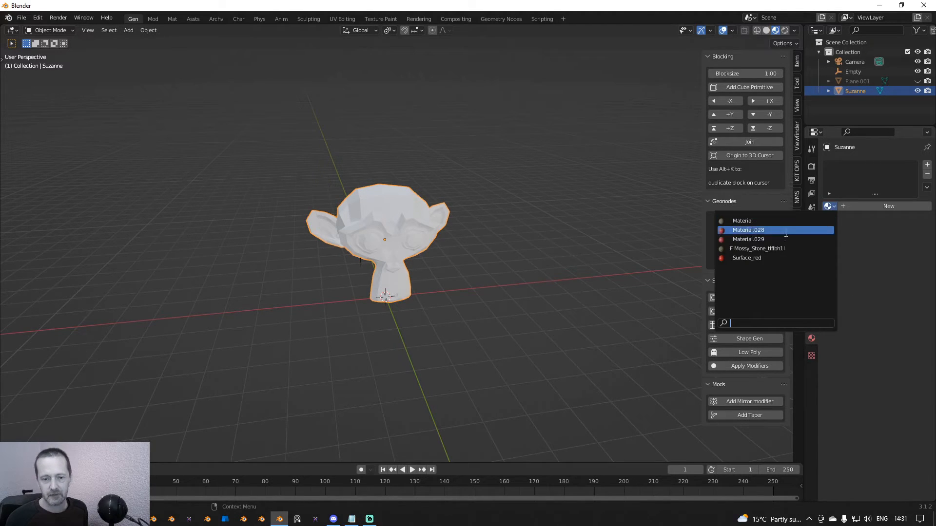
{"action": "left_click", "coordinate": [762, 257]}
{"action": "scroll", "coordinate": [405, 236], "scroll_direction": "up", "scroll_amount": 2}
{"action": "middle_click_drag", "start_coordinate": [405, 236], "coordinate": [415, 214]}
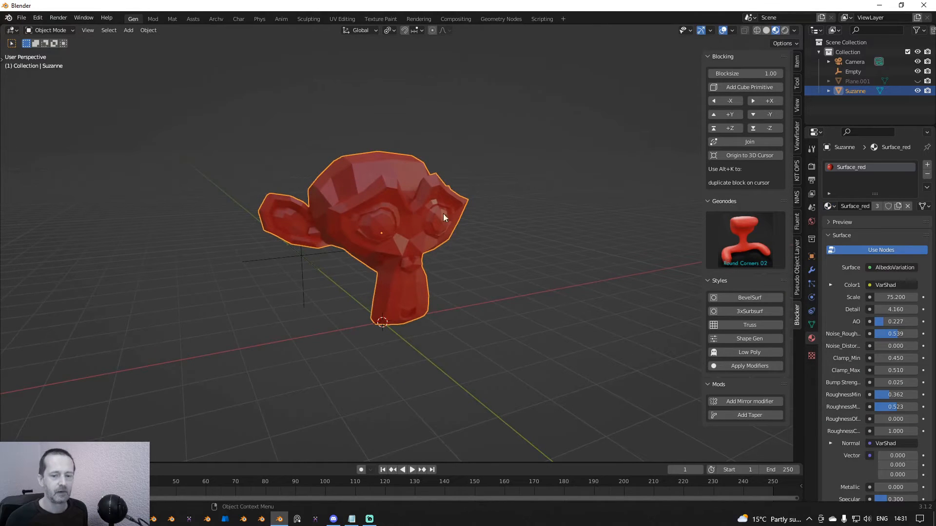
Add a Subdivision Surface modifier to the monkey and shade it smooth
{"action": "left_click", "coordinate": [811, 270]}
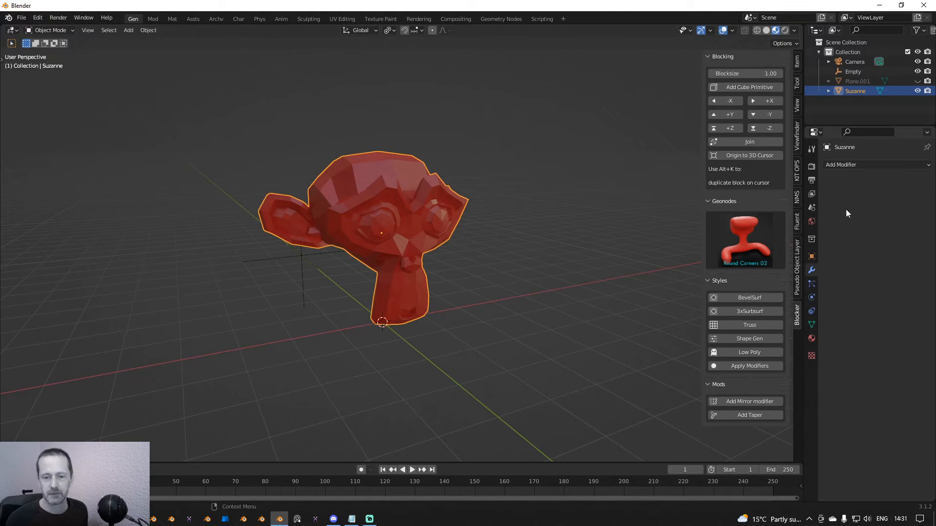
{"action": "left_click", "coordinate": [847, 165]}
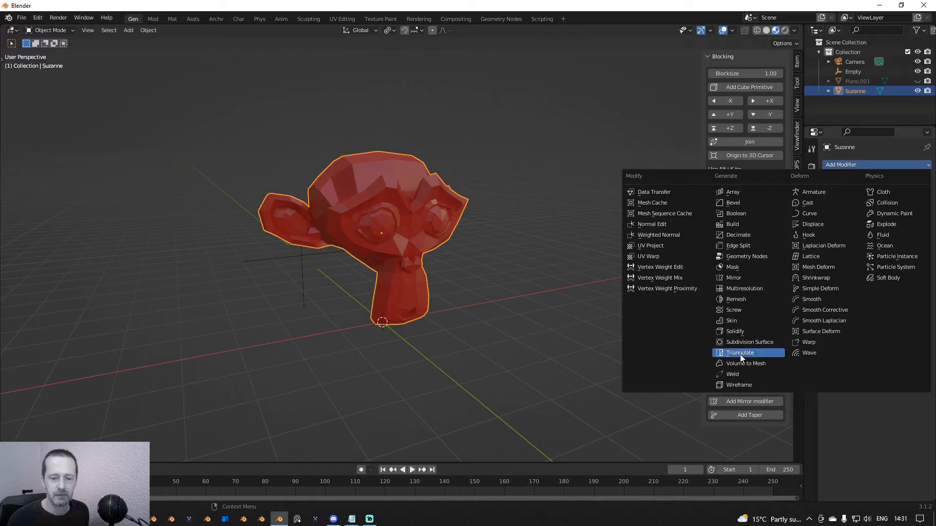
{"action": "left_click", "coordinate": [747, 342]}
{"action": "scroll", "coordinate": [480, 247], "scroll_direction": "up", "scroll_amount": 3}
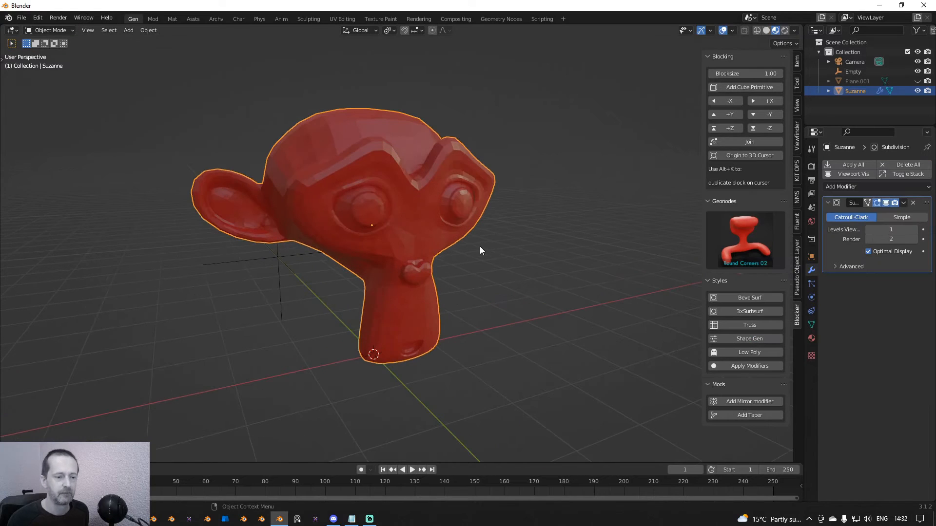
{"action": "right_click", "coordinate": [416, 201]}
{"action": "left_click", "coordinate": [407, 192]}
Apply the Snow geometry nodes preset to the monkey
{"action": "left_click", "coordinate": [746, 247]}
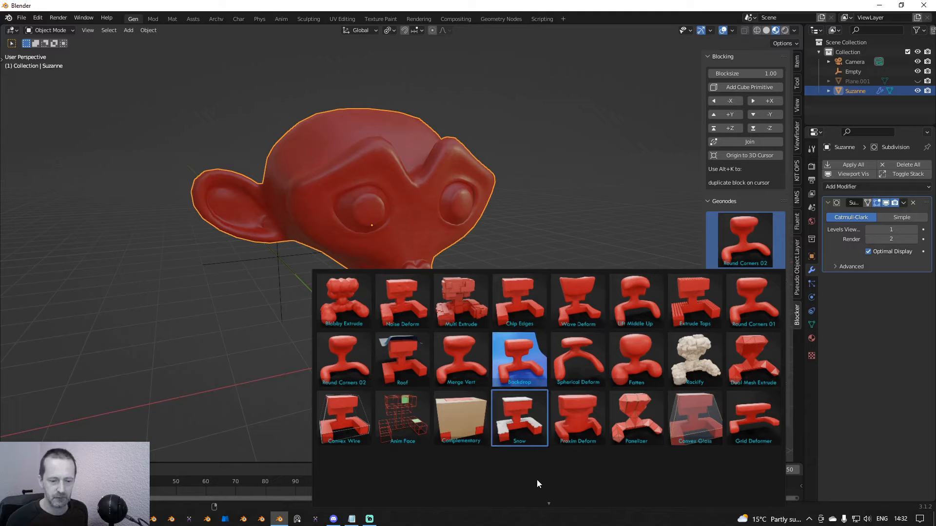
{"action": "left_click", "coordinate": [525, 422]}
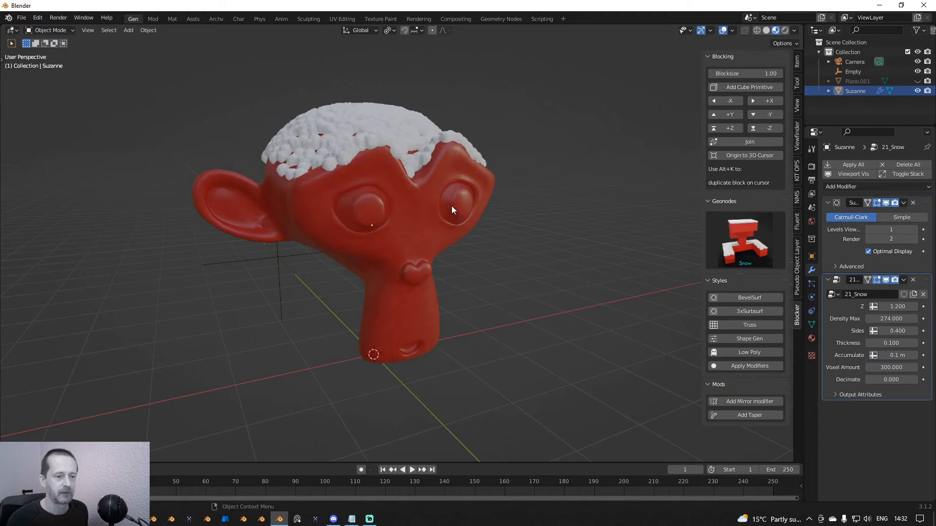
{"action": "mouse_move", "coordinate": [451, 206]}
{"action": "middle_mouse_down"}
{"action": "mouse_move", "coordinate": [417, 205]}
{"action": "mouse_move", "coordinate": [438, 213]}
{"action": "middle_mouse_up"}
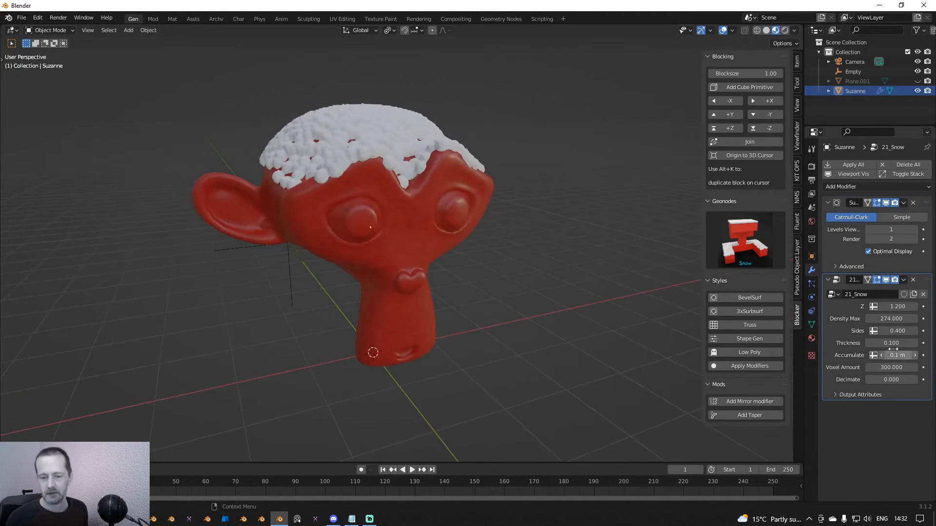
Set the Snow values: Z 1.760, Density Max 243.290, Thickness 0.409, Accumulate 0.095 m, Voxel Amount 99.240 and Decimate 0.391
{"action": "left_click_drag", "start_coordinate": [897, 306], "coordinate": [926, 306]}
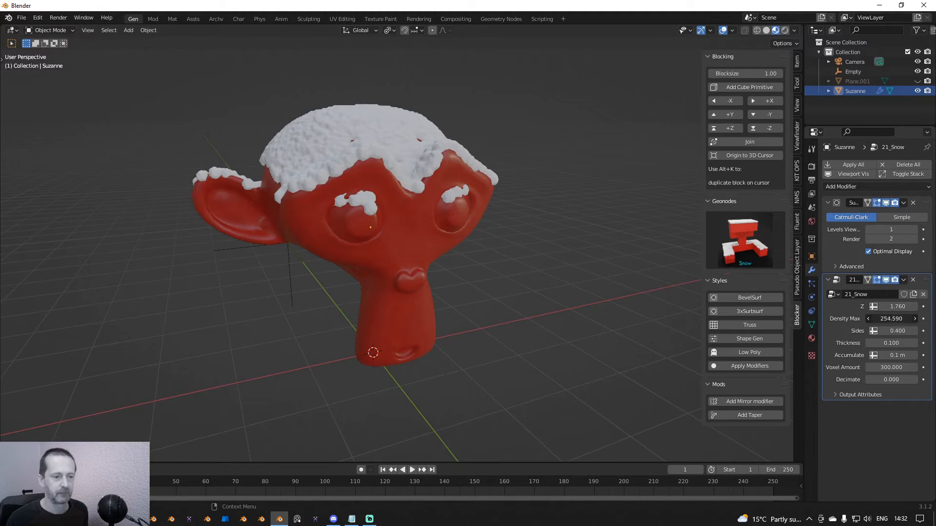
{"action": "left_click_drag", "start_coordinate": [891, 318], "coordinate": [895, 355]}
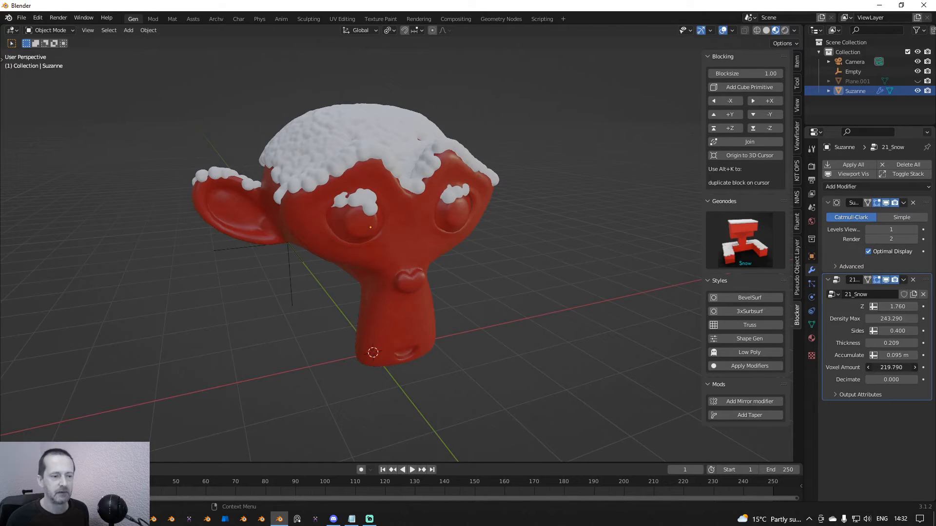
{"action": "left_click_drag", "start_coordinate": [897, 367], "coordinate": [860, 368]}
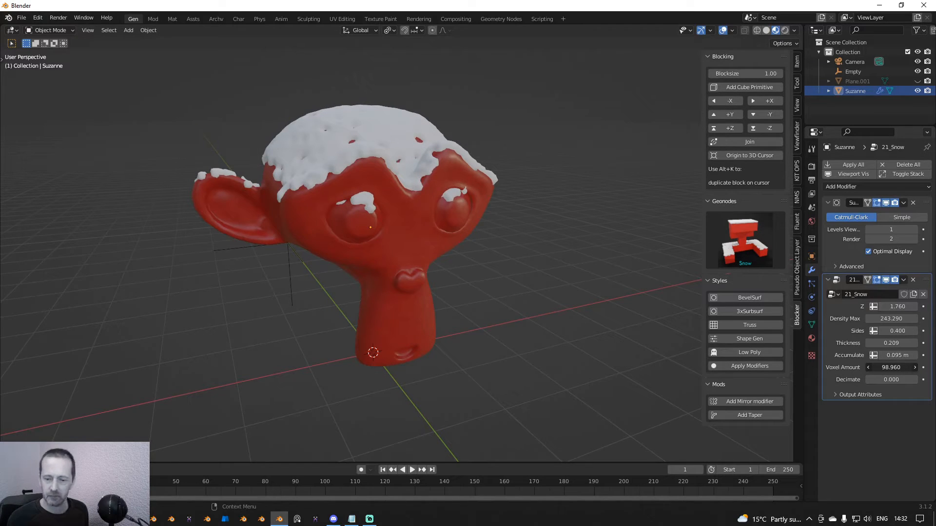
{"action": "left_click_drag", "start_coordinate": [891, 343], "coordinate": [891, 379]}
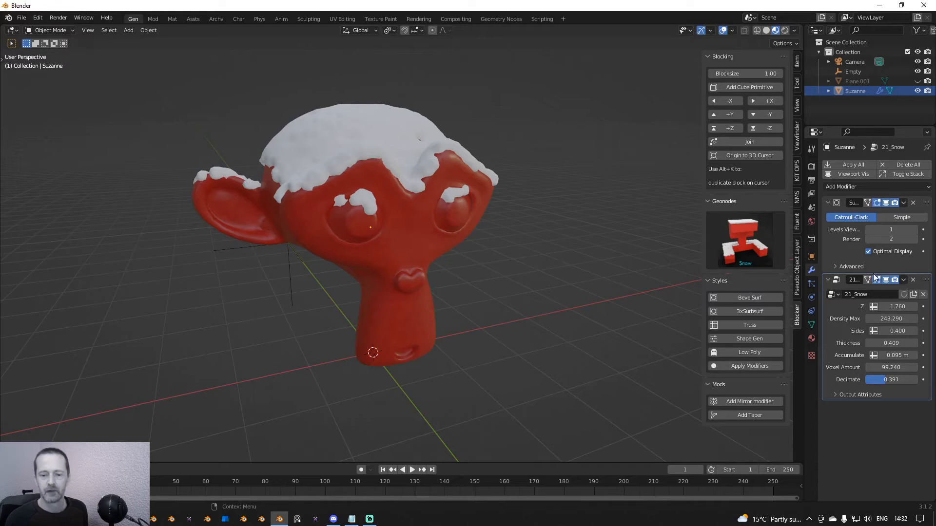
Select the monkey and apply all of its modifiers
{"action": "left_click", "coordinate": [859, 163]}
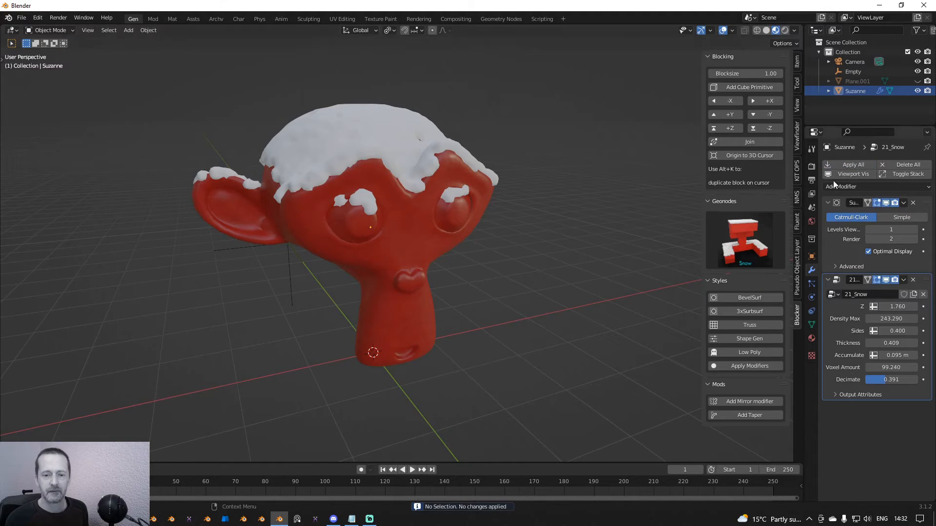
{"action": "left_click", "coordinate": [393, 131]}
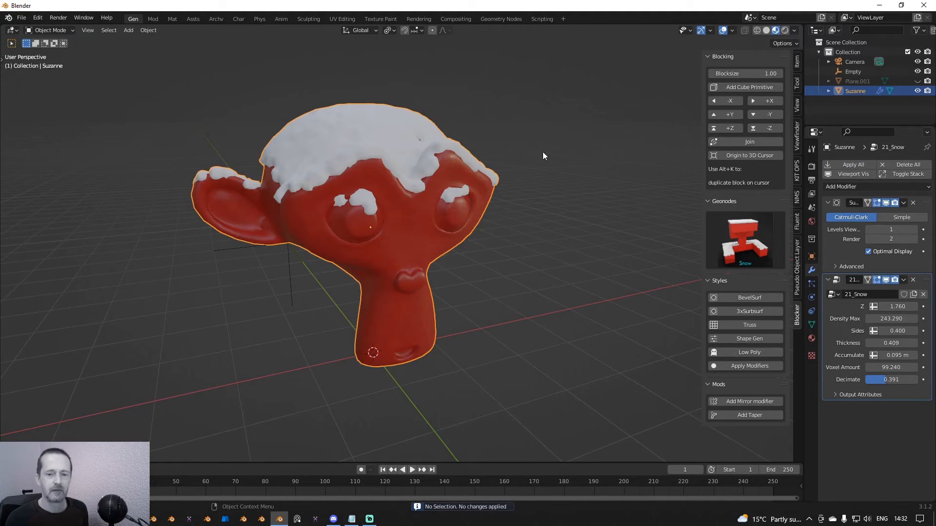
{"action": "left_click", "coordinate": [833, 161]}
Separate the selected red monkey geometry from the snow into its own object
{"action": "key", "text": "Tab"}
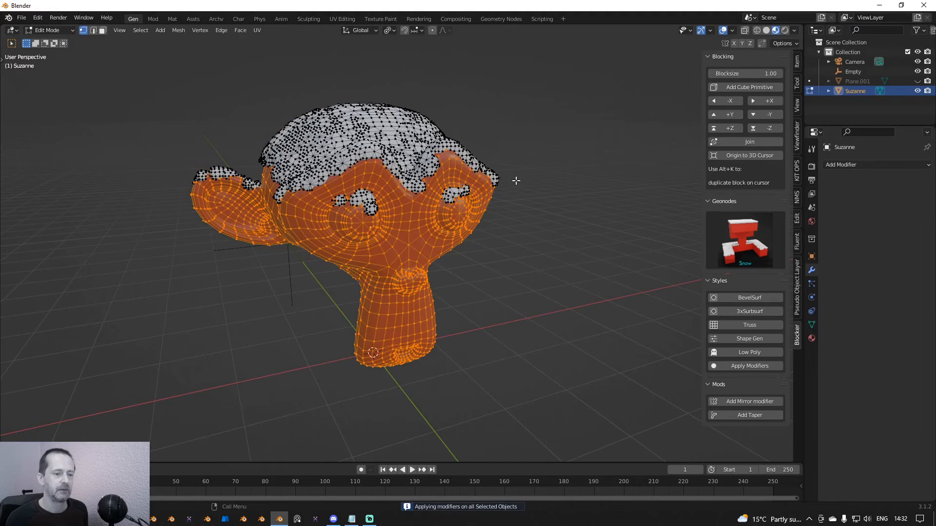
{"action": "key", "text": "p"}
{"action": "left_click", "coordinate": [419, 220]}
{"action": "key", "text": "Tab"}
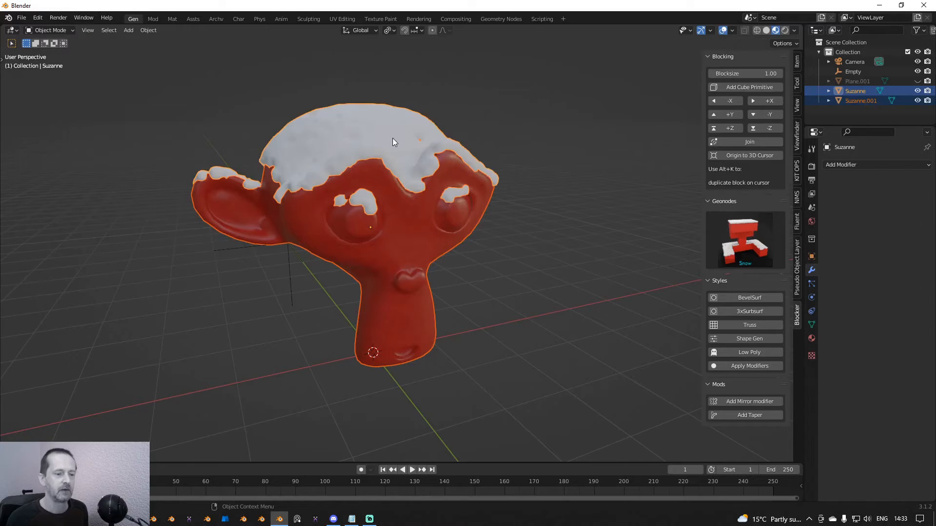
Add a Smooth modifier with Repeat set to 4 to the snow mesh and apply it
{"action": "left_click", "coordinate": [393, 139]}
{"action": "left_click", "coordinate": [393, 138]}
{"action": "middle_click_drag", "start_coordinate": [448, 205], "coordinate": [410, 214]}
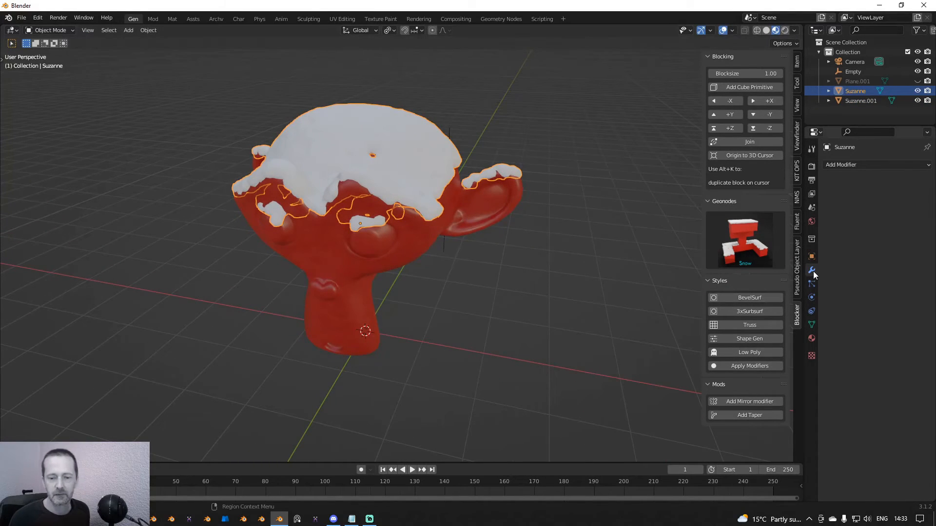
{"action": "left_click", "coordinate": [850, 164]}
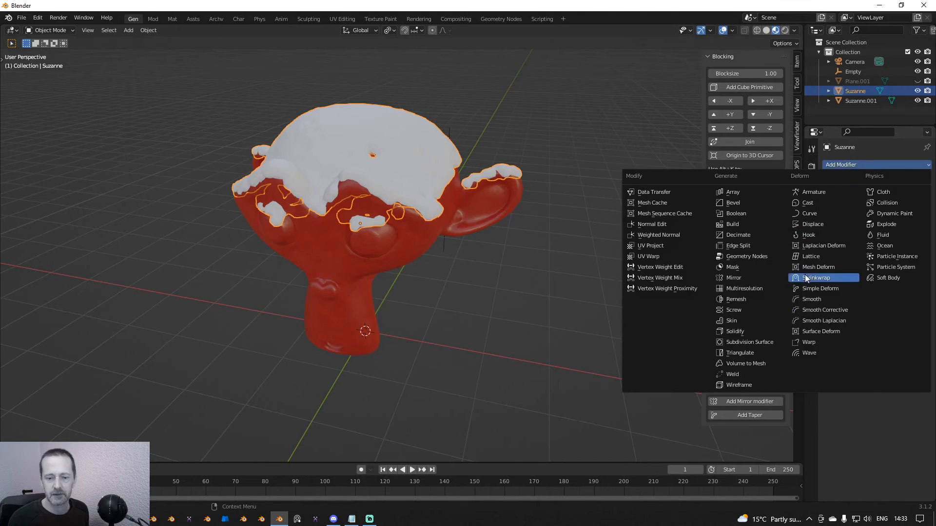
{"action": "left_click", "coordinate": [828, 299]}
{"action": "middle_click_drag", "start_coordinate": [684, 303], "coordinate": [541, 269]}
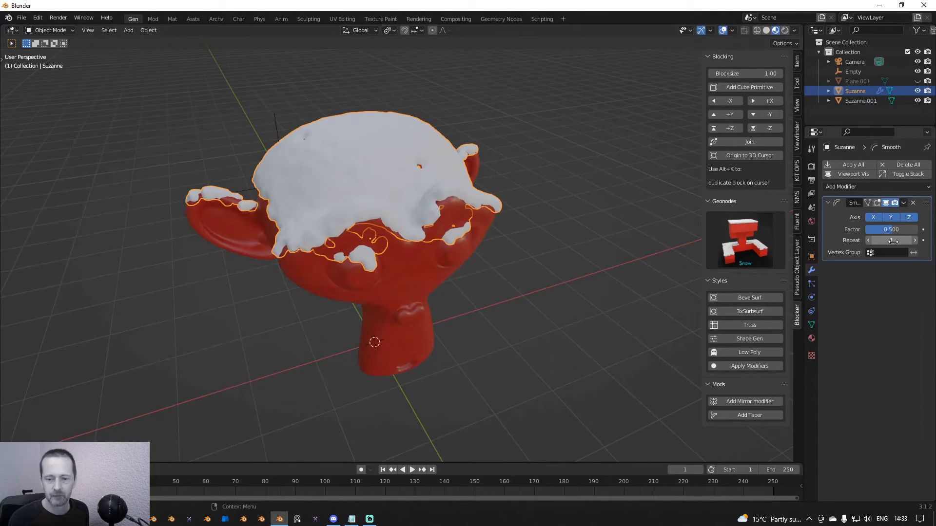
{"action": "left_click_drag", "start_coordinate": [891, 240], "coordinate": [910, 240]}
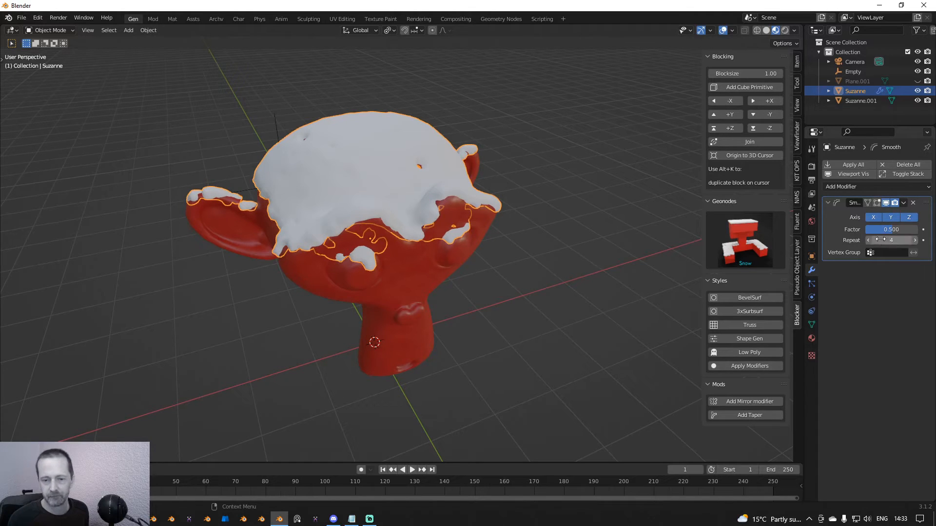
{"action": "left_click", "coordinate": [854, 165]}
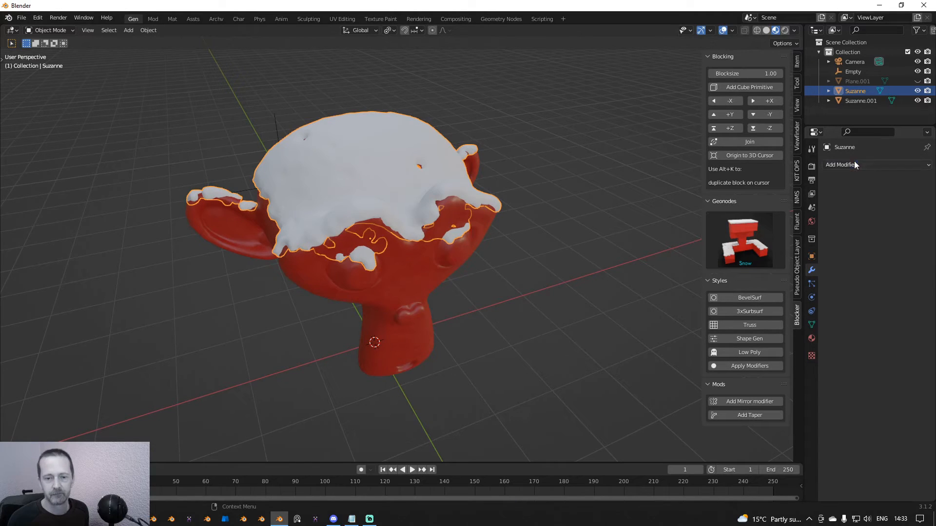
Give the snow mesh the Stucco procedural shader from the NMS add-on
{"action": "left_click", "coordinate": [812, 339]}
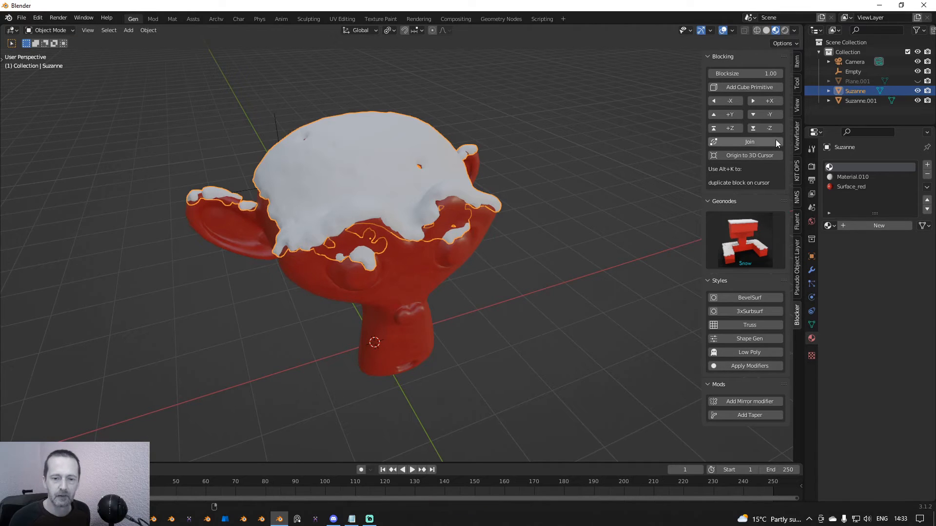
{"action": "left_click", "coordinate": [797, 199]}
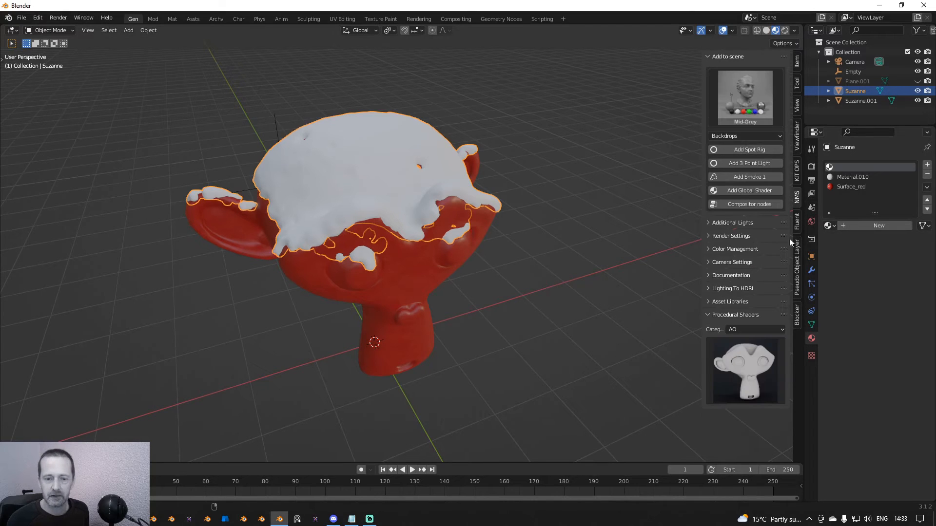
{"action": "left_click", "coordinate": [755, 332]}
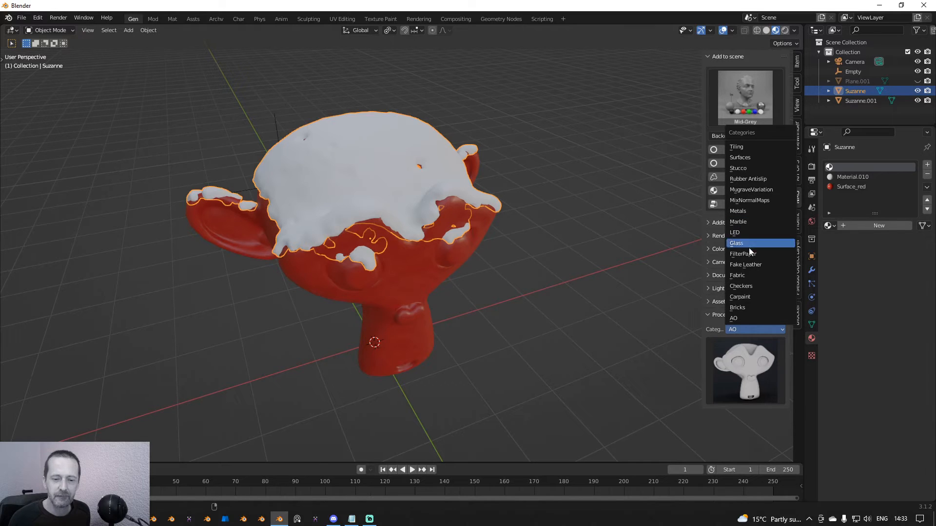
{"action": "left_click", "coordinate": [752, 167]}
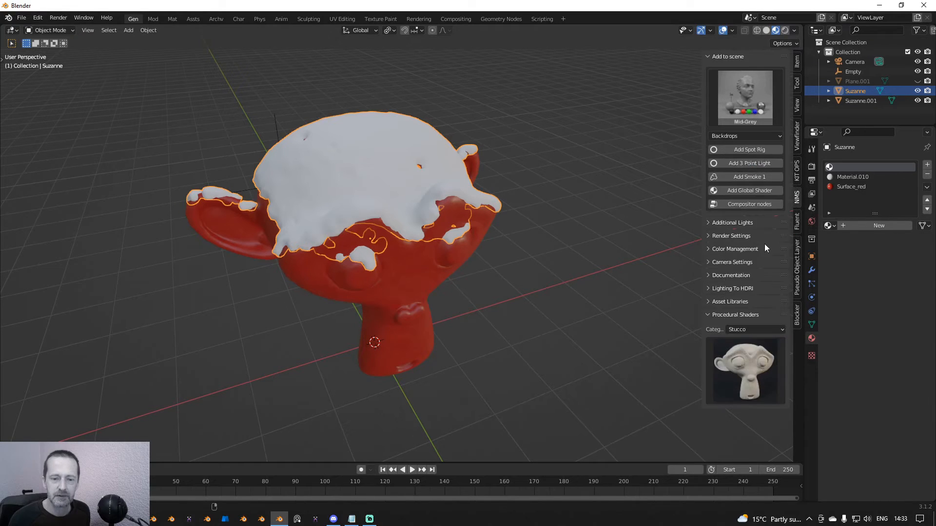
{"action": "left_click", "coordinate": [737, 385]}
{"action": "left_click", "coordinate": [545, 442]}
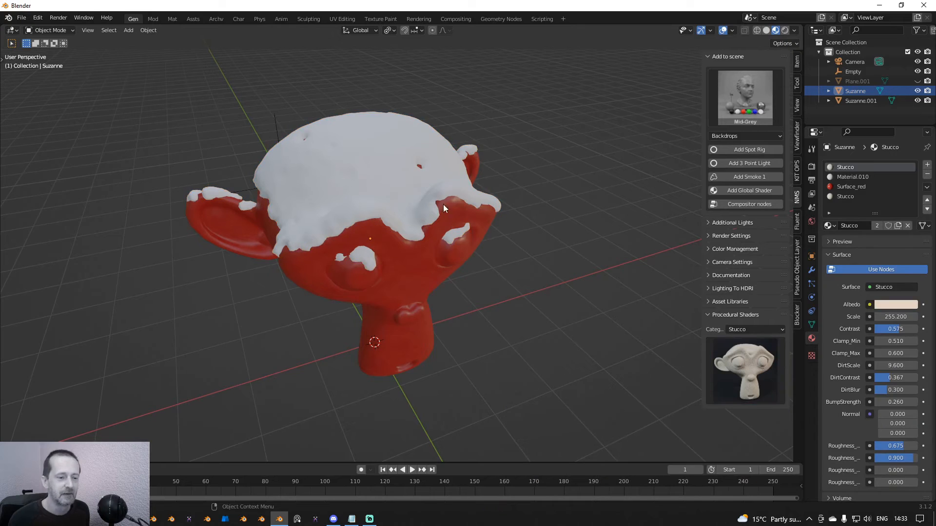
{"action": "middle_click_drag", "start_coordinate": [443, 203], "coordinate": [435, 183]}
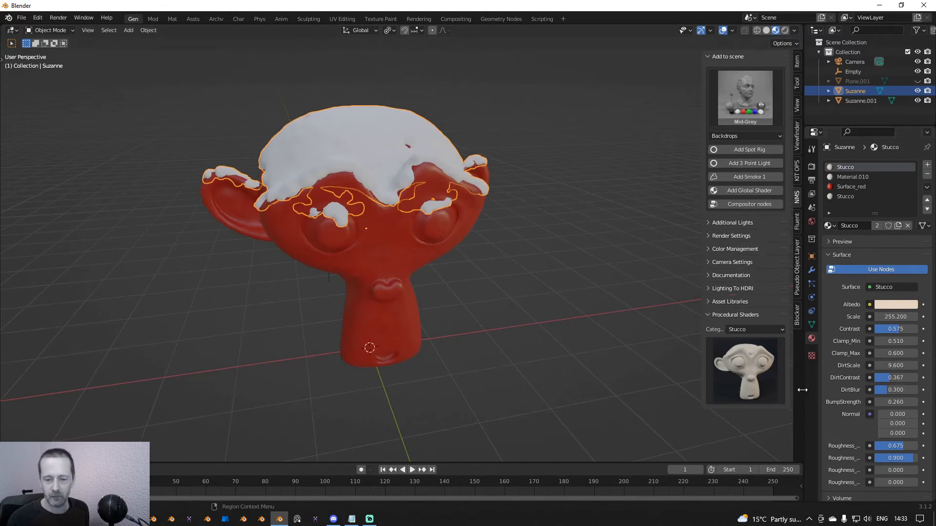
Remove the surplus material slots from the snow mesh, keeping a single Stucco slot
{"action": "left_click", "coordinate": [875, 178]}
{"action": "left_click", "coordinate": [927, 175]}
{"action": "left_click", "coordinate": [928, 175]}
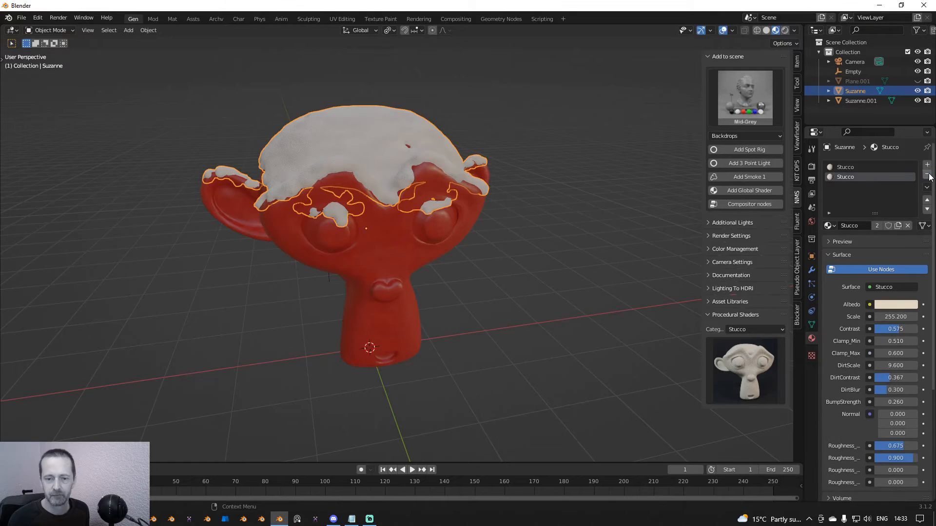
{"action": "left_click", "coordinate": [927, 174]}
Brighten and slightly desaturate the Albedo colour of the snow's Stucco material
{"action": "middle_click_drag", "start_coordinate": [475, 176], "coordinate": [502, 192]}
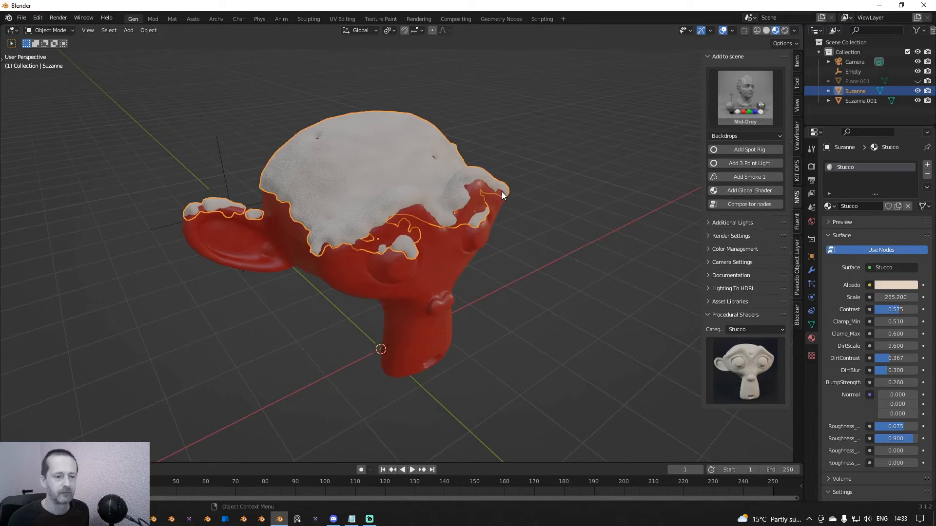
{"action": "left_click", "coordinate": [898, 286]}
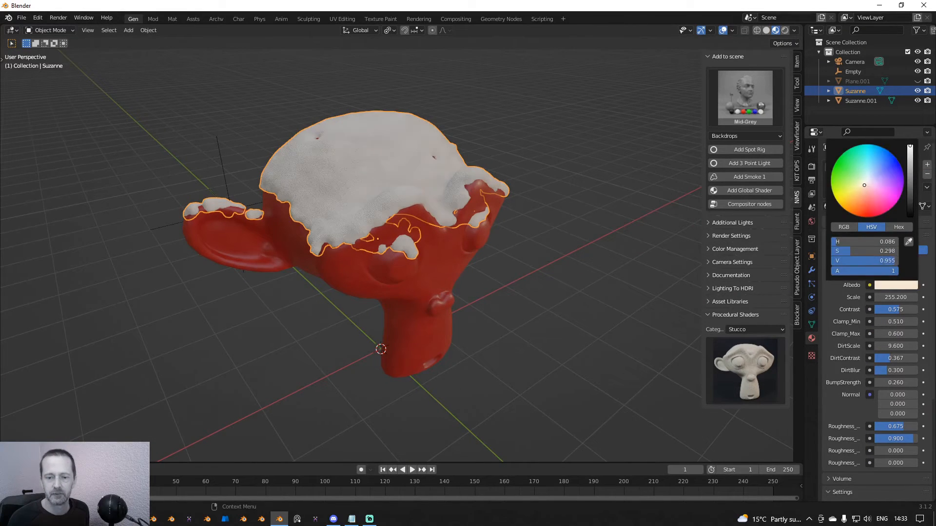
{"action": "left_click_drag", "start_coordinate": [910, 147], "coordinate": [910, 144]}
{"action": "mouse_move", "coordinate": [864, 251]}
{"action": "left_mouse_down"}
{"action": "mouse_move", "coordinate": [849, 251]}
{"action": "mouse_move", "coordinate": [858, 251]}
{"action": "left_mouse_up"}
{"action": "scroll", "coordinate": [525, 232], "scroll_direction": "up", "scroll_amount": 2}
{"action": "middle_click_drag", "start_coordinate": [525, 232], "coordinate": [476, 207]}
{"action": "scroll", "coordinate": [480, 208], "scroll_direction": "down", "scroll_amount": 1}
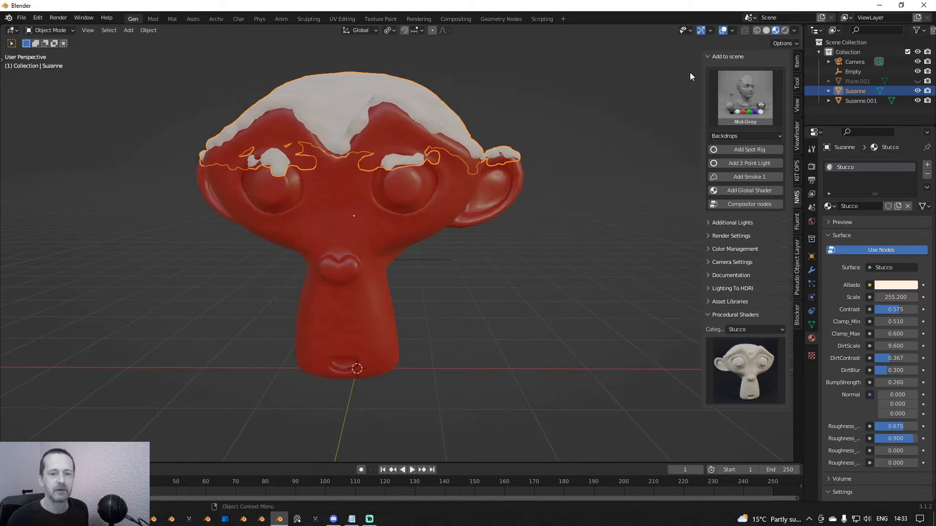
Hide the viewport overlays to view the snow-covered monkey without grid or outlines
{"action": "left_click", "coordinate": [723, 30]}
{"action": "middle_click_drag", "start_coordinate": [361, 239], "coordinate": [386, 240]}
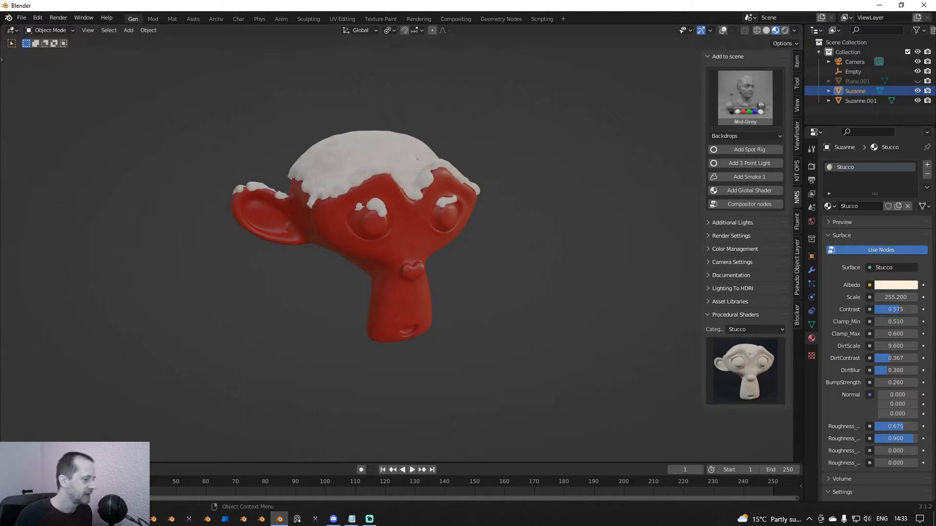
{"action": "key", "text": "super"}
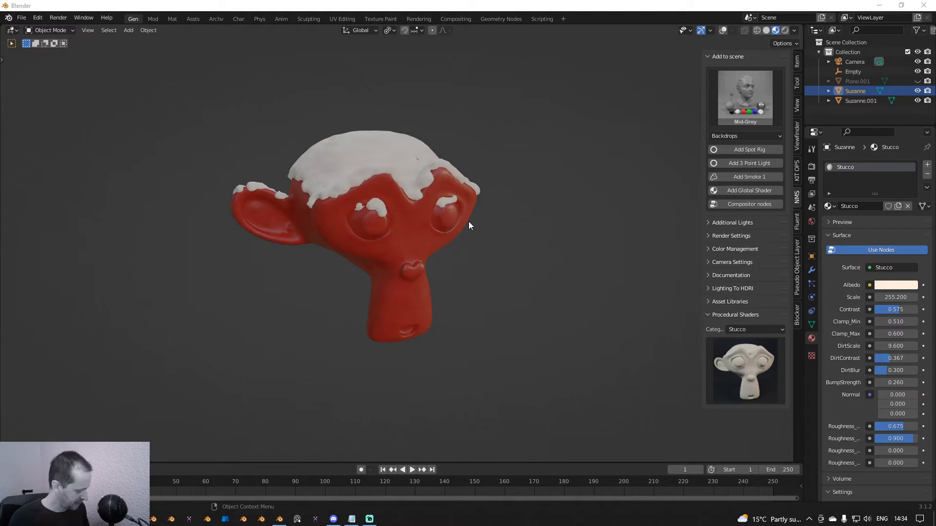
{"action": "key", "text": "super"}
Start a new file and apply the Panelizer geometry nodes preset to the red block model
{"action": "key", "text": "ctrl+n"}
{"action": "left_click", "coordinate": [455, 196]}
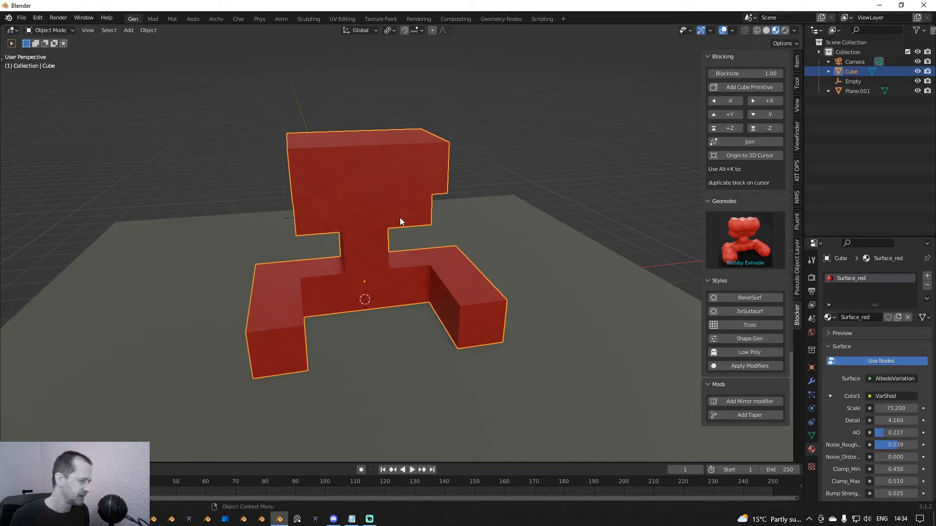
{"action": "left_click", "coordinate": [752, 238]}
{"action": "left_click", "coordinate": [642, 423]}
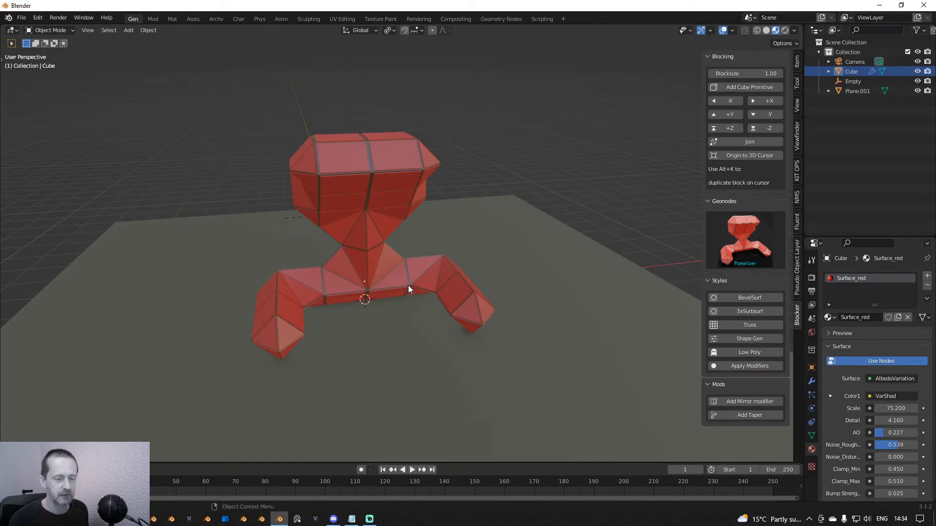
{"action": "mouse_move", "coordinate": [408, 286]}
{"action": "middle_mouse_down"}
{"action": "mouse_move", "coordinate": [469, 274]}
{"action": "mouse_move", "coordinate": [414, 274]}
{"action": "middle_mouse_up"}
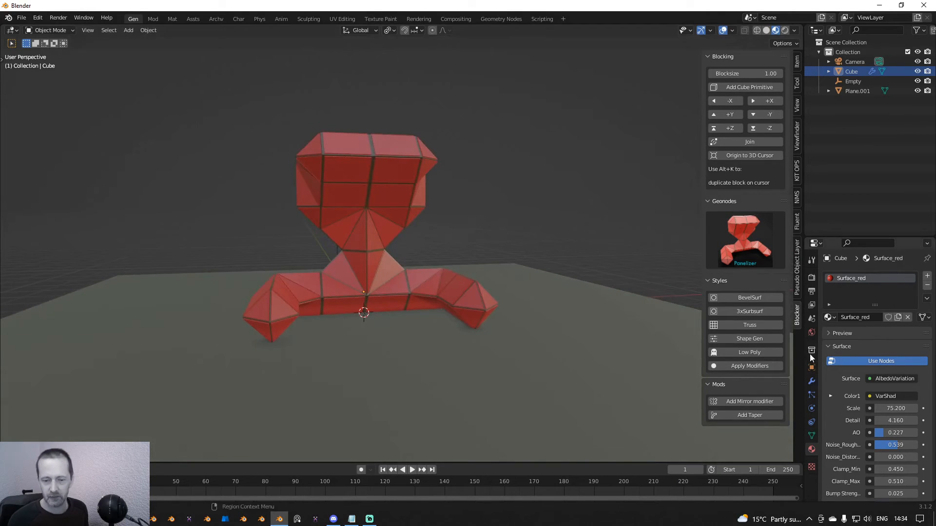
Try out the Dual Mesh option in the block model's Panelizer modifier
{"action": "left_click", "coordinate": [811, 382]}
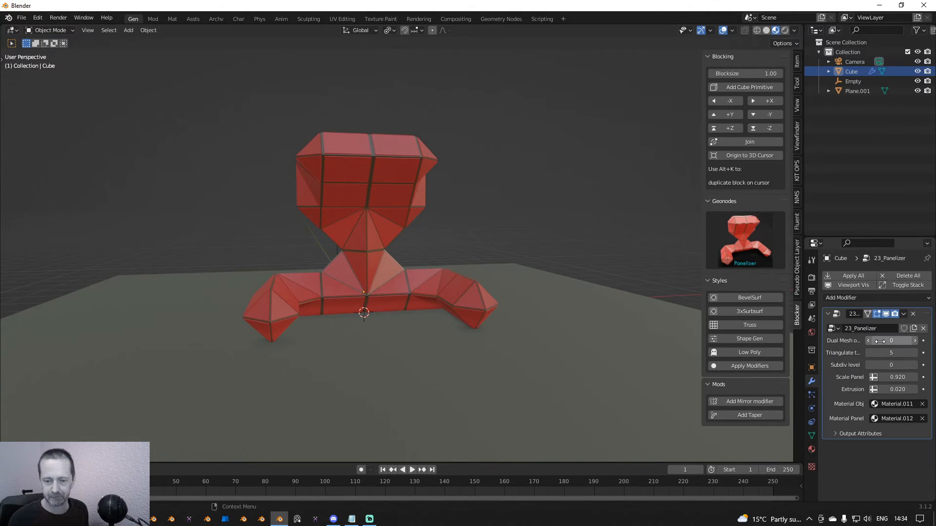
{"action": "mouse_move", "coordinate": [883, 340]}
{"action": "left_mouse_down"}
{"action": "mouse_move", "coordinate": [905, 340]}
{"action": "mouse_move", "coordinate": [888, 340]}
{"action": "left_mouse_up"}
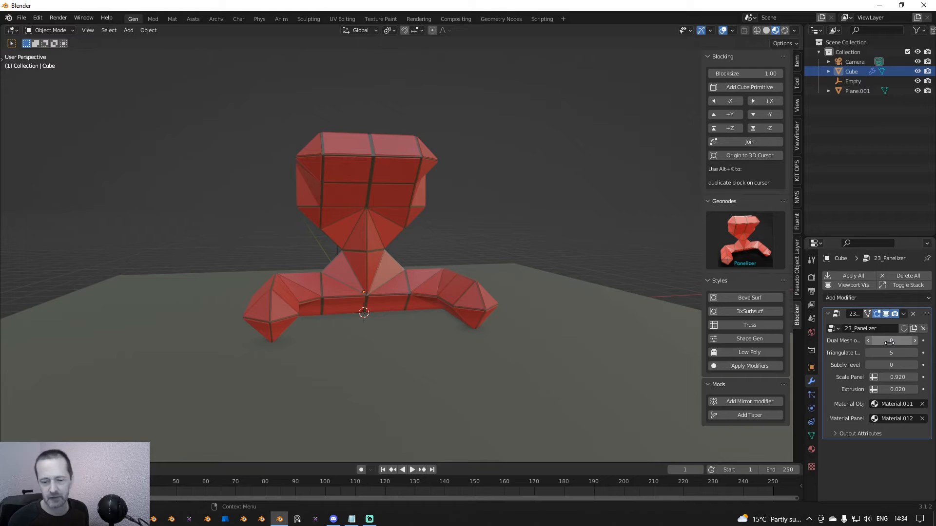
Delete the panelled block model and add a Gem mesh in its place
{"action": "left_click", "coordinate": [376, 177]}
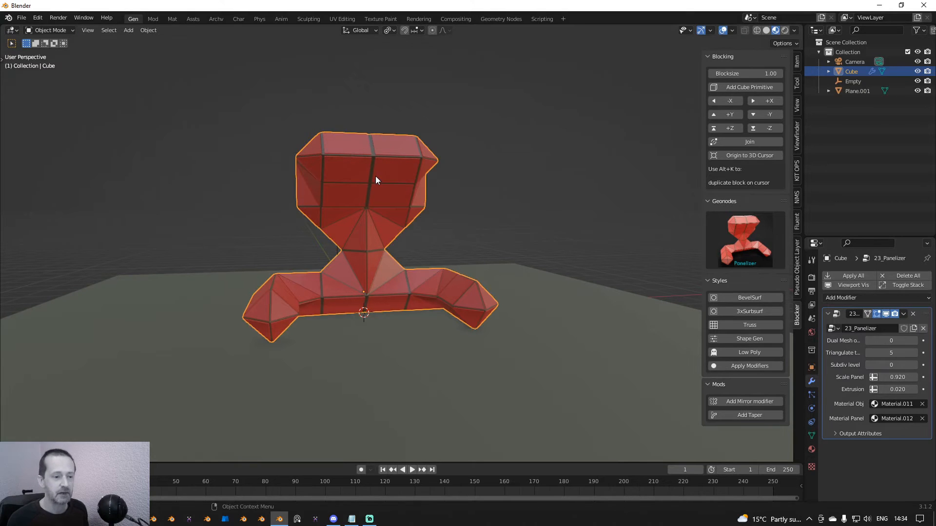
{"action": "key", "text": "Delete"}
{"action": "middle_click_drag", "start_coordinate": [376, 177], "coordinate": [402, 219]}
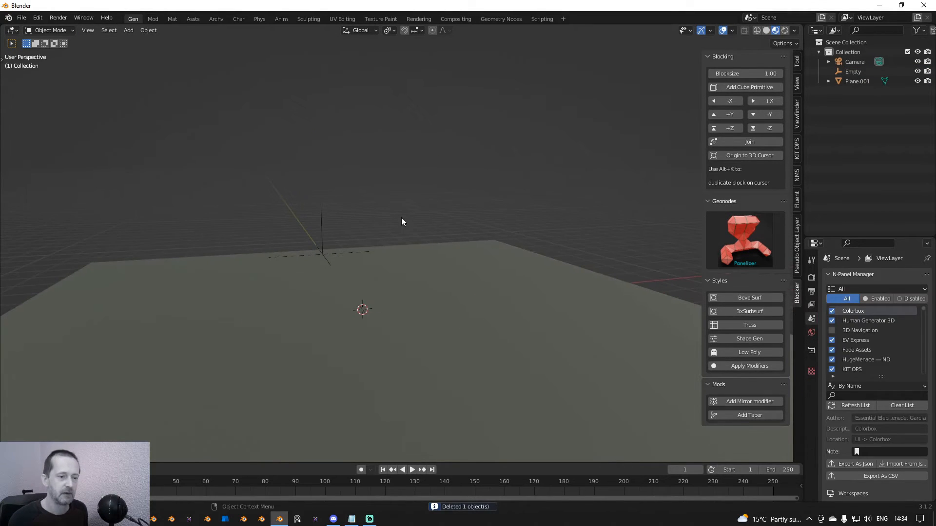
{"action": "key", "text": "shift+a"}
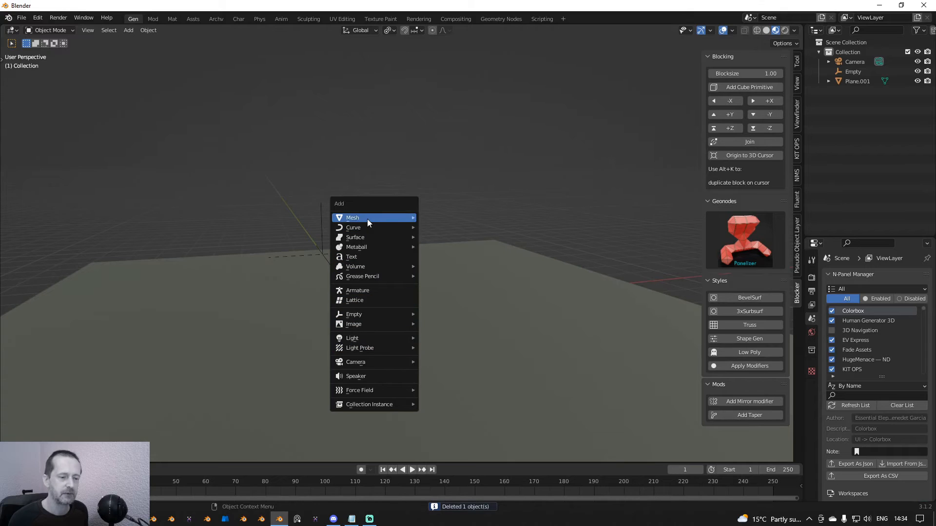
{"action": "mouse_move", "coordinate": [367, 219]}
{"action": "mouse_move", "coordinate": [438, 381]}
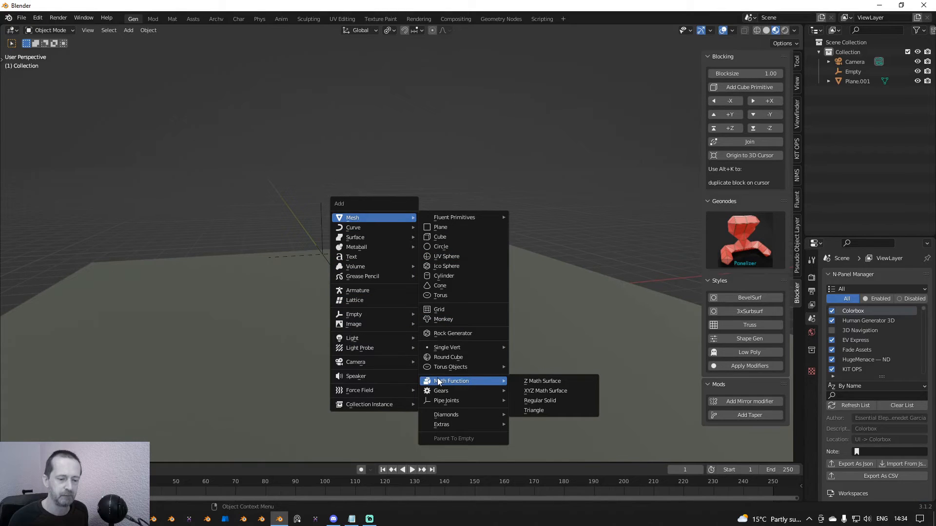
{"action": "mouse_move", "coordinate": [450, 417]}
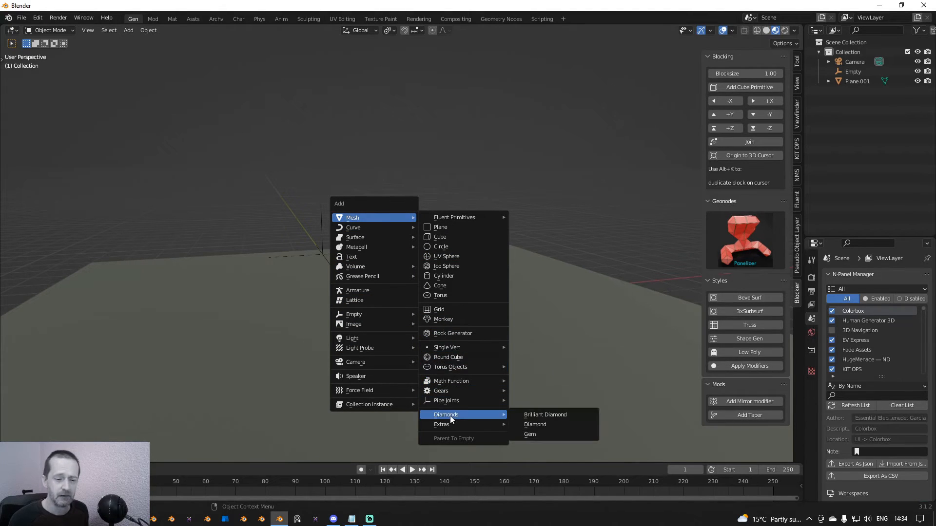
{"action": "left_click", "coordinate": [540, 435]}
Raise the gem along Z, scale it up and apply its transform
{"action": "key", "text": "g"}
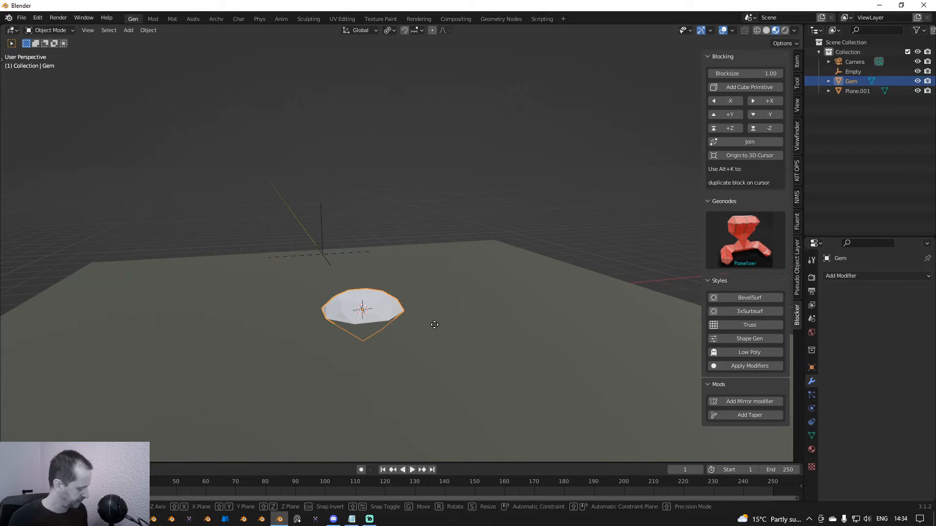
{"action": "key", "text": "z"}
{"action": "left_click", "coordinate": [440, 261]}
{"action": "key", "text": "s"}
{"action": "left_click", "coordinate": [544, 340]}
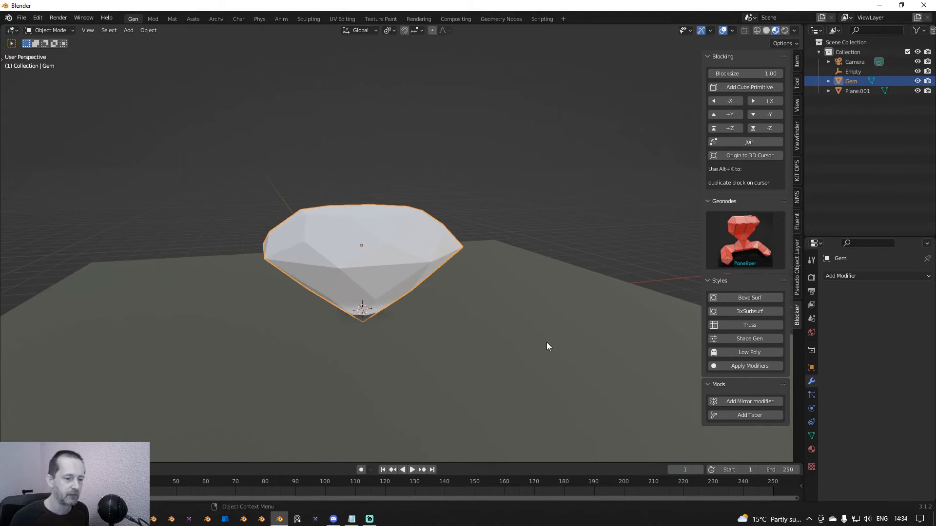
{"action": "key", "text": "ctrl+a"}
{"action": "left_click", "coordinate": [522, 328]}
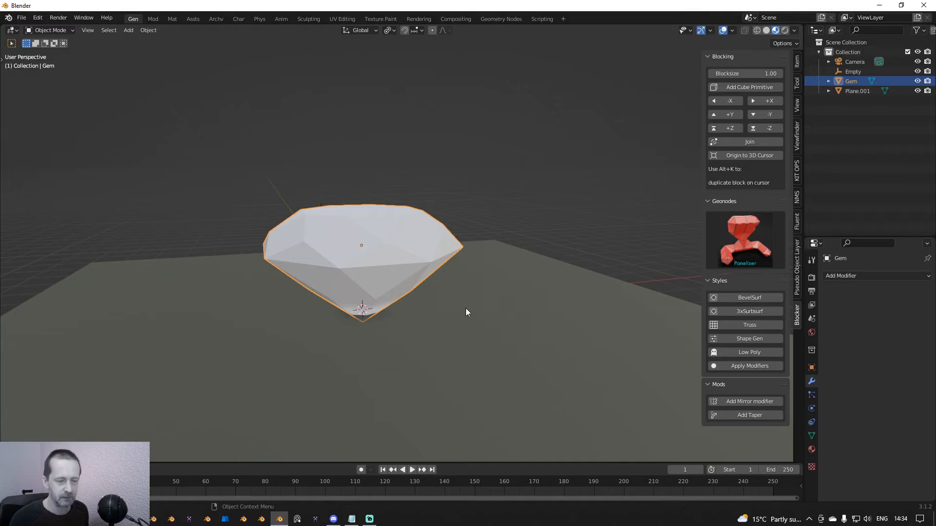
Assign the existing Surface_red material to the gem
{"action": "middle_click_drag", "start_coordinate": [466, 308], "coordinate": [420, 282]}
{"action": "left_click", "coordinate": [401, 253]}
{"action": "left_click", "coordinate": [442, 264]}
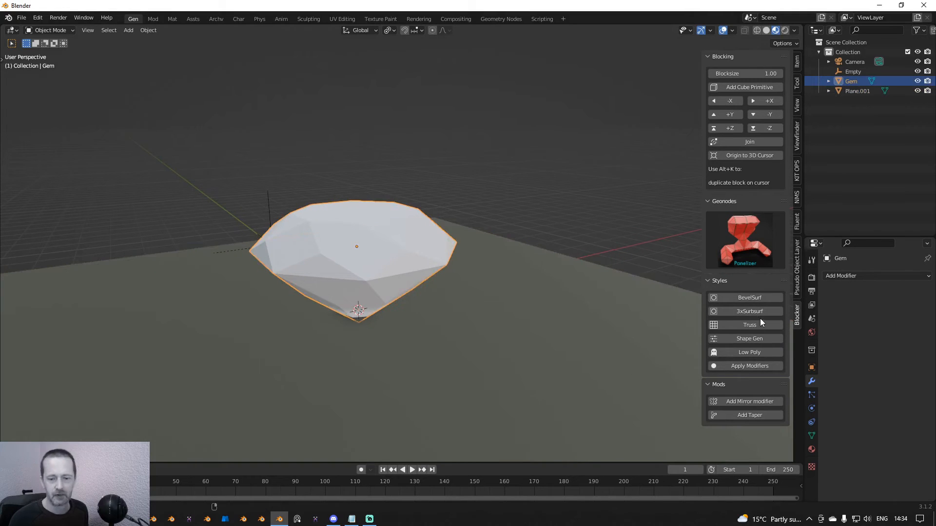
{"action": "left_click", "coordinate": [812, 450]}
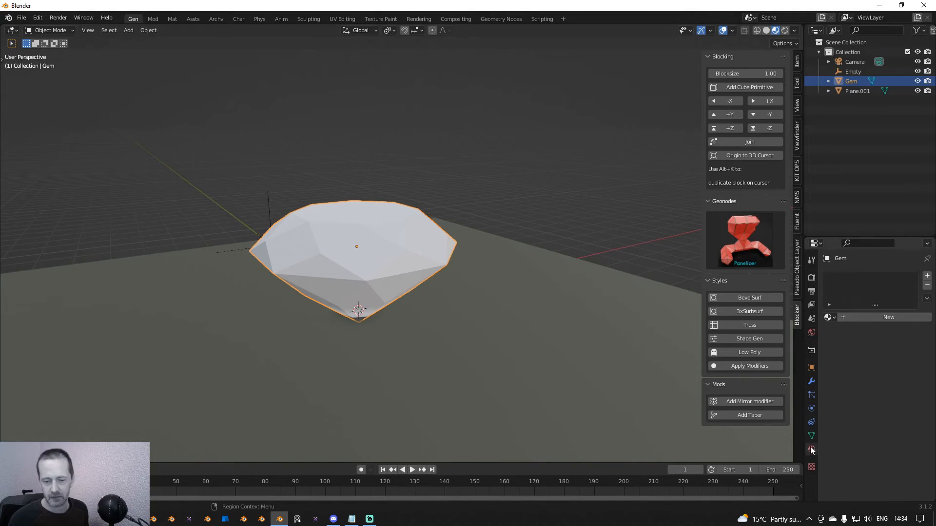
{"action": "left_click", "coordinate": [825, 317]}
{"action": "left_click", "coordinate": [767, 370]}
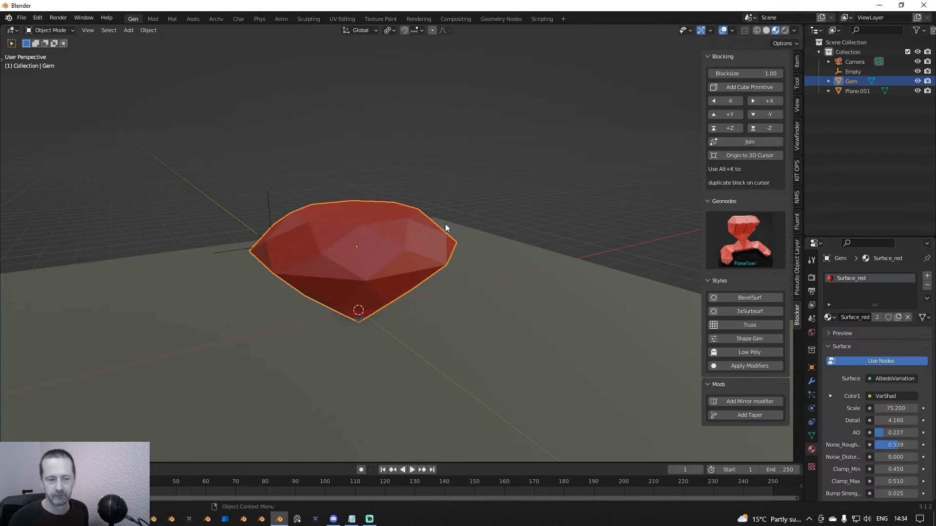
Apply the Panelizer geometry nodes preset to the red gem
{"action": "left_click", "coordinate": [752, 243]}
{"action": "left_click", "coordinate": [644, 409]}
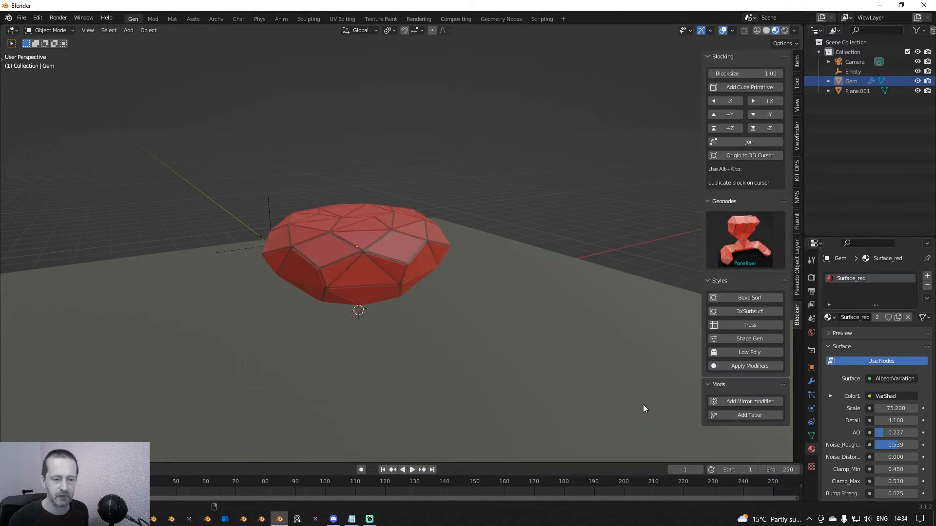
{"action": "middle_click_drag", "start_coordinate": [358, 259], "coordinate": [361, 264]}
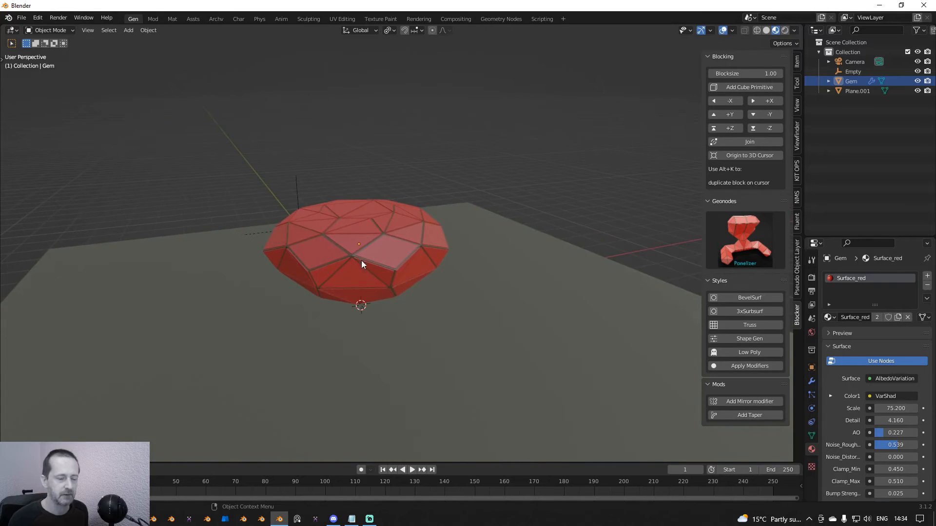
Raise the panelled gem along Z so that it floats above the ground plane
{"action": "left_click", "coordinate": [365, 229]}
{"action": "key", "text": "g"}
{"action": "key", "text": "z"}
{"action": "left_click", "coordinate": [476, 255]}
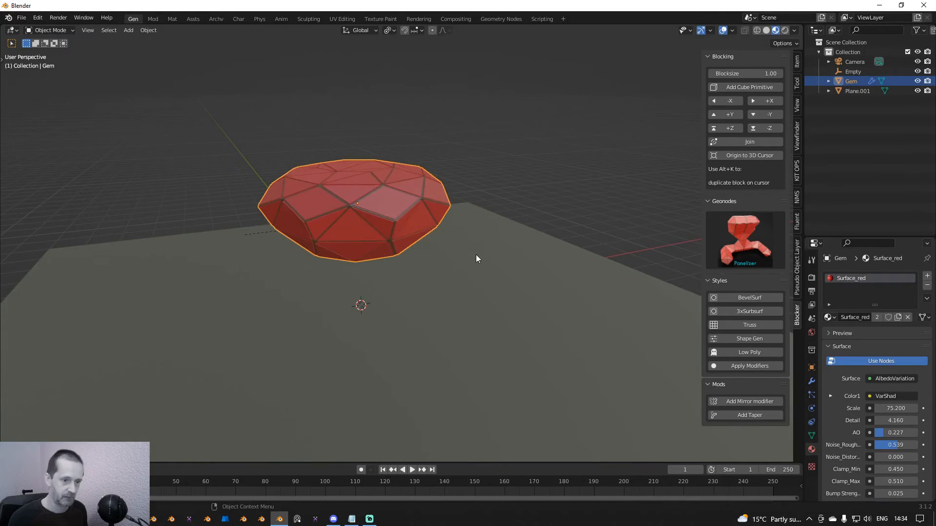
{"action": "middle_click_drag", "start_coordinate": [476, 254], "coordinate": [478, 286]}
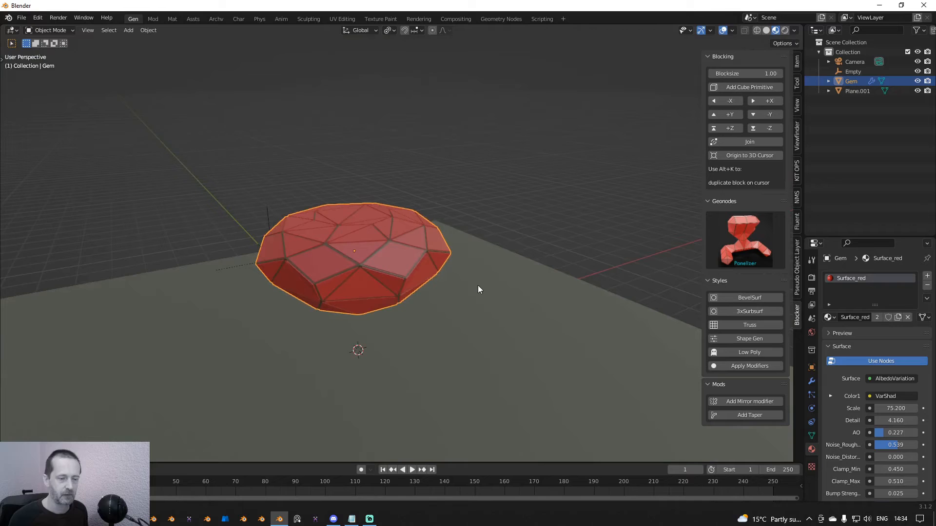
Set the Dual Mesh option to 1 and the Triangulate value to 4 in the gem's Panelizer modifier
{"action": "left_click", "coordinate": [812, 378]}
{"action": "left_click_drag", "start_coordinate": [892, 340], "coordinate": [908, 340]}
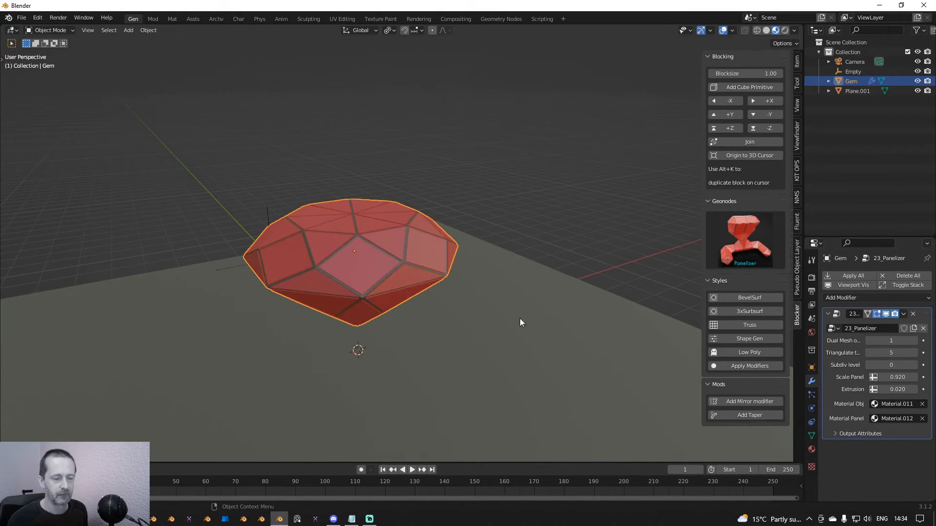
{"action": "middle_click_drag", "start_coordinate": [519, 320], "coordinate": [454, 300]}
{"action": "left_click_drag", "start_coordinate": [895, 353], "coordinate": [893, 353]}
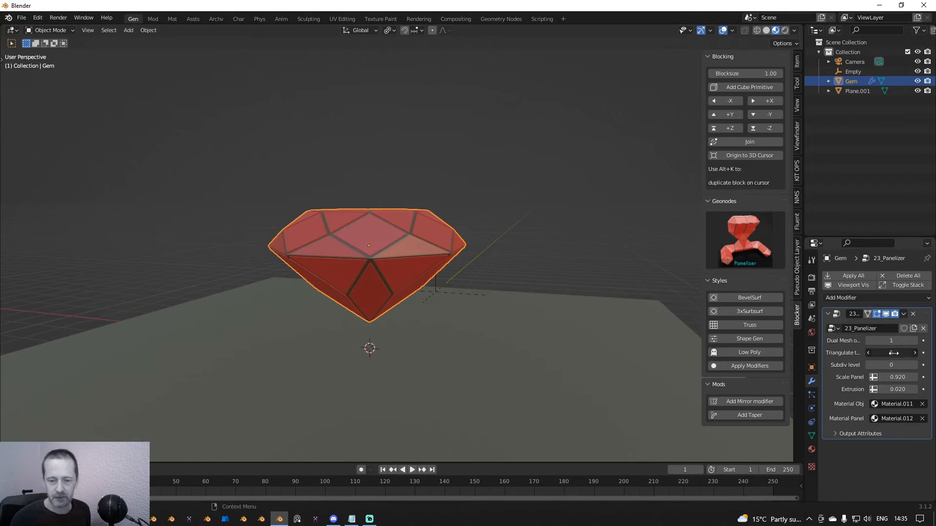
{"action": "middle_click_drag", "start_coordinate": [342, 237], "coordinate": [410, 272]}
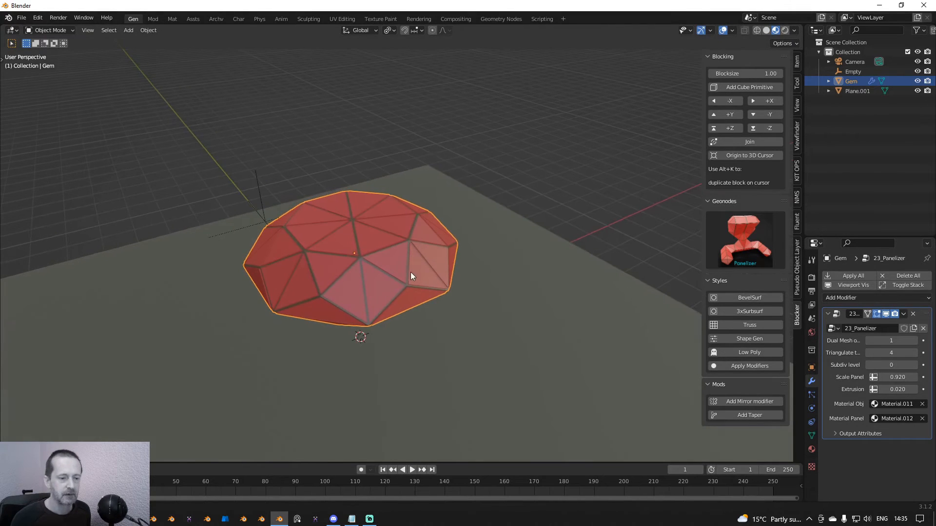
{"action": "left_click_drag", "start_coordinate": [876, 351], "coordinate": [886, 353]}
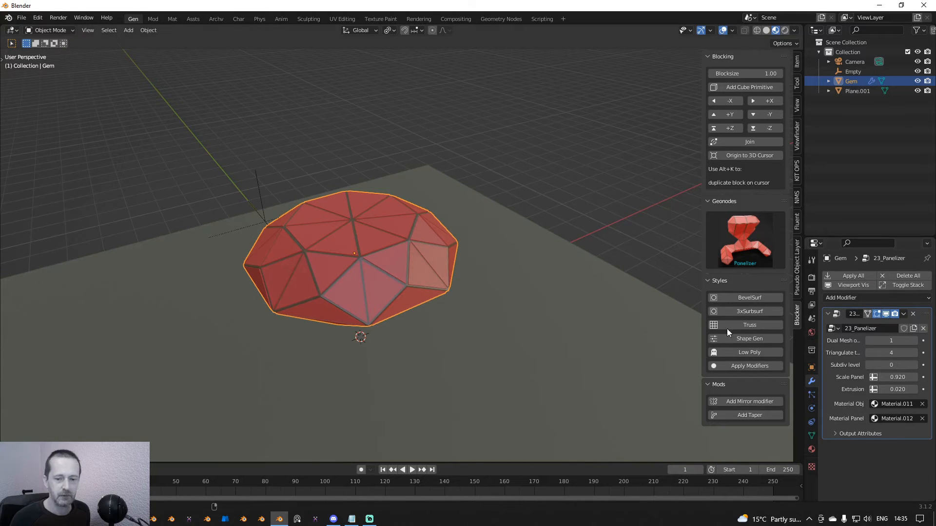
Set the gem's Panelizer Subdiv level to 1 and its Extrusion to 0.260
{"action": "middle_click_drag", "start_coordinate": [609, 312], "coordinate": [571, 288]}
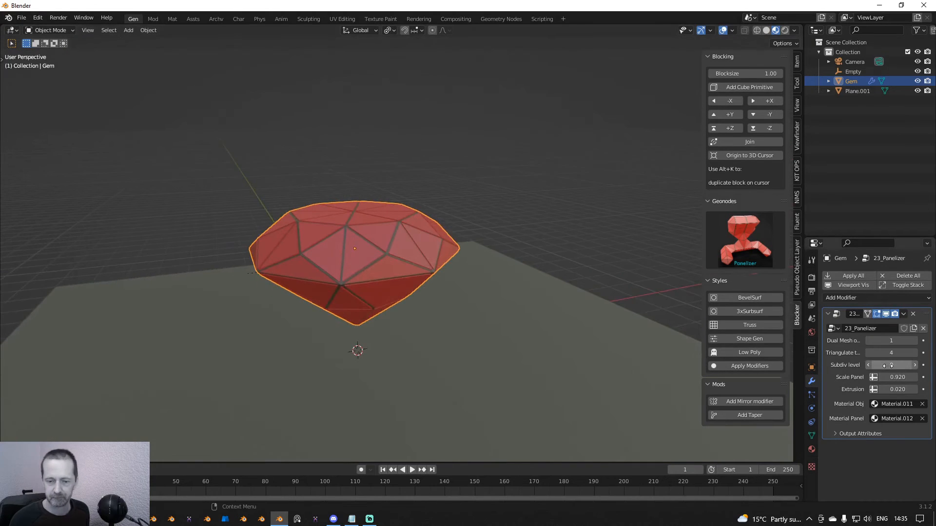
{"action": "left_click_drag", "start_coordinate": [887, 365], "coordinate": [895, 365]}
{"action": "middle_click_drag", "start_coordinate": [451, 239], "coordinate": [408, 264]}
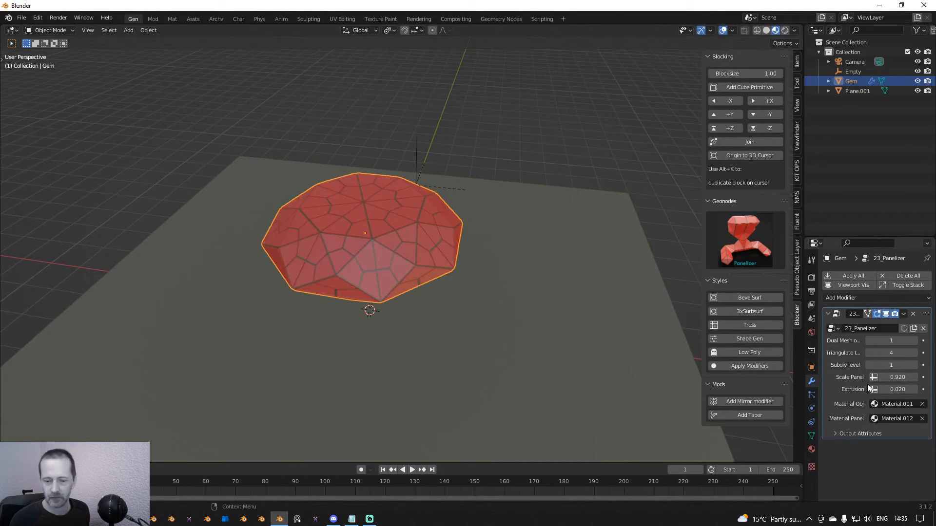
{"action": "left_click_drag", "start_coordinate": [891, 377], "coordinate": [909, 389]}
{"action": "mouse_move", "coordinate": [512, 297]}
{"action": "middle_mouse_down"}
{"action": "mouse_move", "coordinate": [537, 262]}
{"action": "mouse_move", "coordinate": [493, 280]}
{"action": "mouse_move", "coordinate": [503, 284]}
{"action": "middle_mouse_up"}
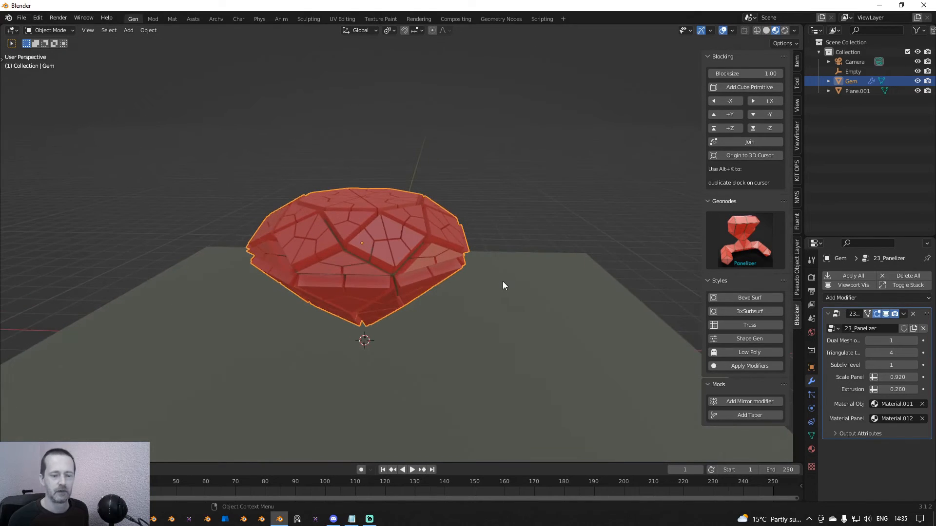
Start a new file without saving the changes to the gem scene
{"action": "key", "text": "ctrl+n"}
{"action": "left_click", "coordinate": [501, 279]}
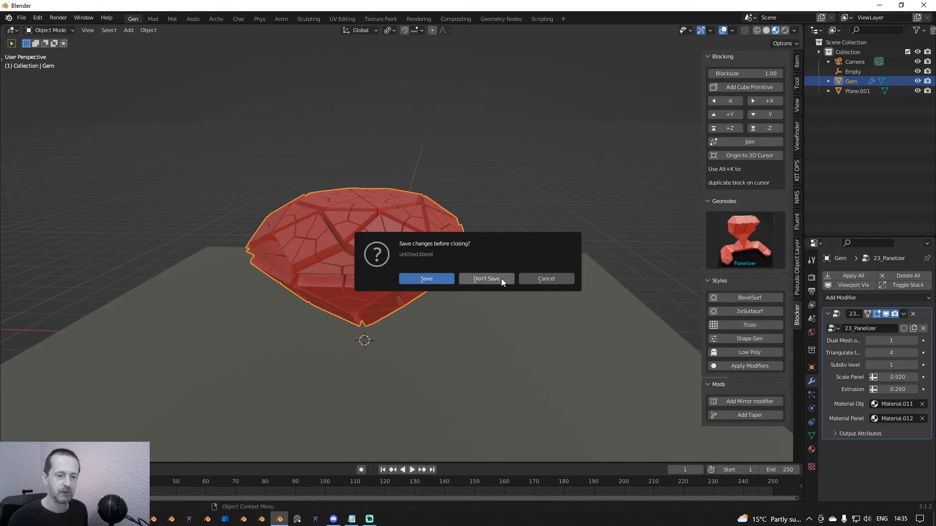
{"action": "left_click", "coordinate": [496, 273]}
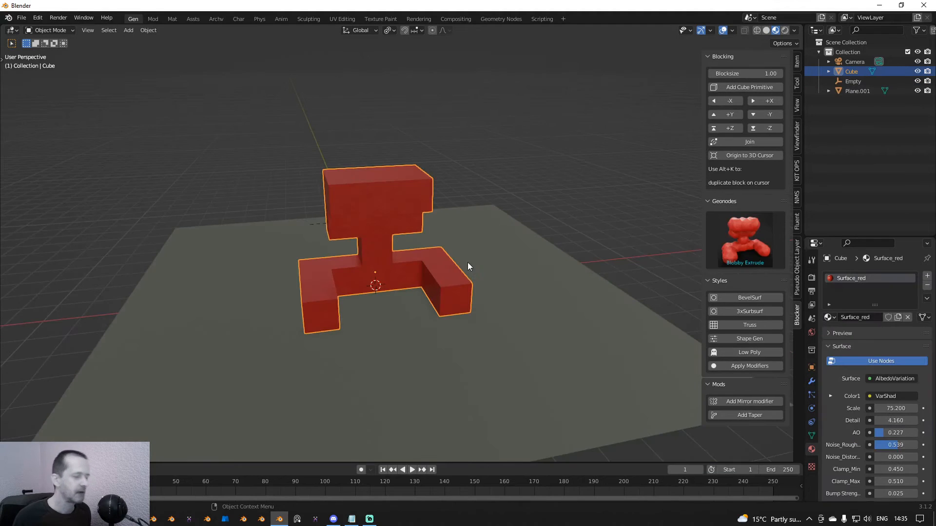
Delete the ground plane and the red block model from the scene
{"action": "scroll", "coordinate": [421, 252], "scroll_direction": "down", "scroll_amount": 3}
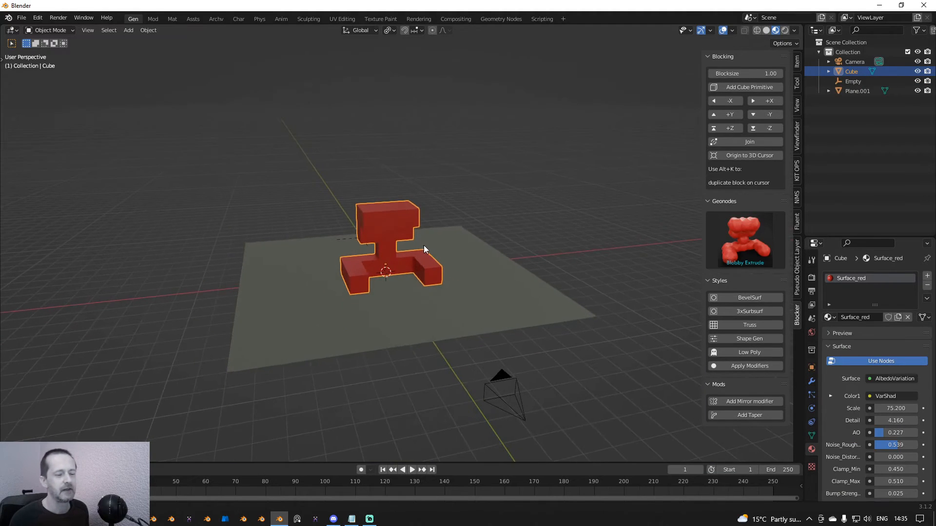
{"action": "left_click", "coordinate": [419, 312]}
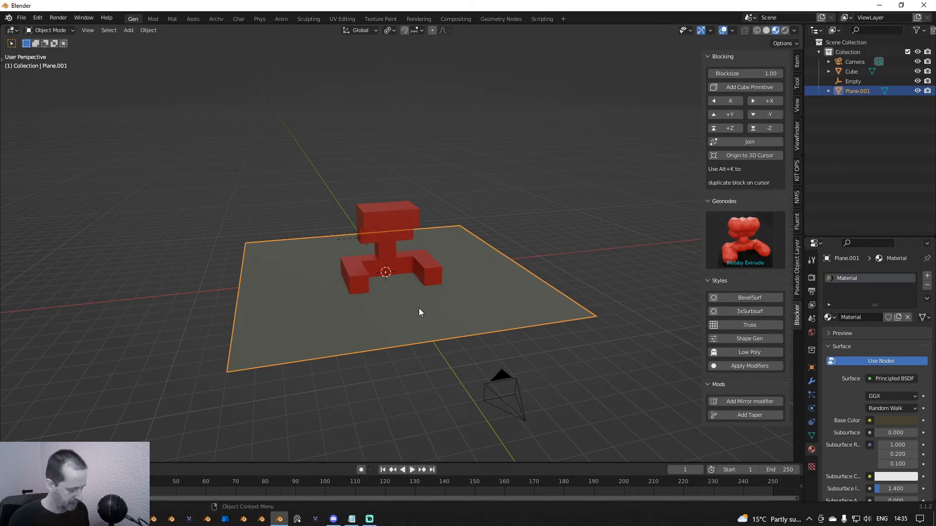
{"action": "key", "text": "Delete"}
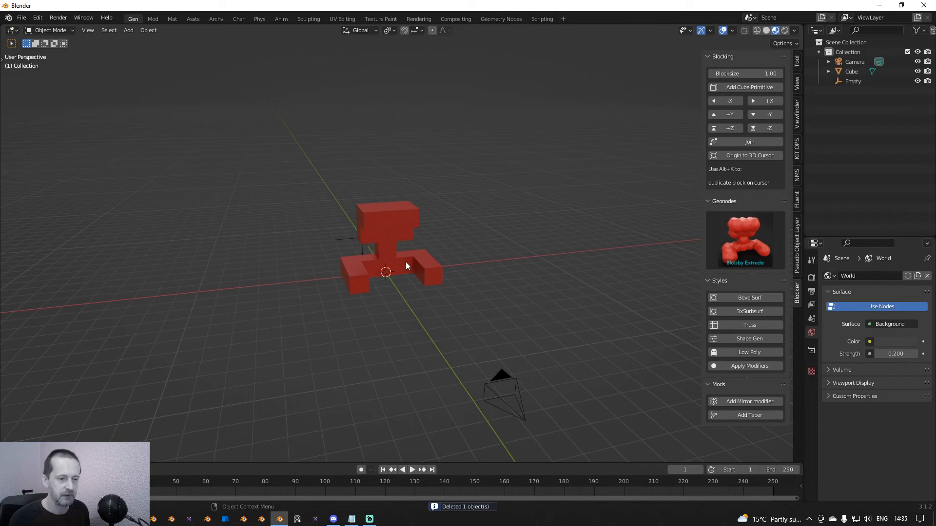
{"action": "left_click", "coordinate": [410, 225]}
{"action": "key", "text": "Delete"}
Add a Braid Knot curve at the 3D cursor
{"action": "key", "text": "shift+a"}
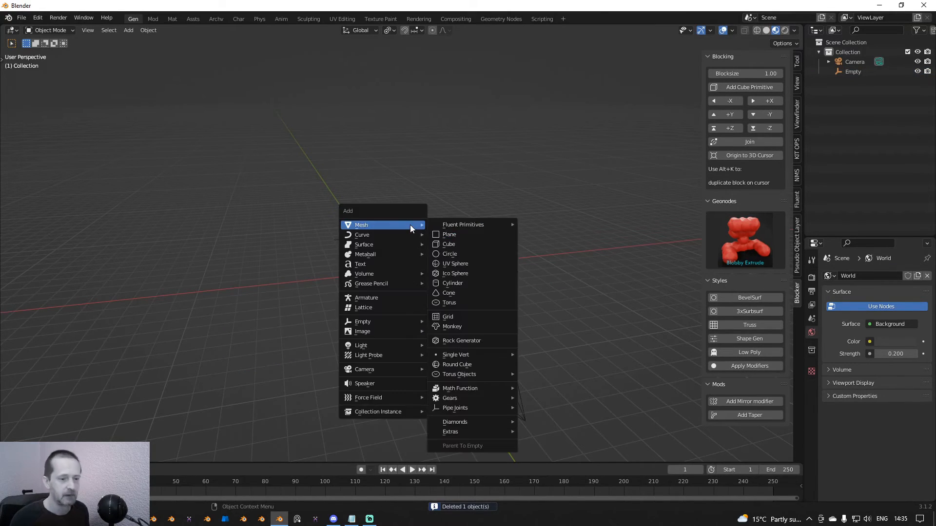
{"action": "mouse_move", "coordinate": [400, 235]}
{"action": "mouse_move", "coordinate": [459, 434]}
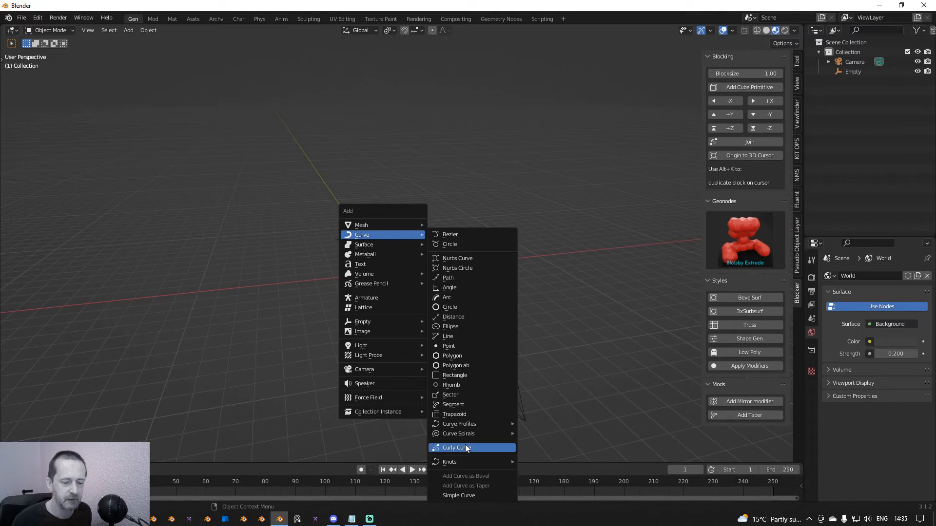
{"action": "mouse_move", "coordinate": [461, 464]}
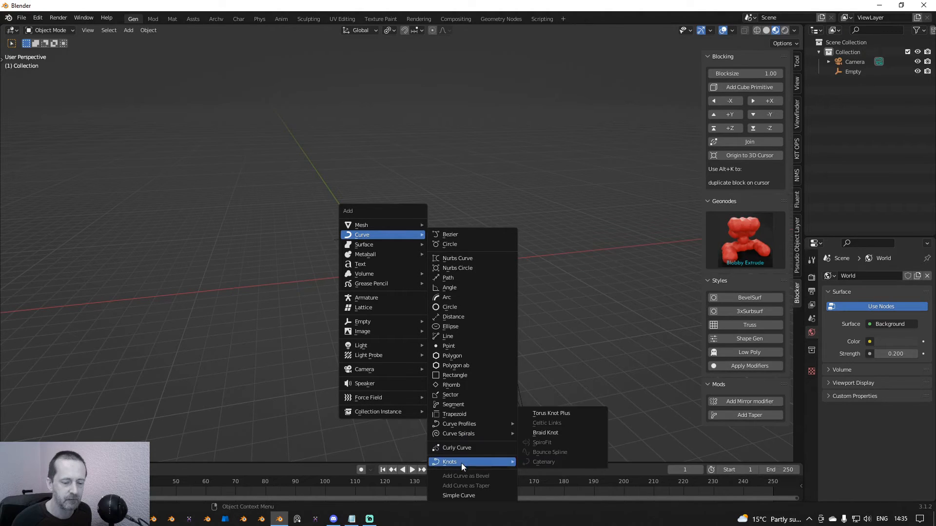
{"action": "left_click", "coordinate": [549, 434]}
{"action": "key", "text": "Tab"}
Set the new braid's radius to 1.00 and its width to 0.47
{"action": "middle_click_drag", "start_coordinate": [398, 366], "coordinate": [414, 333], "text": "shift"}
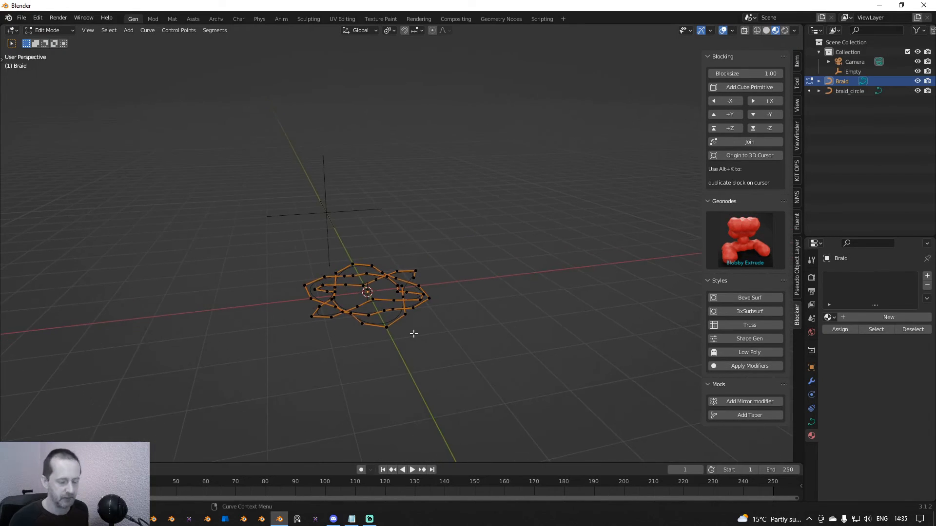
{"action": "key", "text": "KP_1"}
{"action": "scroll", "coordinate": [412, 339], "scroll_direction": "up", "scroll_amount": 2}
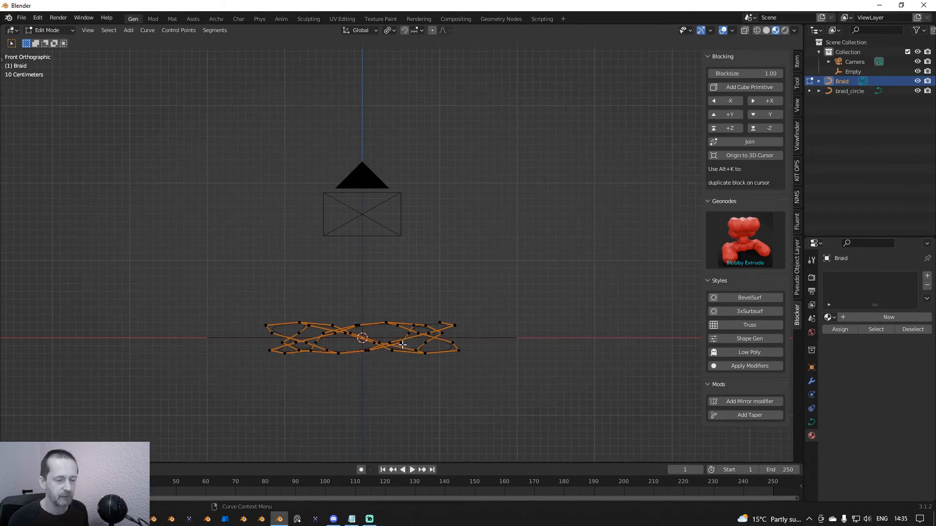
{"action": "middle_click_drag", "start_coordinate": [378, 352], "coordinate": [454, 294], "text": "shift"}
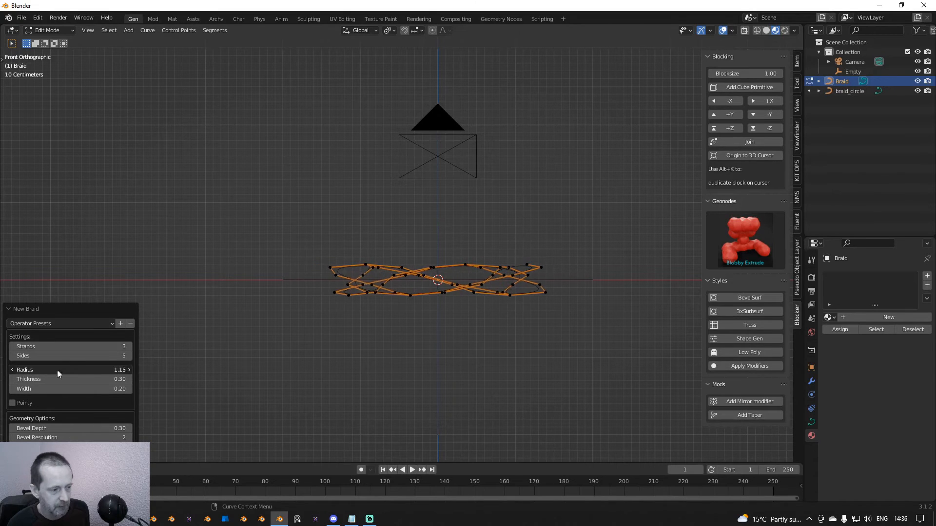
{"action": "mouse_move", "coordinate": [64, 379]}
{"action": "left_mouse_down"}
{"action": "mouse_move", "coordinate": [78, 378]}
{"action": "mouse_move", "coordinate": [57, 387]}
{"action": "left_mouse_up"}
{"action": "key", "text": "KP_7"}
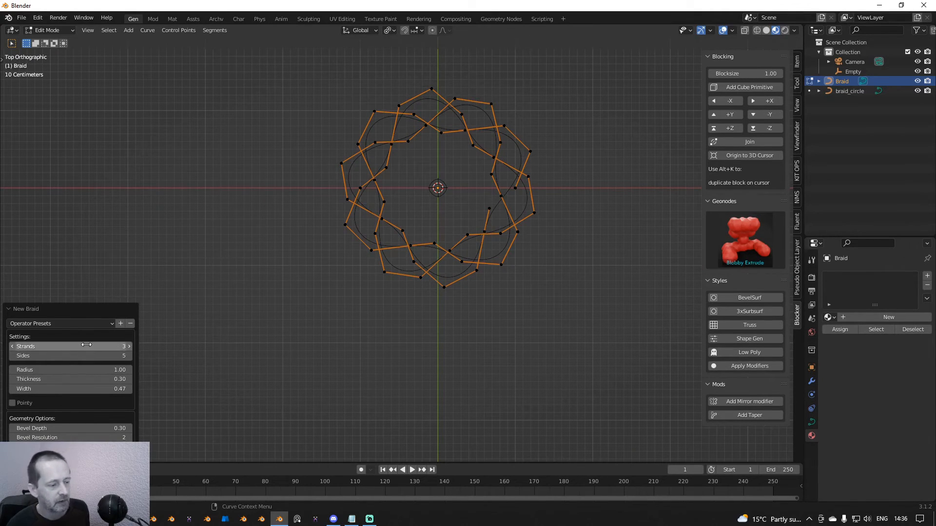
Set the braid to 3 strands and 3 sides, and return to Object Mode
{"action": "left_click_drag", "start_coordinate": [85, 360], "coordinate": [59, 360]}
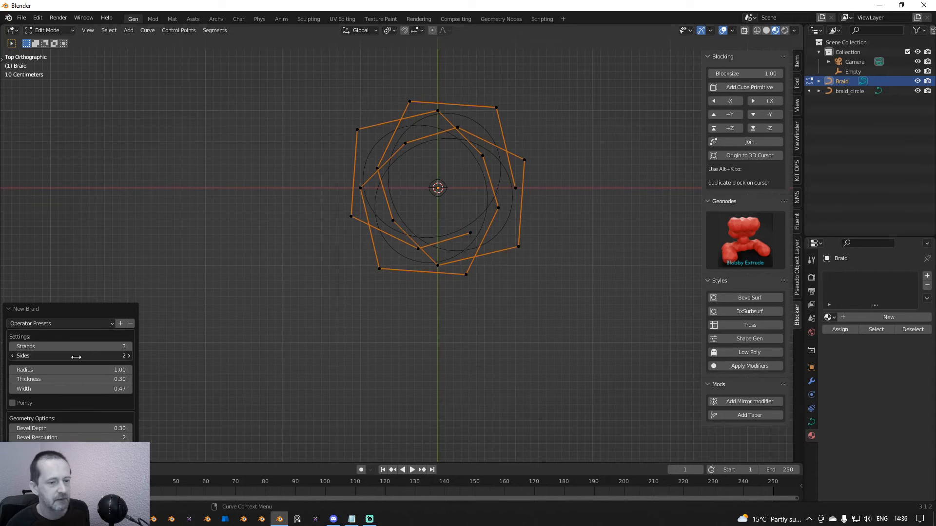
{"action": "left_click", "coordinate": [129, 356]}
{"action": "left_click_drag", "start_coordinate": [97, 347], "coordinate": [87, 347]}
{"action": "middle_click_drag", "start_coordinate": [315, 364], "coordinate": [385, 285]}
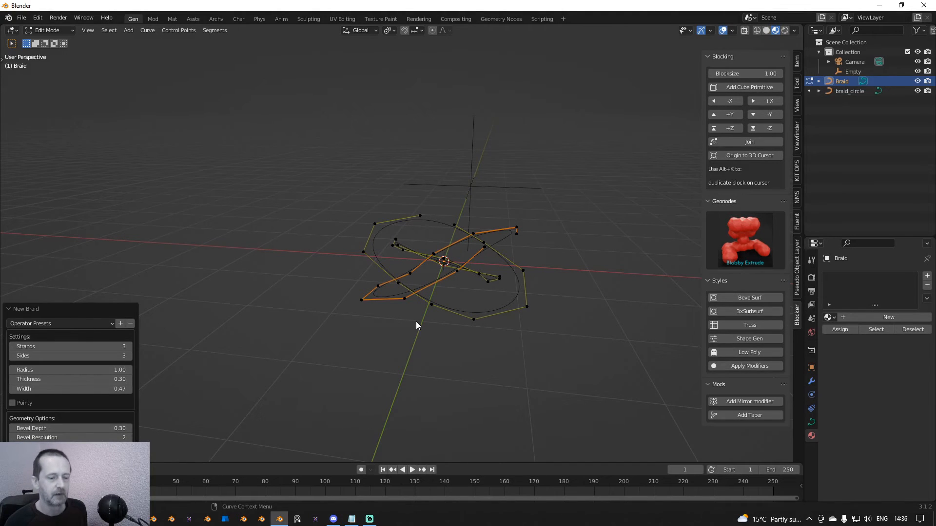
{"action": "key", "text": "Tab"}
Give the braid curve a round bevel with a depth of 0.127 m
{"action": "middle_click_drag", "start_coordinate": [437, 297], "coordinate": [691, 370]}
{"action": "left_click", "coordinate": [812, 423]}
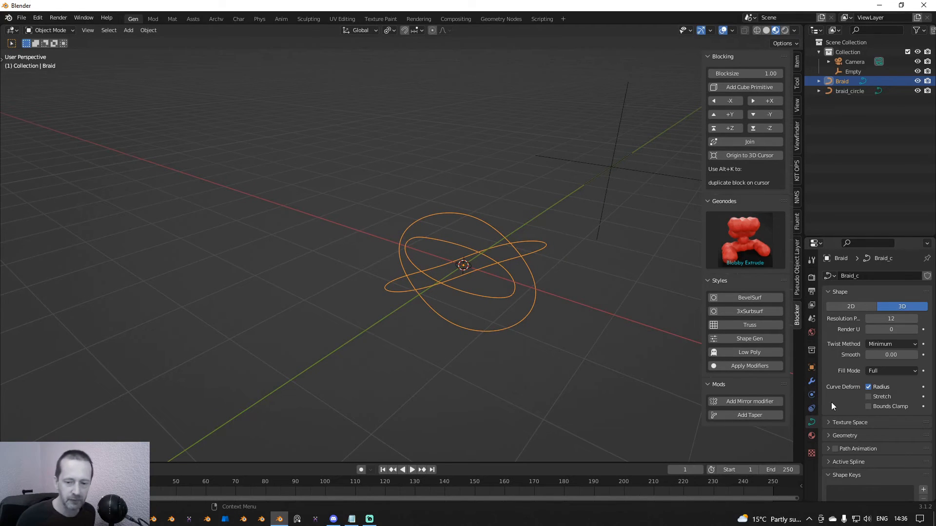
{"action": "left_click", "coordinate": [831, 434]}
{"action": "scroll", "coordinate": [844, 426], "scroll_direction": "down", "scroll_amount": 1}
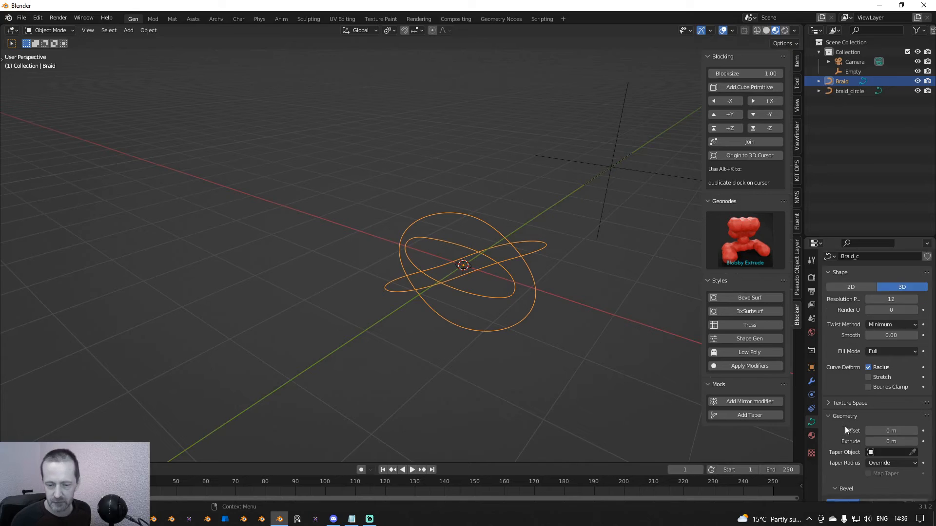
{"action": "scroll", "coordinate": [844, 426], "scroll_direction": "down", "scroll_amount": 3}
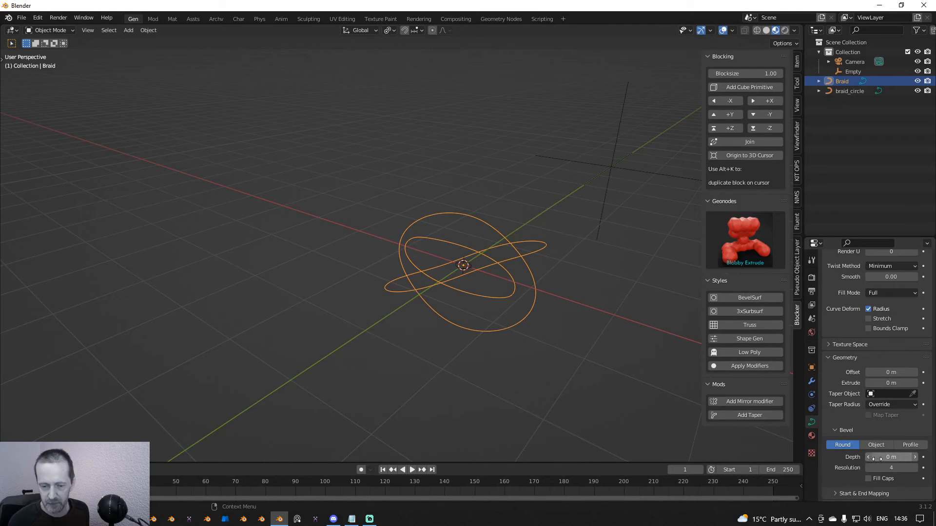
{"action": "left_click_drag", "start_coordinate": [890, 457], "coordinate": [921, 457]}
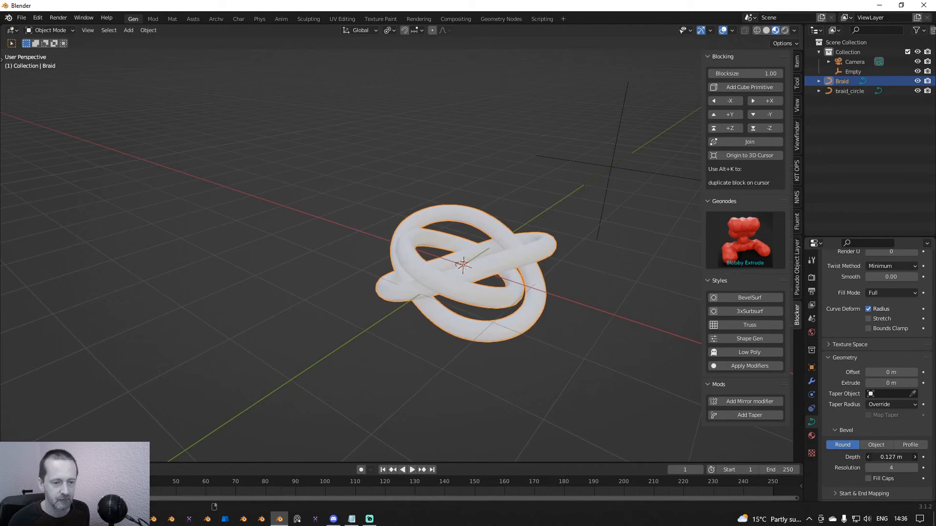
{"action": "middle_click_drag", "start_coordinate": [420, 244], "coordinate": [497, 239]}
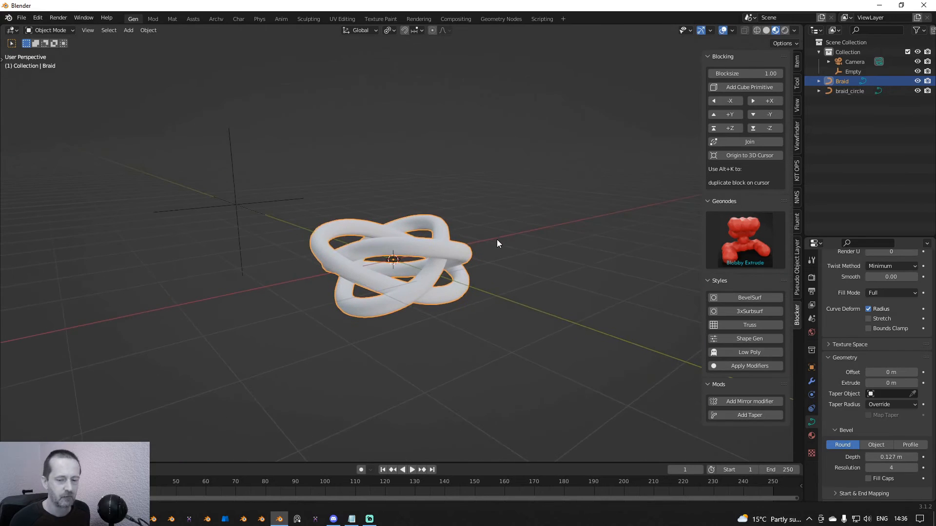
Turn on the wireframe overlay in the viewport to show the braid's mesh density
{"action": "left_click", "coordinate": [731, 31]}
{"action": "left_click", "coordinate": [673, 209]}
{"action": "scroll", "coordinate": [569, 241], "scroll_direction": "up", "scroll_amount": 3}
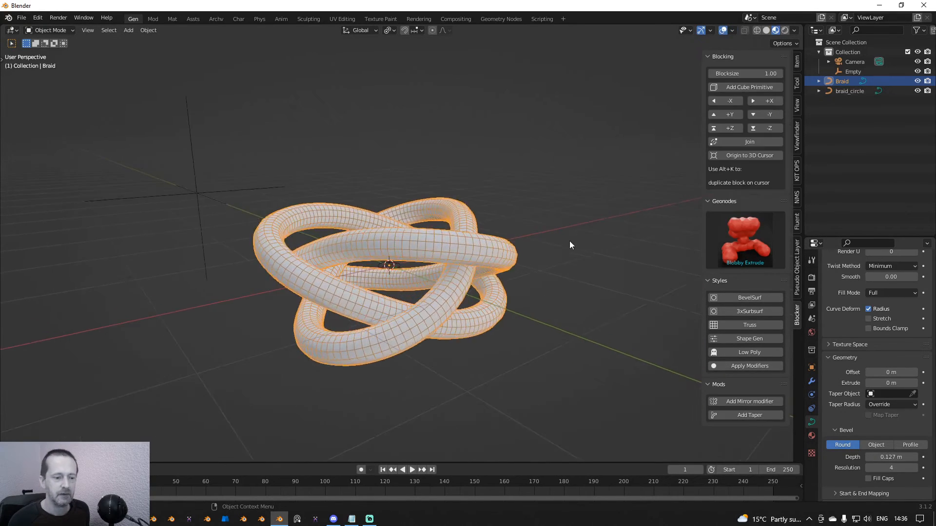
Reduce the braid curve's preview resolution to 4
{"action": "middle_click_drag", "start_coordinate": [570, 241], "coordinate": [440, 267]}
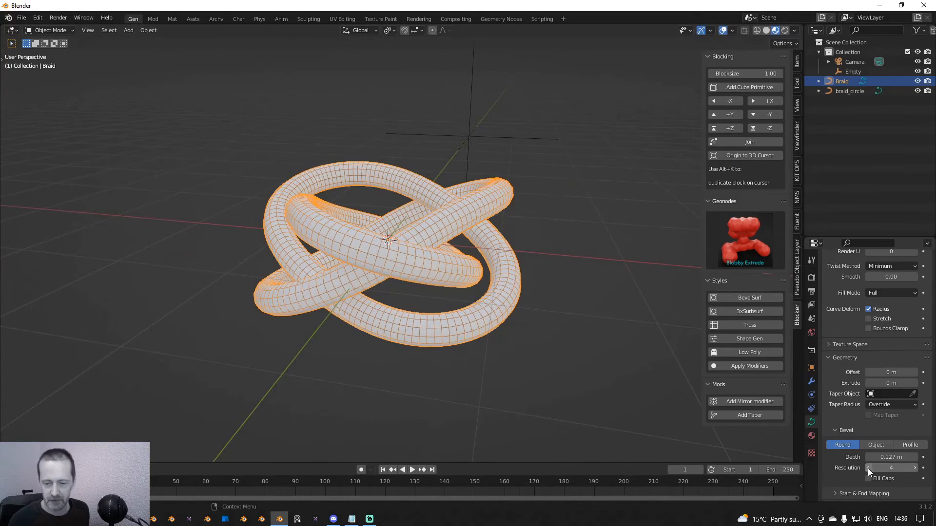
{"action": "scroll", "coordinate": [890, 432], "scroll_direction": "up", "scroll_amount": 1}
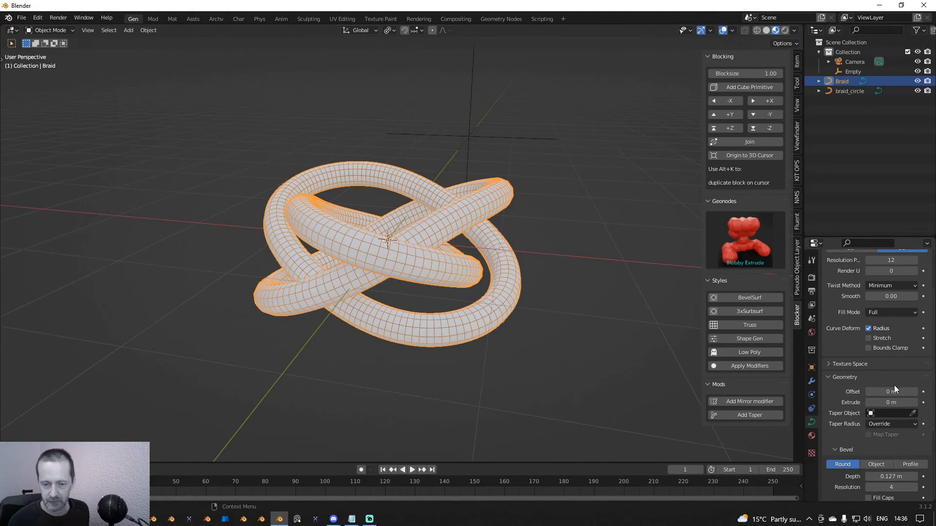
{"action": "scroll", "coordinate": [878, 370], "scroll_direction": "up", "scroll_amount": 2}
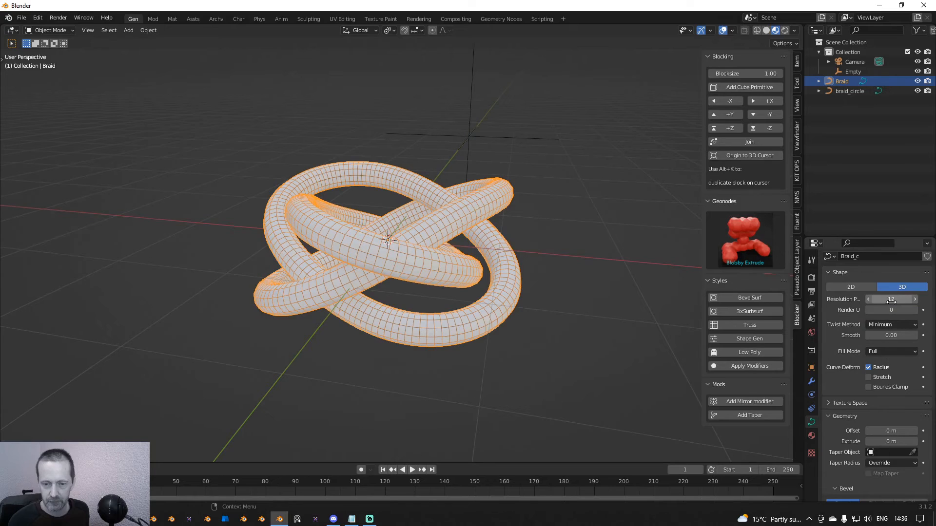
{"action": "left_click_drag", "start_coordinate": [891, 302], "coordinate": [870, 301]}
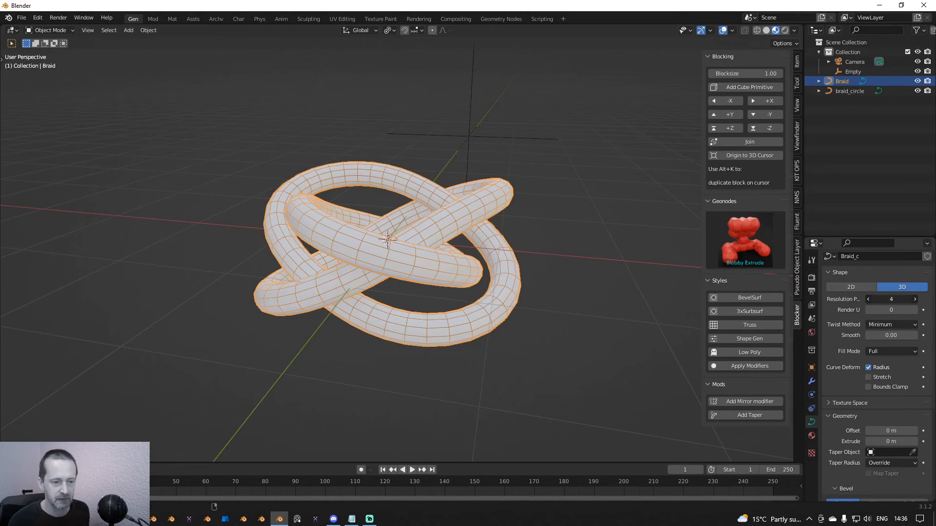
Reduce the braid curve's bevel resolution to 1
{"action": "scroll", "coordinate": [891, 373], "scroll_direction": "down", "scroll_amount": 6}
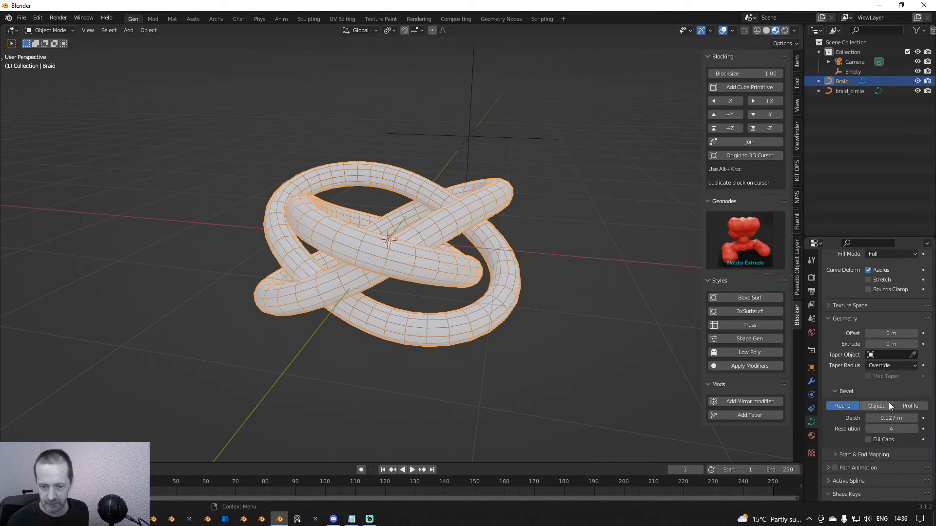
{"action": "left_click_drag", "start_coordinate": [891, 390], "coordinate": [877, 390]}
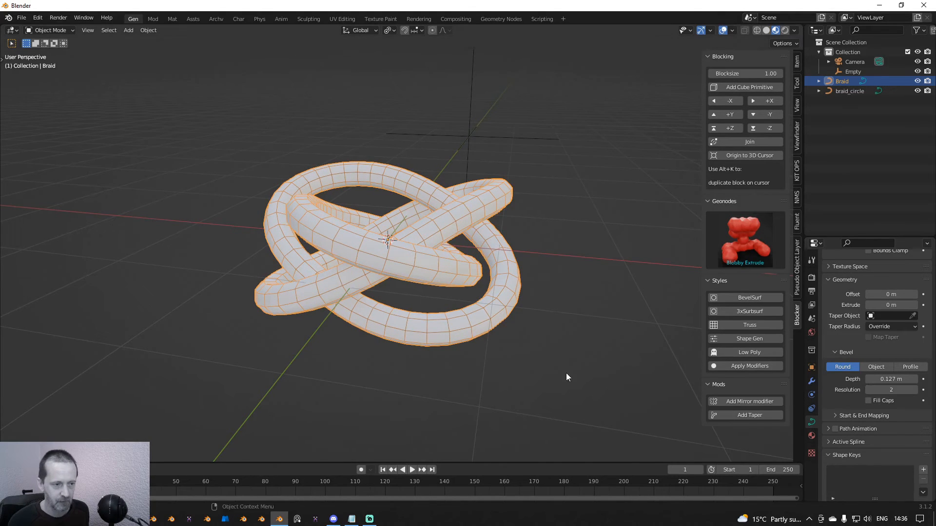
{"action": "middle_click_drag", "start_coordinate": [566, 374], "coordinate": [443, 344]}
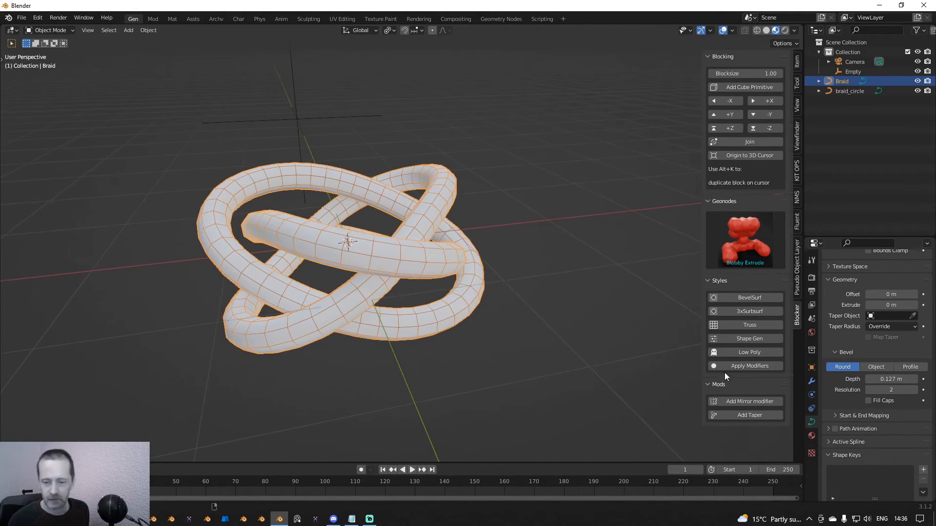
{"action": "left_click", "coordinate": [868, 390]}
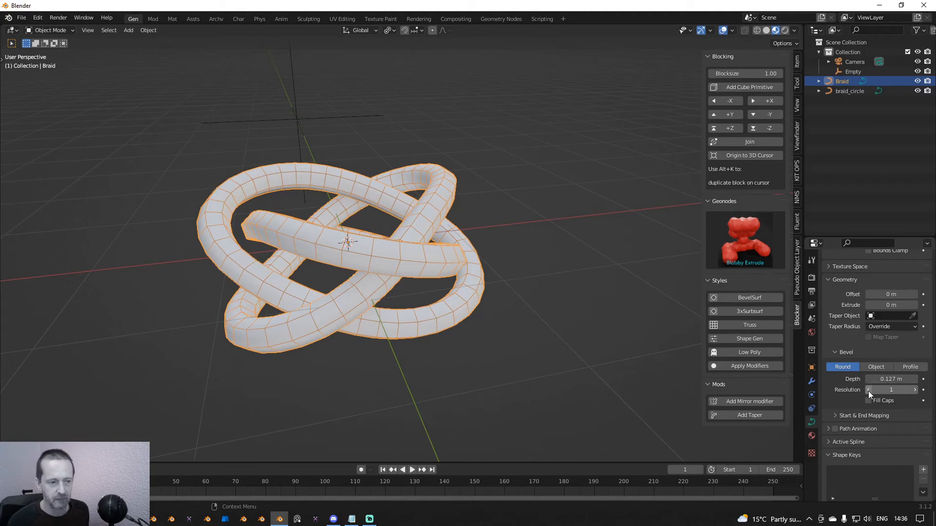
{"action": "middle_click_drag", "start_coordinate": [635, 317], "coordinate": [606, 230]}
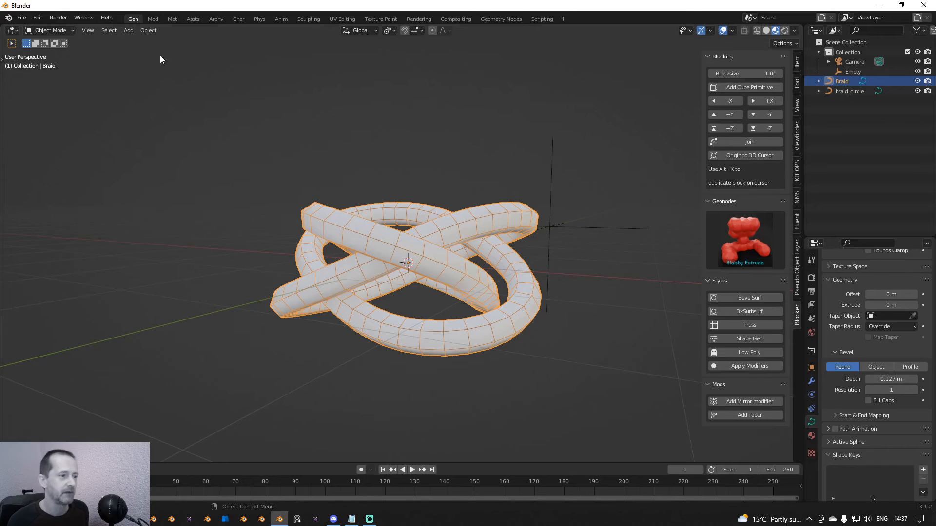
Convert the braid curve to a mesh object
{"action": "left_click", "coordinate": [146, 31]}
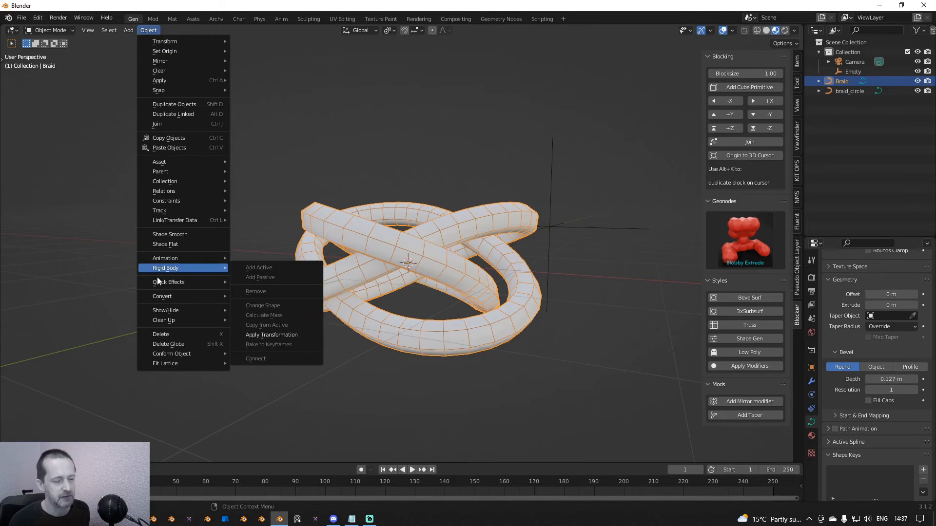
{"action": "mouse_move", "coordinate": [159, 296]}
{"action": "left_click", "coordinate": [288, 306]}
{"action": "middle_click_drag", "start_coordinate": [364, 300], "coordinate": [444, 300]}
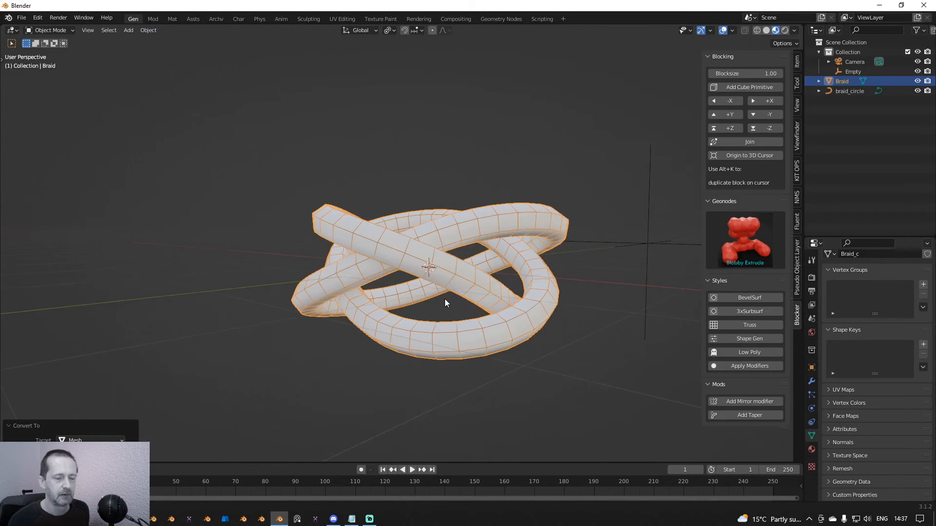
Apply the Extrude Holes geometry nodes preset to the braid mesh
{"action": "left_click", "coordinate": [745, 239]}
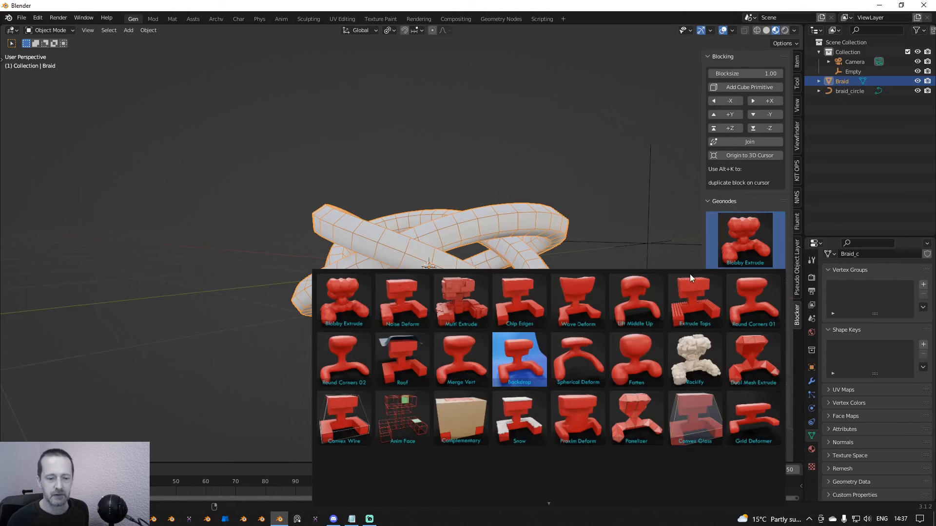
{"action": "scroll", "coordinate": [578, 419], "scroll_direction": "down", "scroll_amount": 1}
{"action": "scroll", "coordinate": [580, 416], "scroll_direction": "down", "scroll_amount": 5}
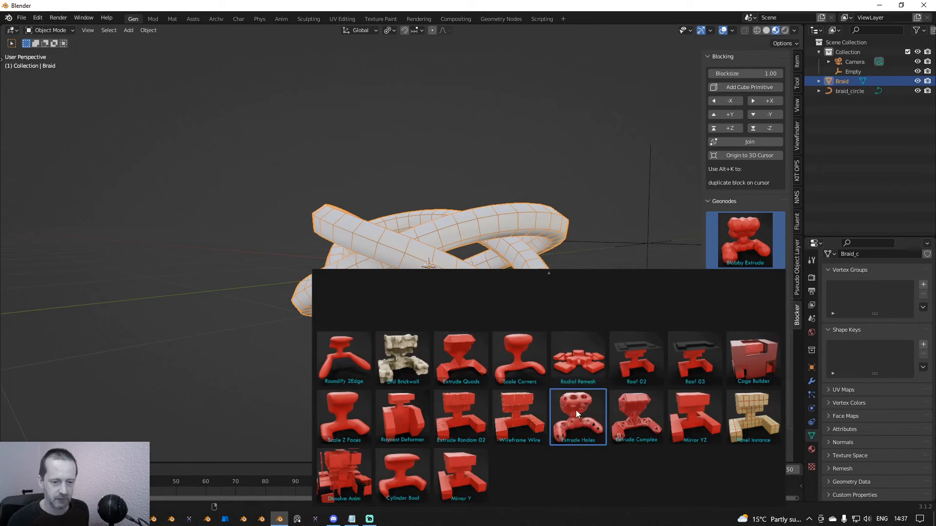
{"action": "left_click", "coordinate": [575, 411]}
{"action": "scroll", "coordinate": [411, 242], "scroll_direction": "up", "scroll_amount": 2}
{"action": "middle_click_drag", "start_coordinate": [411, 242], "coordinate": [579, 274]}
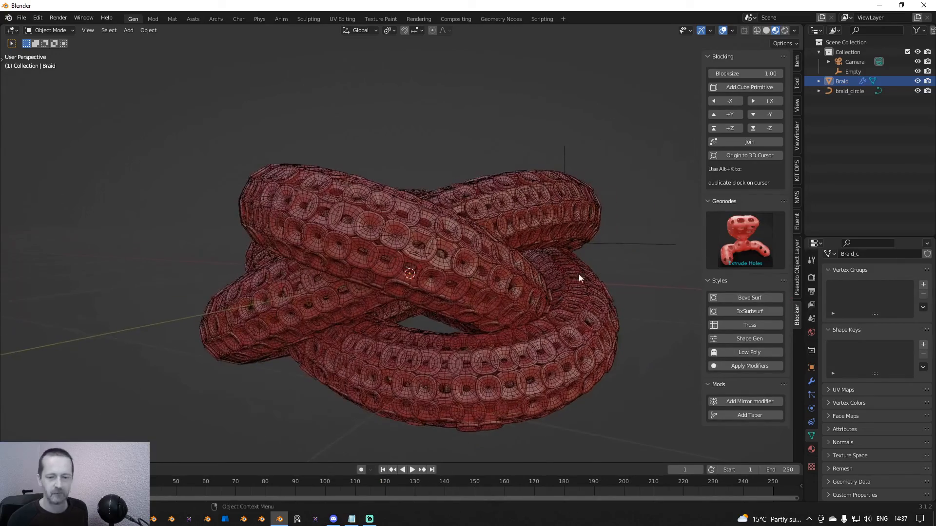
Set the Level to 0 in the braid's Extrude Holes modifier and inspect the holes up close
{"action": "left_click", "coordinate": [811, 380]}
{"action": "left_click", "coordinate": [870, 340]}
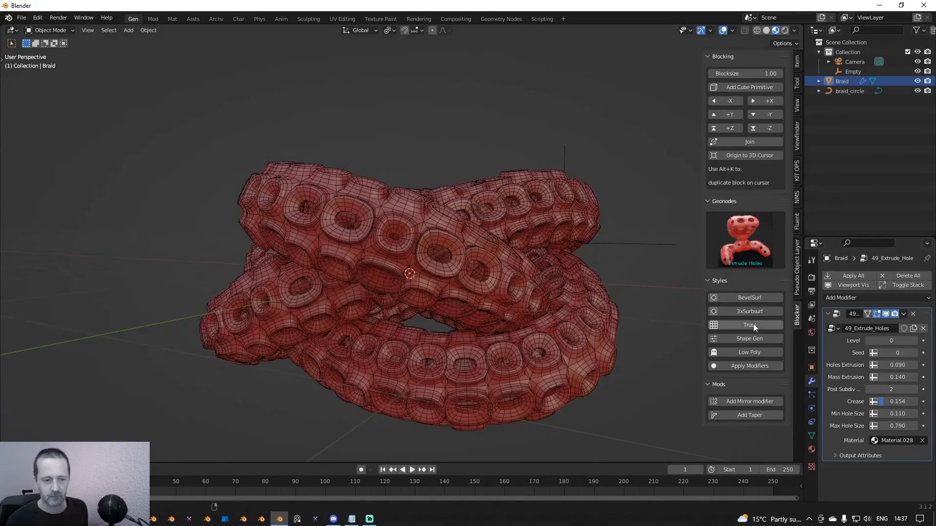
{"action": "middle_click_drag", "start_coordinate": [489, 257], "coordinate": [395, 271]}
{"action": "scroll", "coordinate": [451, 243], "scroll_direction": "up", "scroll_amount": 5}
{"action": "scroll", "coordinate": [449, 238], "scroll_direction": "down", "scroll_amount": 10}
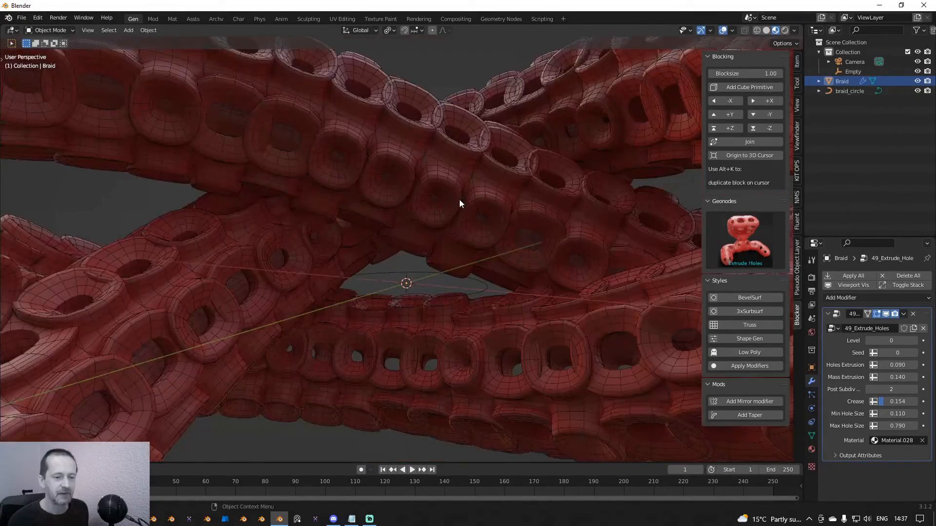
{"action": "middle_click_drag", "start_coordinate": [460, 204], "coordinate": [493, 188]}
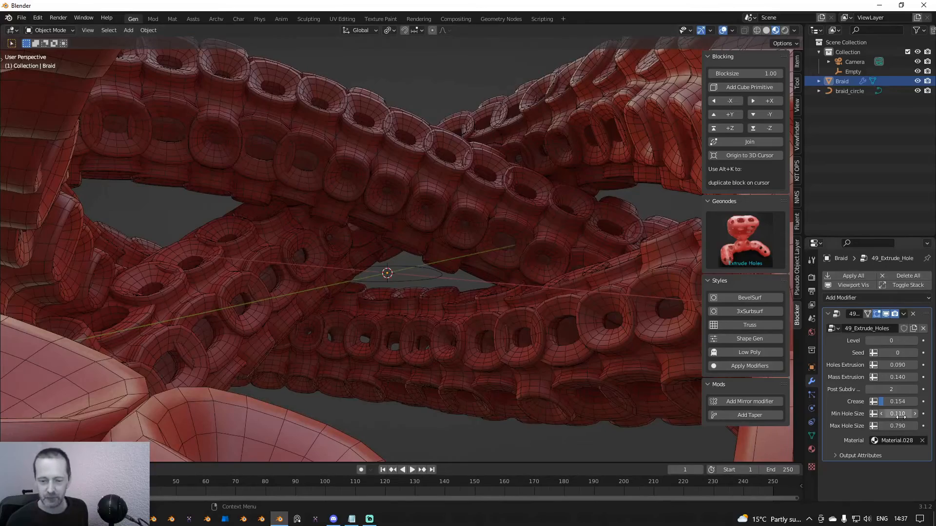
Set the braid's Max Hole Size to 0.292, Min Hole Size to -0.202, Mass Extrusion to 0.096 and Holes Extrusion to 0.038
{"action": "left_click_drag", "start_coordinate": [905, 425], "coordinate": [902, 426]}
{"action": "left_click_drag", "start_coordinate": [897, 425], "coordinate": [873, 426]}
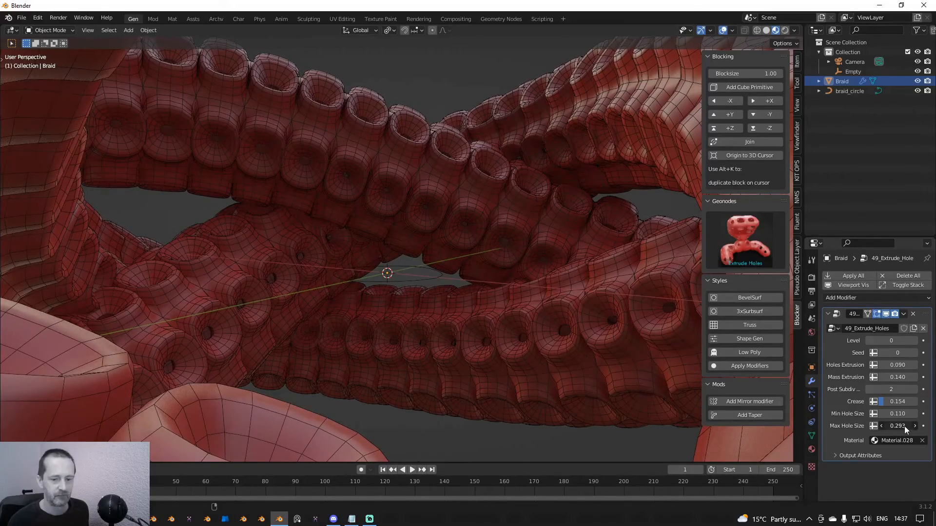
{"action": "left_click_drag", "start_coordinate": [895, 414], "coordinate": [871, 414]}
{"action": "left_click_drag", "start_coordinate": [896, 377], "coordinate": [894, 377]}
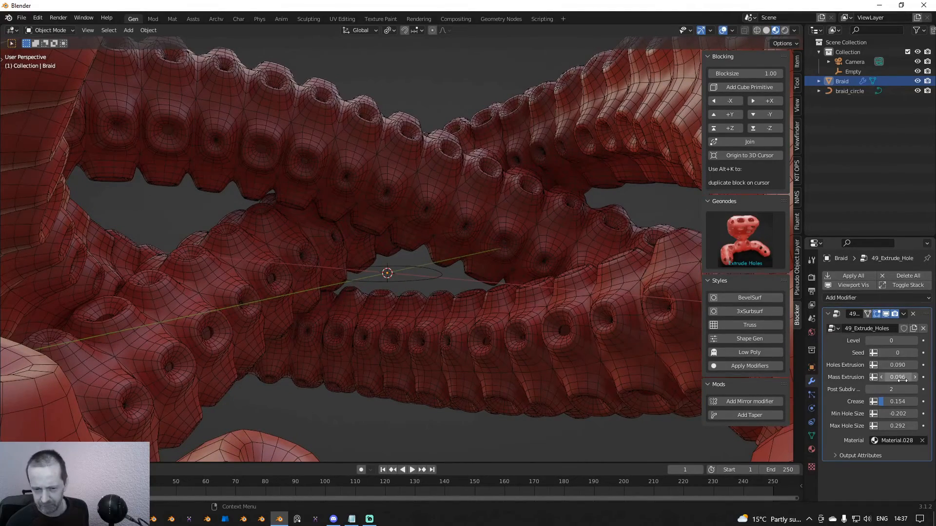
{"action": "left_click_drag", "start_coordinate": [907, 370], "coordinate": [891, 370]}
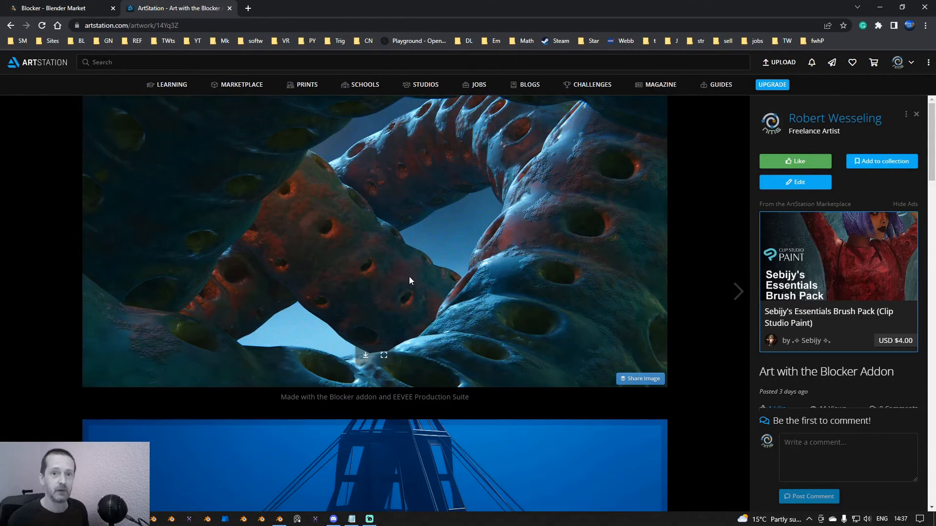
In the browser, look through the renders of the ArtStation post "Art with the Blocker Addon", then return to Blender
{"action": "scroll", "coordinate": [479, 180], "scroll_direction": "down", "scroll_amount": 5}
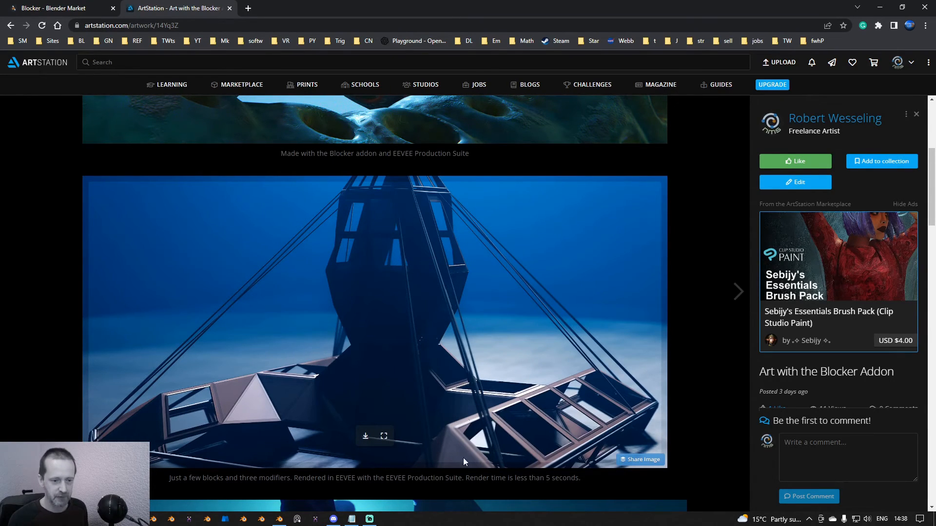
{"action": "scroll", "coordinate": [455, 330], "scroll_direction": "down", "scroll_amount": 10}
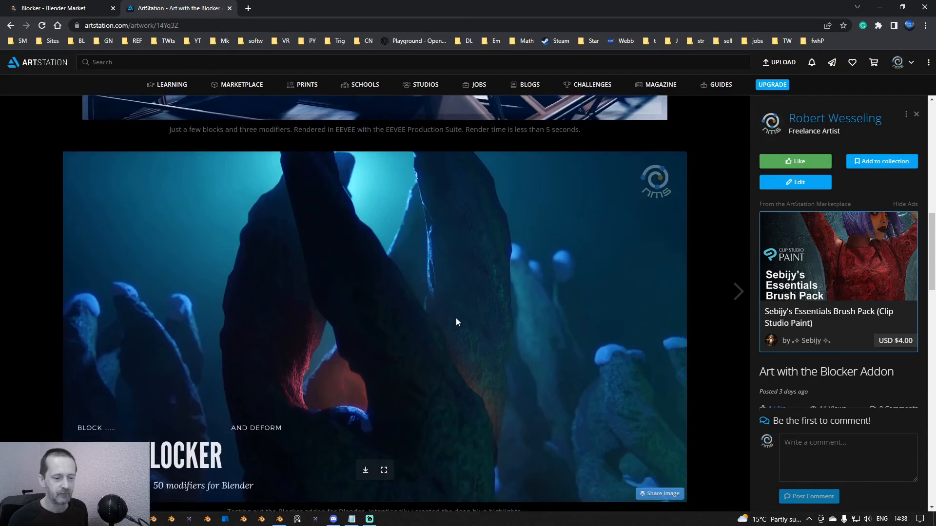
{"action": "scroll", "coordinate": [389, 250], "scroll_direction": "down", "scroll_amount": 15}
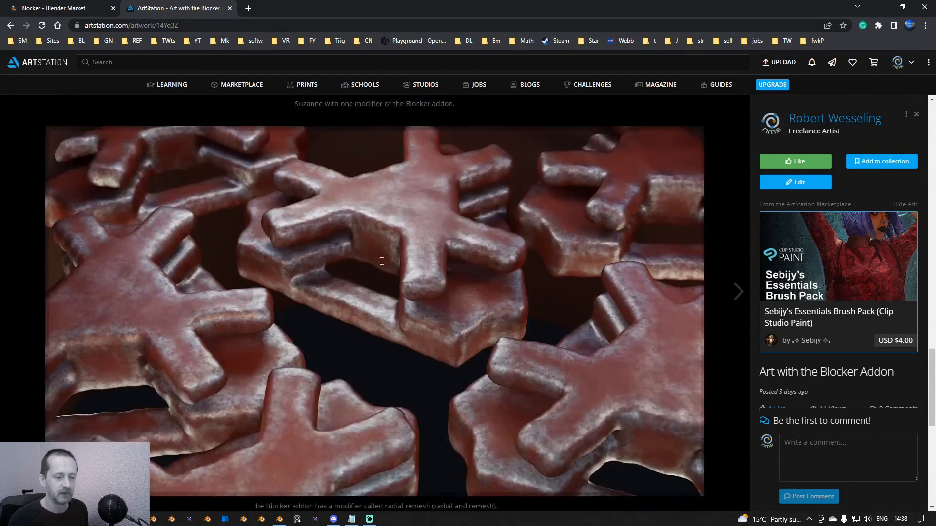
{"action": "scroll", "coordinate": [382, 261], "scroll_direction": "down", "scroll_amount": 4}
{"action": "scroll", "coordinate": [376, 193], "scroll_direction": "up", "scroll_amount": 7}
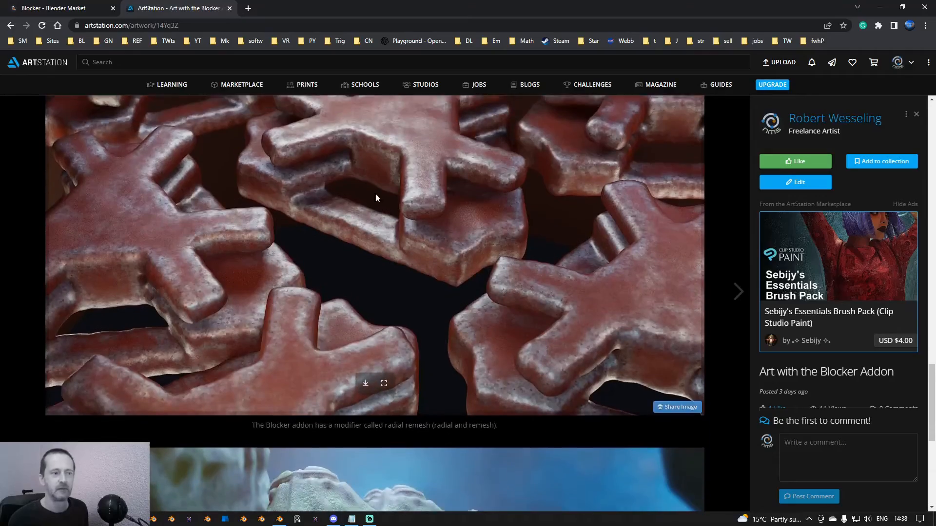
{"action": "left_click", "coordinate": [882, 10]}
Start over from the default block scene without saving the changes to the braid file
{"action": "scroll", "coordinate": [451, 236], "scroll_direction": "down", "scroll_amount": 3}
{"action": "mouse_move", "coordinate": [450, 236]}
{"action": "middle_mouse_down"}
{"action": "mouse_move", "coordinate": [388, 256]}
{"action": "mouse_move", "coordinate": [443, 247]}
{"action": "middle_mouse_up"}
{"action": "key", "text": "ctrl+q"}
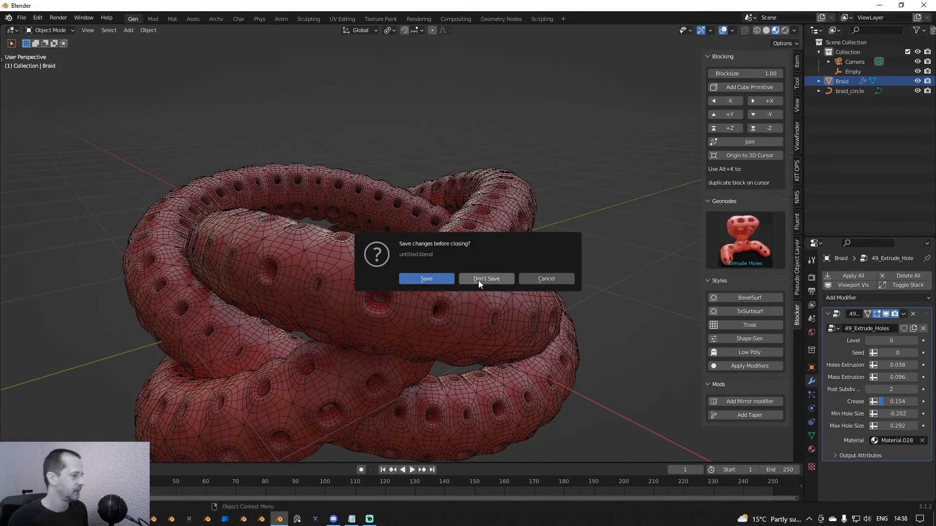
{"action": "left_click", "coordinate": [469, 278]}
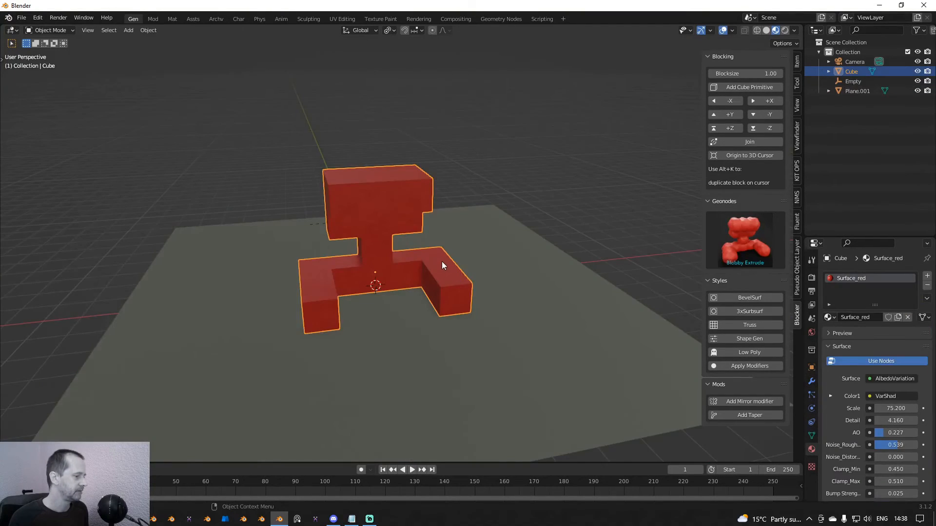
Apply the Convex Glass geometry nodes preset to the block model and check how the glass shades
{"action": "scroll", "coordinate": [441, 260], "scroll_direction": "up", "scroll_amount": 3}
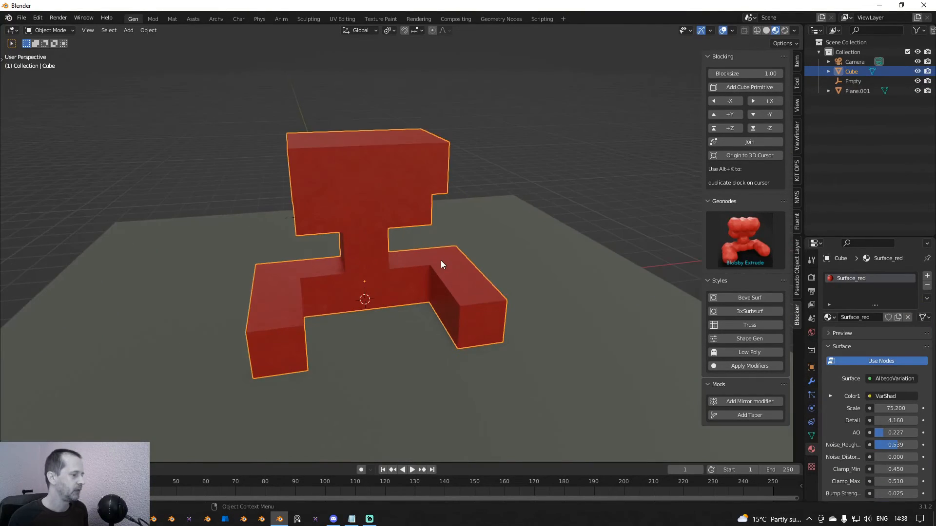
{"action": "middle_click_drag", "start_coordinate": [441, 260], "coordinate": [422, 230]}
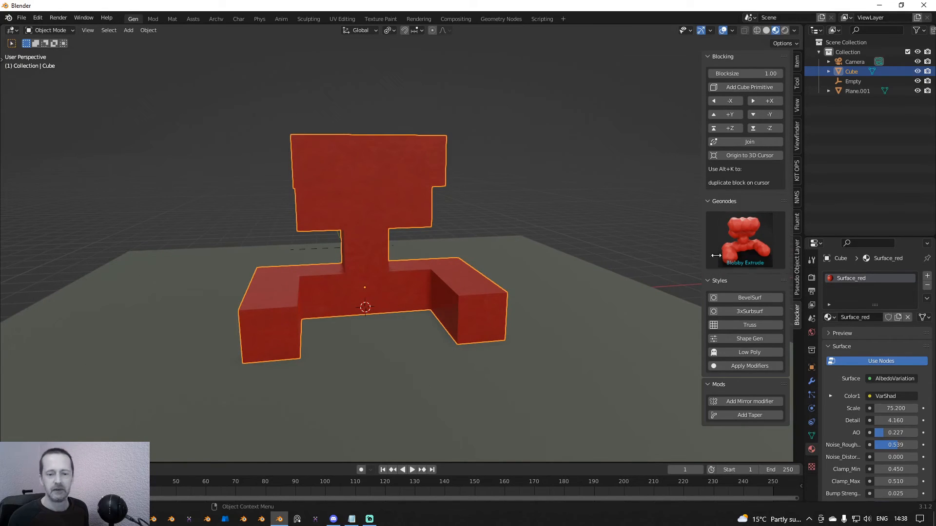
{"action": "left_click", "coordinate": [745, 239]}
{"action": "scroll", "coordinate": [700, 449], "scroll_direction": "down", "scroll_amount": 1}
{"action": "left_click", "coordinate": [697, 415]}
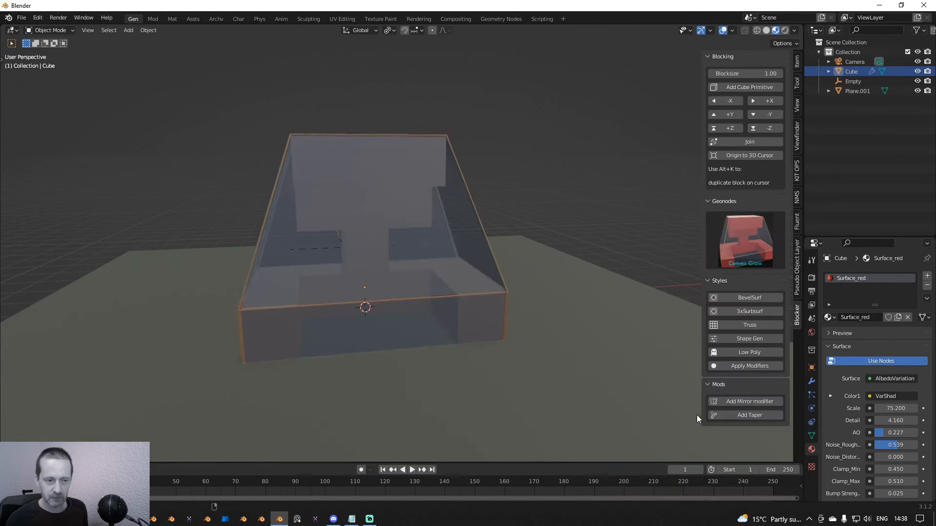
{"action": "mouse_move", "coordinate": [434, 276]}
{"action": "middle_mouse_down"}
{"action": "mouse_move", "coordinate": [371, 262]}
{"action": "mouse_move", "coordinate": [429, 275]}
{"action": "middle_mouse_up"}
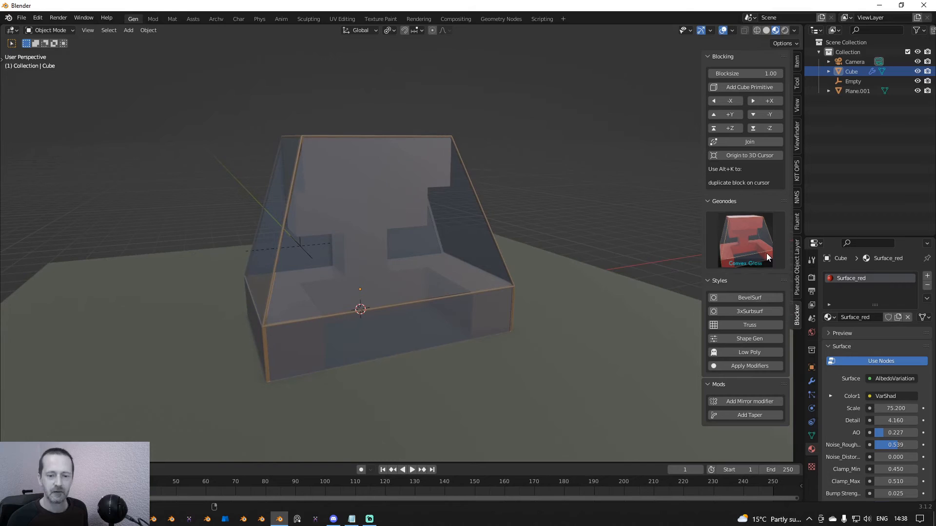
{"action": "left_click", "coordinate": [452, 295]}
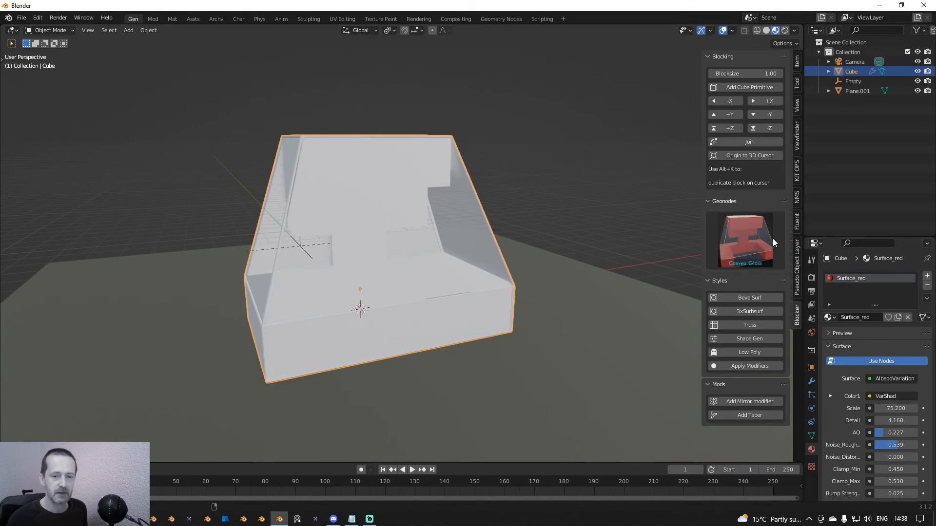
{"action": "left_click", "coordinate": [528, 268]}
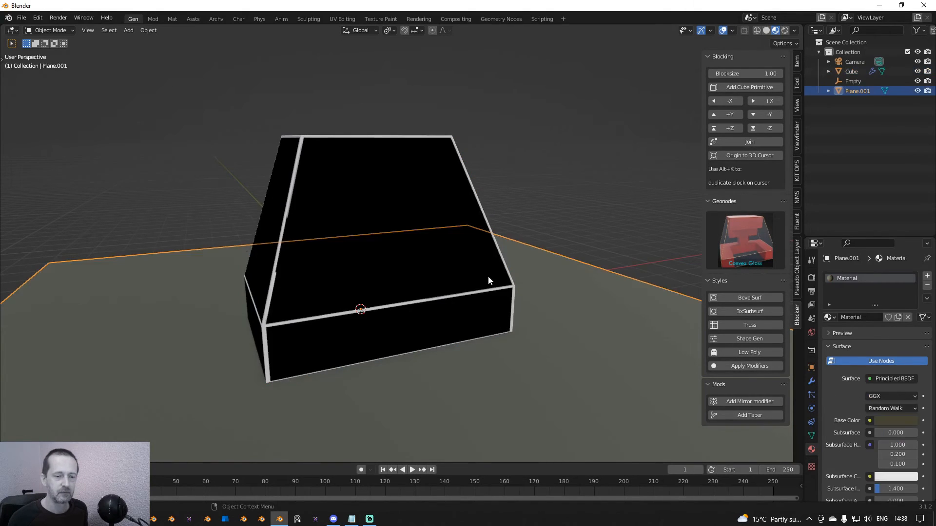
{"action": "left_click", "coordinate": [467, 274]}
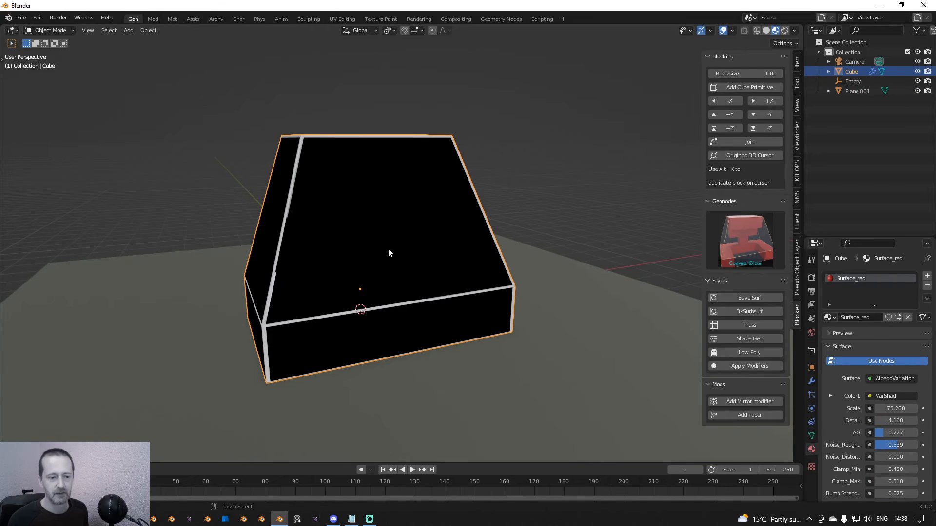
Restart Blender with the default block scene and dismiss the splash screen
{"action": "key", "text": "super+d"}
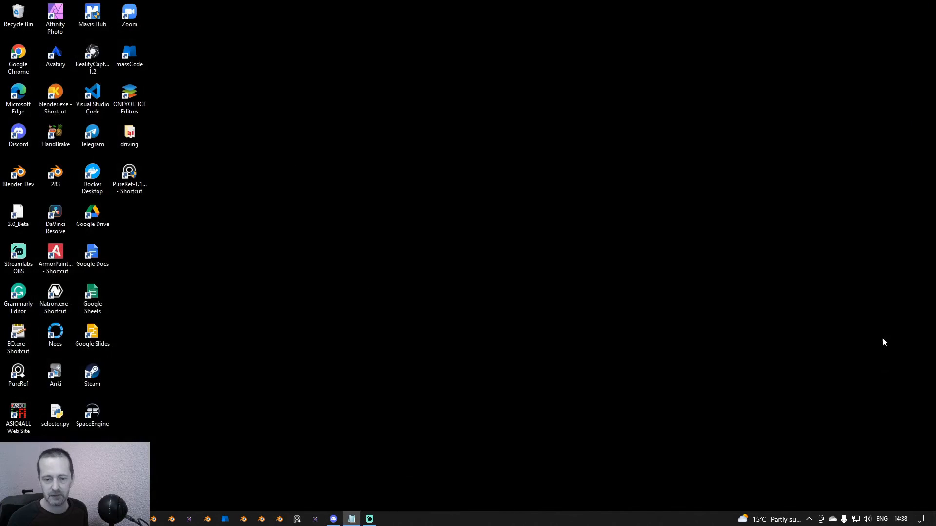
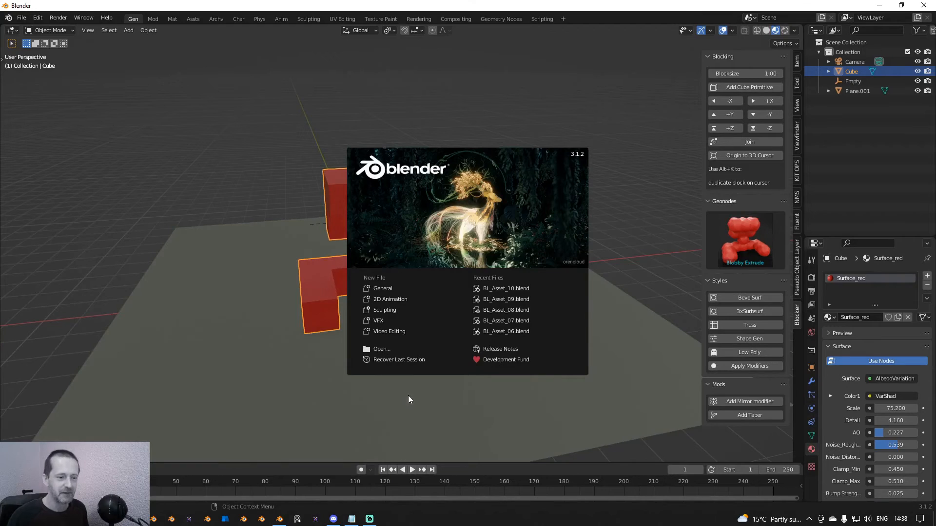
{"action": "left_click", "coordinate": [340, 206]}
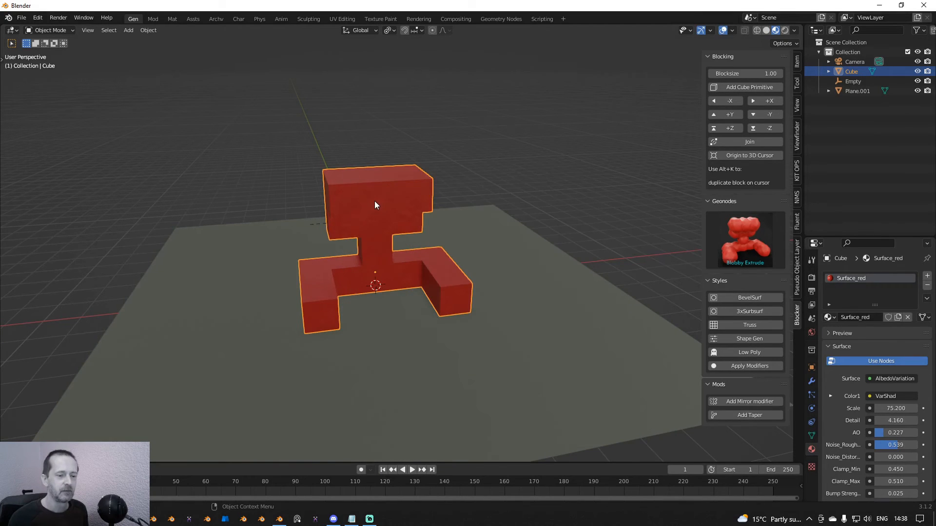
Browse the geometry nodes presets and apply Rockify to the block model
{"action": "scroll", "coordinate": [375, 202], "scroll_direction": "up", "scroll_amount": 4}
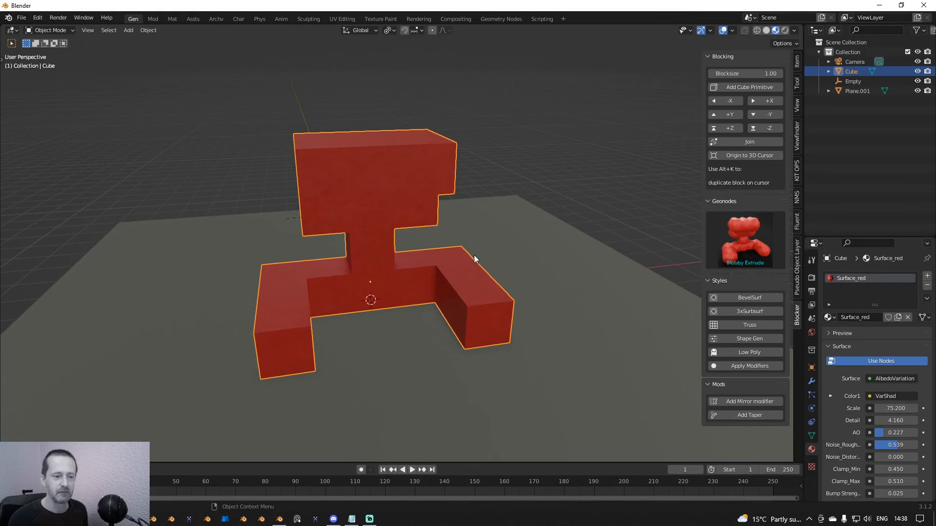
{"action": "middle_click_drag", "start_coordinate": [474, 255], "coordinate": [485, 242]}
{"action": "left_click", "coordinate": [746, 234]}
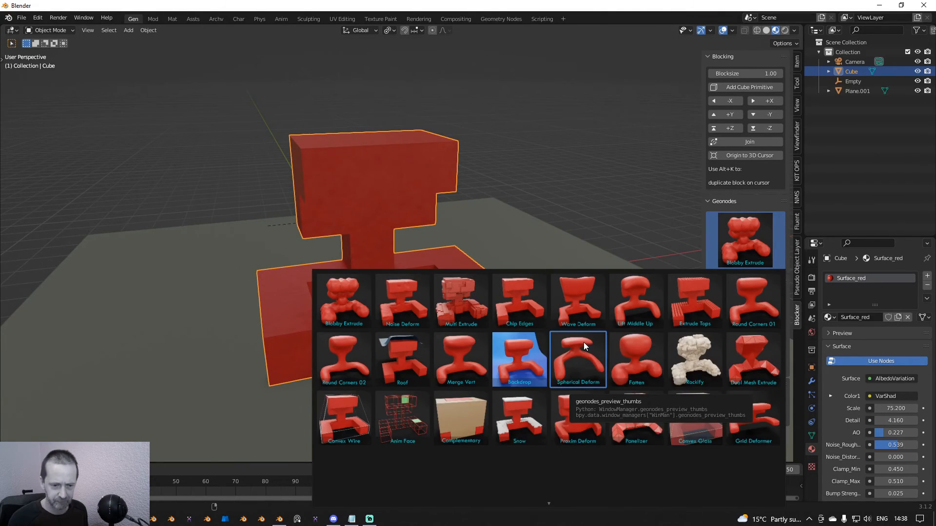
{"action": "scroll", "coordinate": [560, 497], "scroll_direction": "down", "scroll_amount": 2}
{"action": "scroll", "coordinate": [561, 507], "scroll_direction": "down", "scroll_amount": 3}
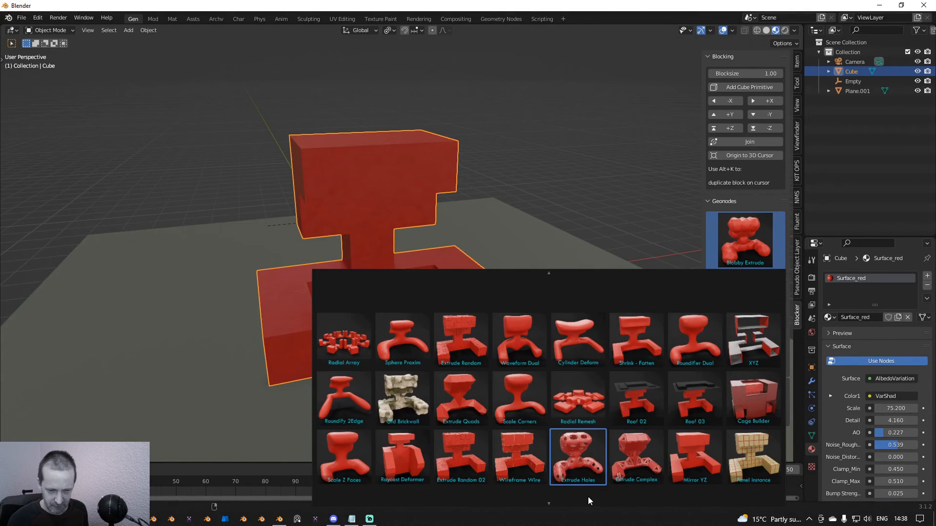
{"action": "scroll", "coordinate": [585, 507], "scroll_direction": "down", "scroll_amount": 1}
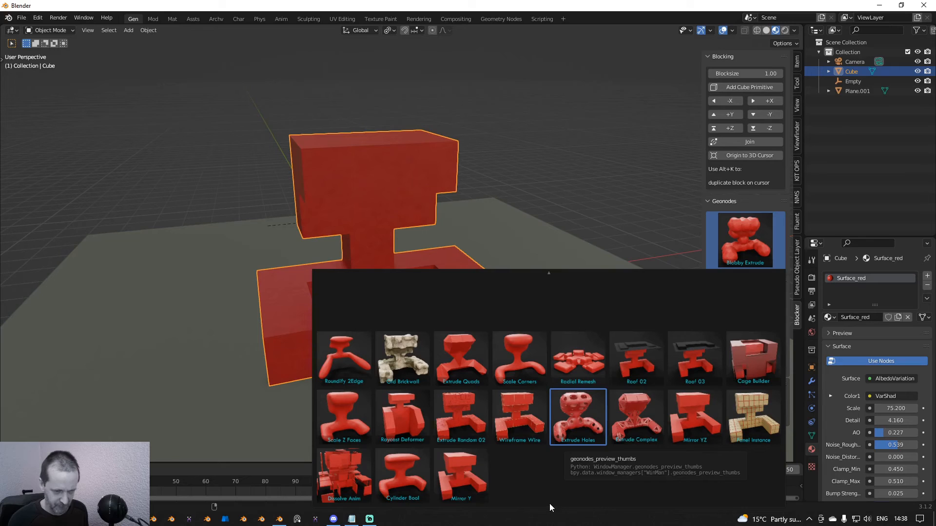
{"action": "mouse_move", "coordinate": [572, 276]}
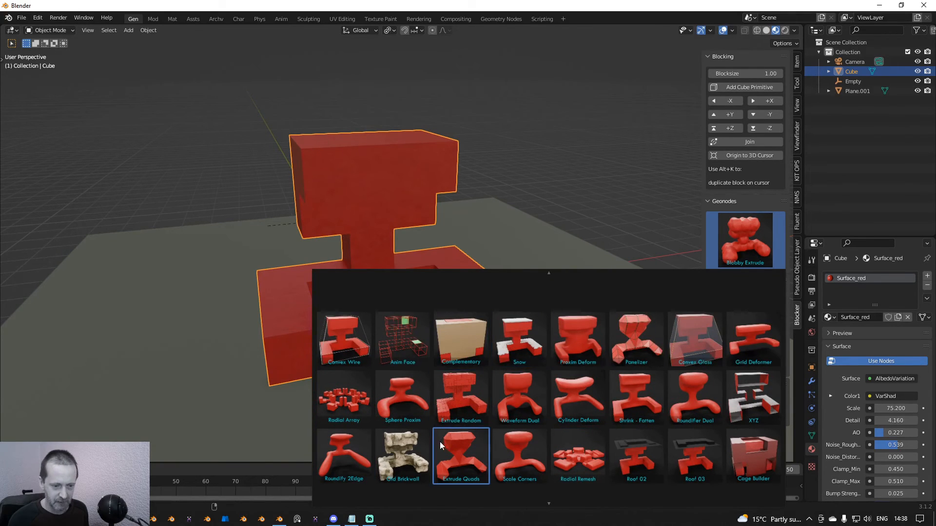
{"action": "mouse_move", "coordinate": [532, 275]}
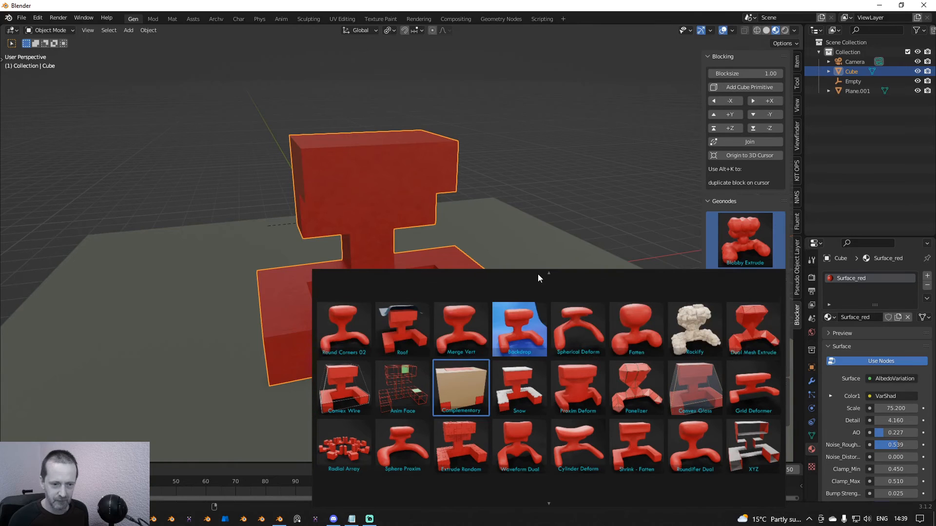
{"action": "left_click", "coordinate": [701, 327]}
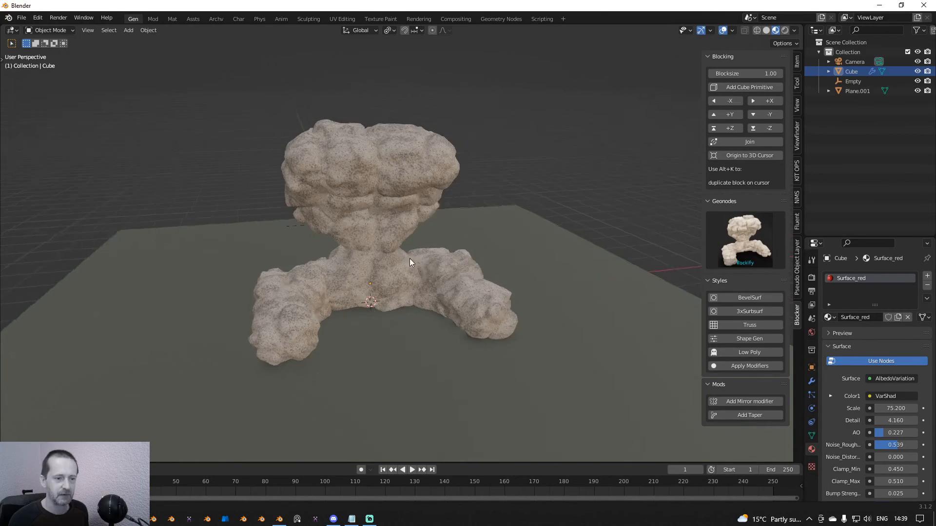
Show the Rockify modifier's settings and inspect the rock surface up close
{"action": "middle_click_drag", "start_coordinate": [443, 195], "coordinate": [481, 202]}
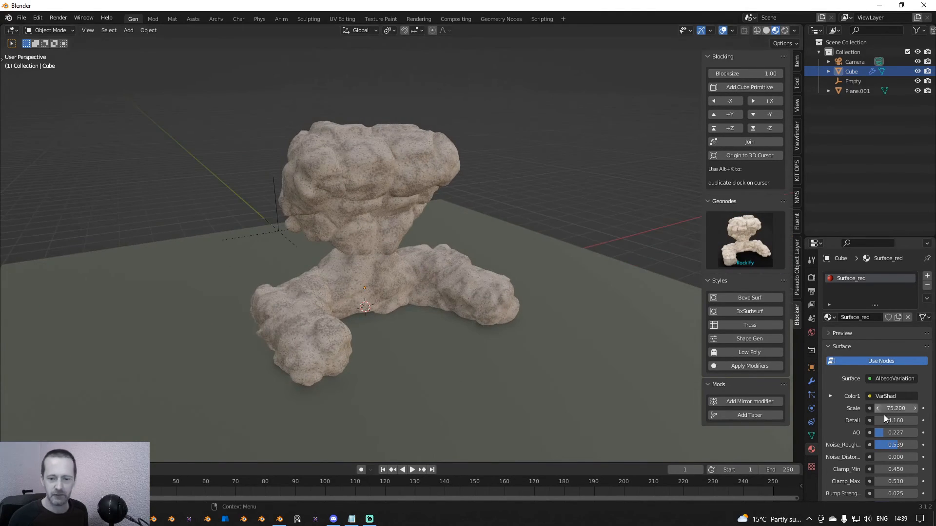
{"action": "left_click", "coordinate": [812, 382]}
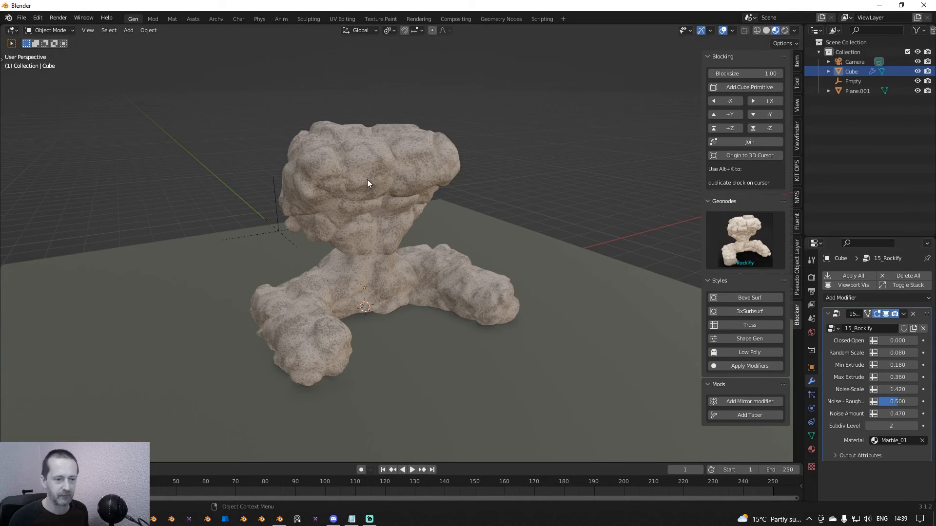
{"action": "scroll", "coordinate": [359, 176], "scroll_direction": "up", "scroll_amount": 4}
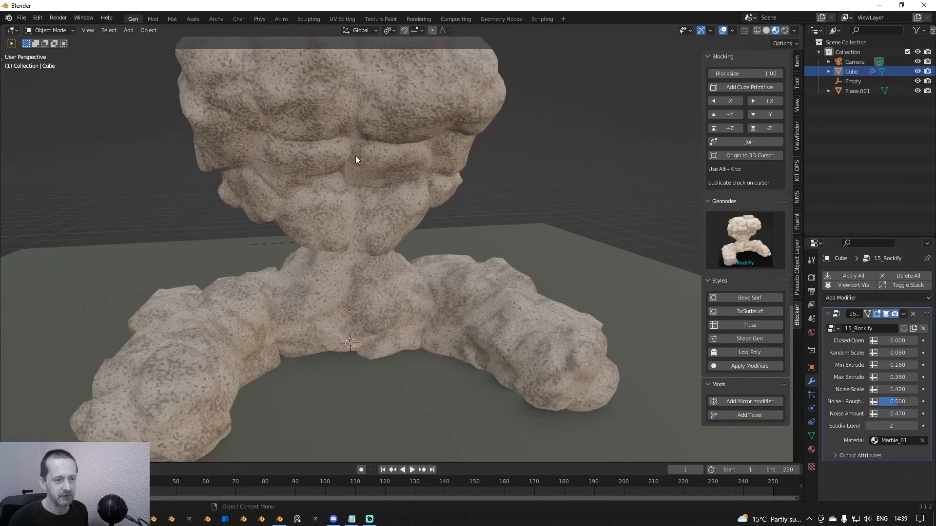
{"action": "scroll", "coordinate": [361, 137], "scroll_direction": "down", "scroll_amount": 3}
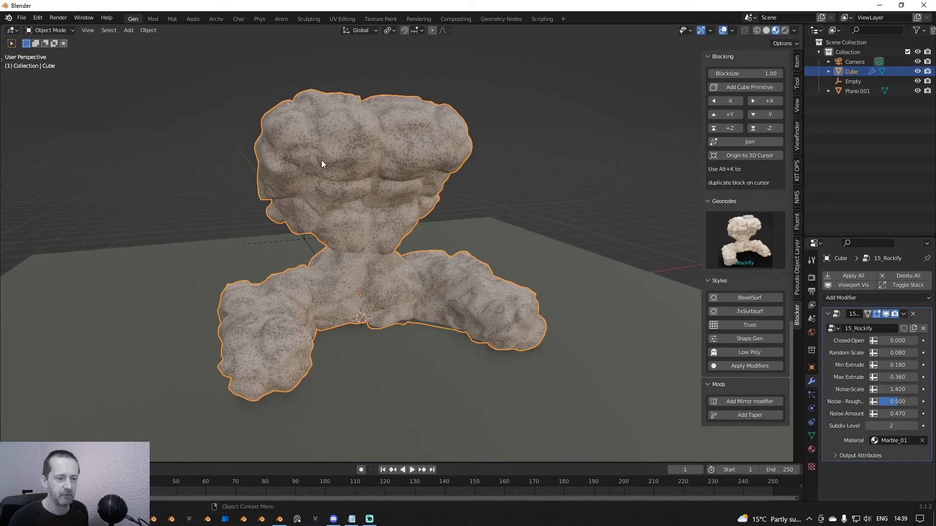
Replace the Surface_red material in the block model's material slot with Mossy_Stone
{"action": "left_click", "coordinate": [812, 449]}
{"action": "left_click", "coordinate": [829, 317]}
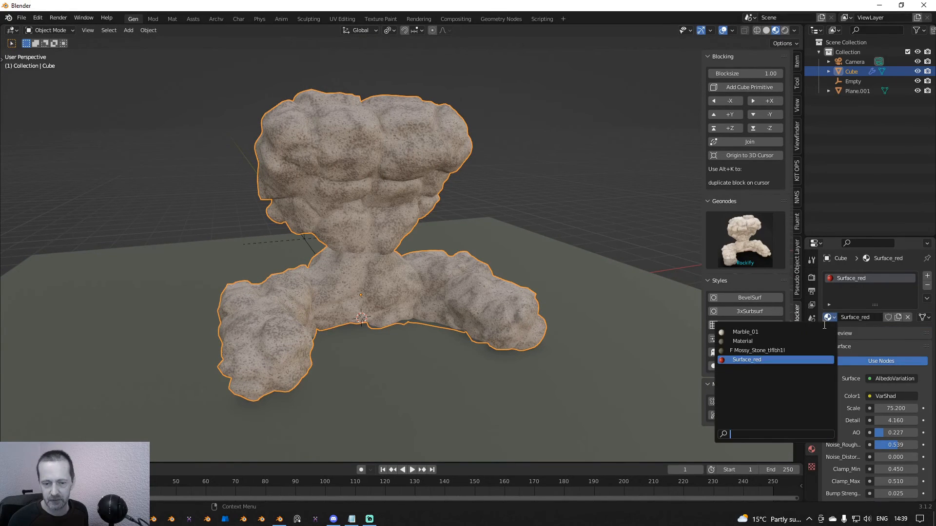
{"action": "left_click", "coordinate": [801, 351]}
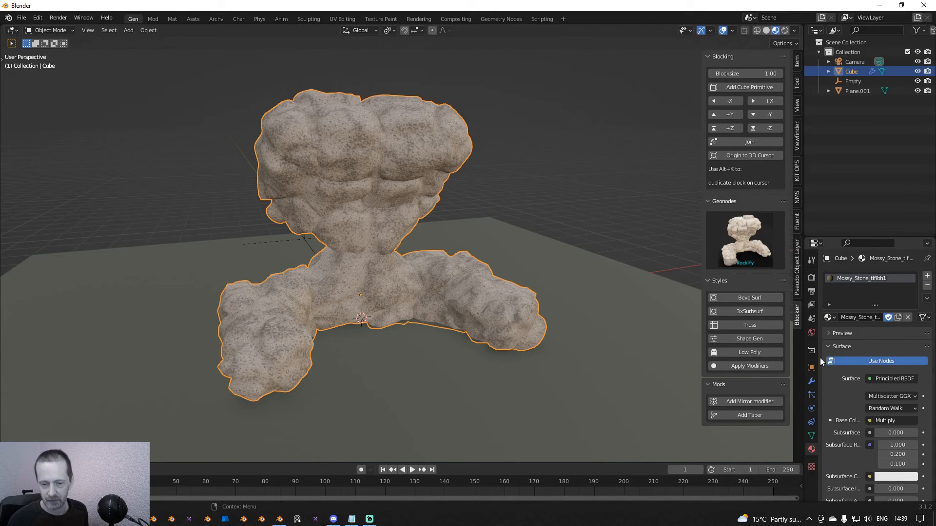
Choose Mossy_Stone as the material of the Rockify modifier and view the rock model from the front
{"action": "left_click", "coordinate": [812, 382]}
{"action": "left_click", "coordinate": [893, 440]}
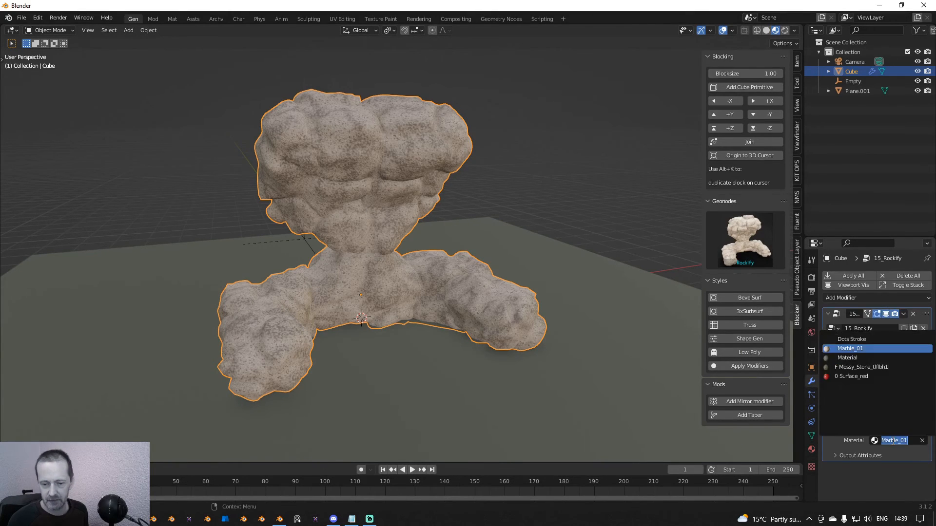
{"action": "left_click", "coordinate": [868, 369]}
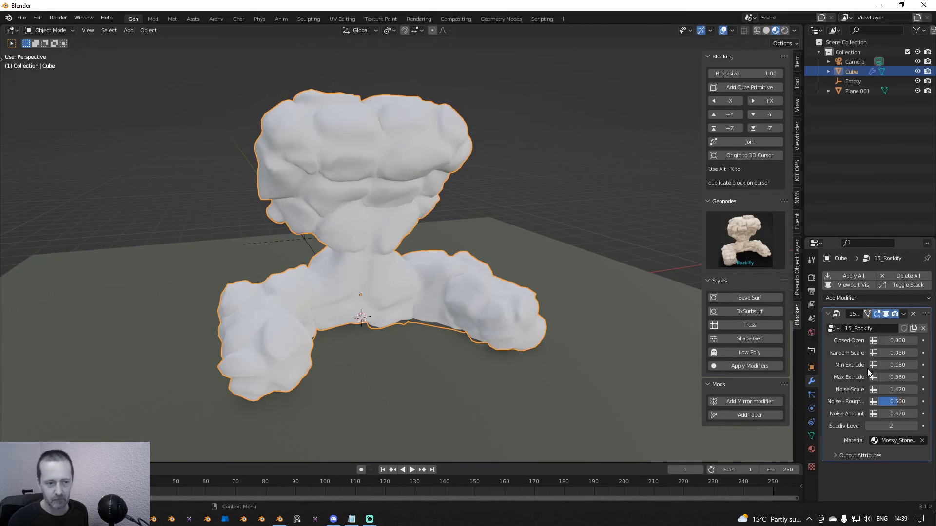
{"action": "mouse_move", "coordinate": [460, 271]}
{"action": "middle_mouse_down"}
{"action": "mouse_move", "coordinate": [434, 267]}
{"action": "mouse_move", "coordinate": [530, 284]}
{"action": "mouse_move", "coordinate": [454, 276]}
{"action": "middle_mouse_up"}
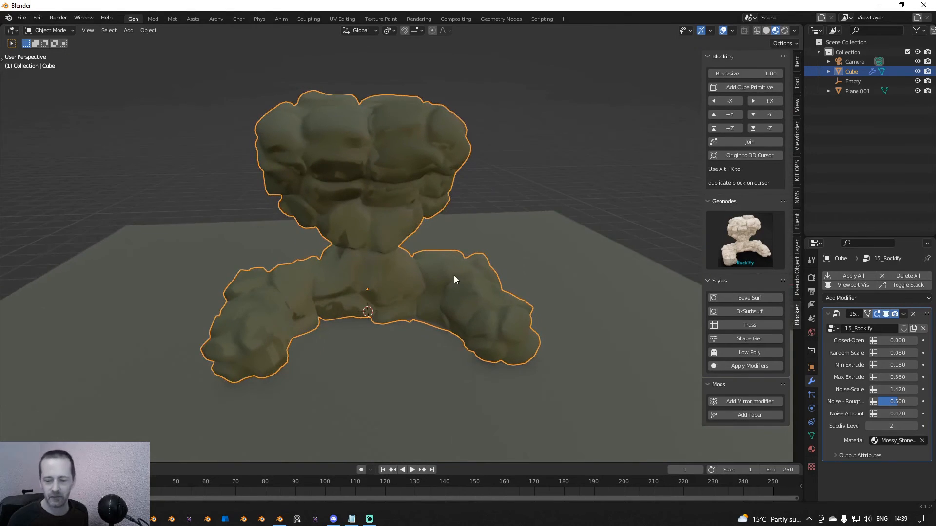
Apply box mapping to the rock model's Mossy_Stone material with the Quixel material tools and return to the Gen workspace
{"action": "mouse_move", "coordinate": [520, 308]}
{"action": "middle_mouse_down"}
{"action": "mouse_move", "coordinate": [480, 291]}
{"action": "mouse_move", "coordinate": [520, 301]}
{"action": "middle_mouse_up"}
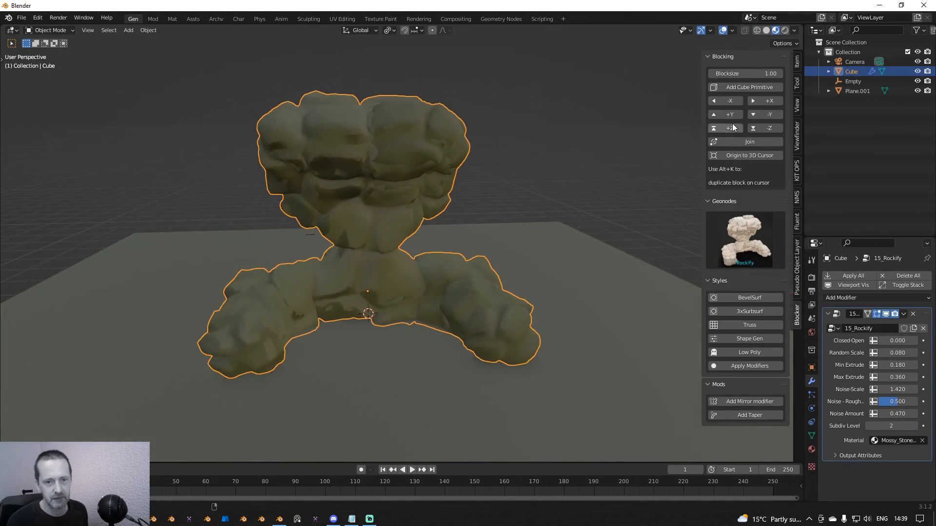
{"action": "left_click", "coordinate": [174, 19]}
{"action": "key", "text": "Home"}
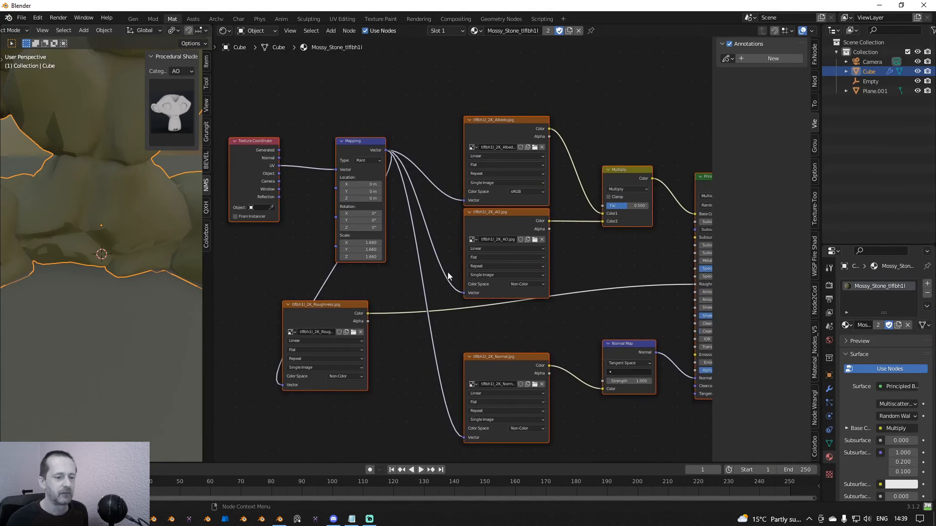
{"action": "scroll", "coordinate": [454, 266], "scroll_direction": "up", "scroll_amount": 1}
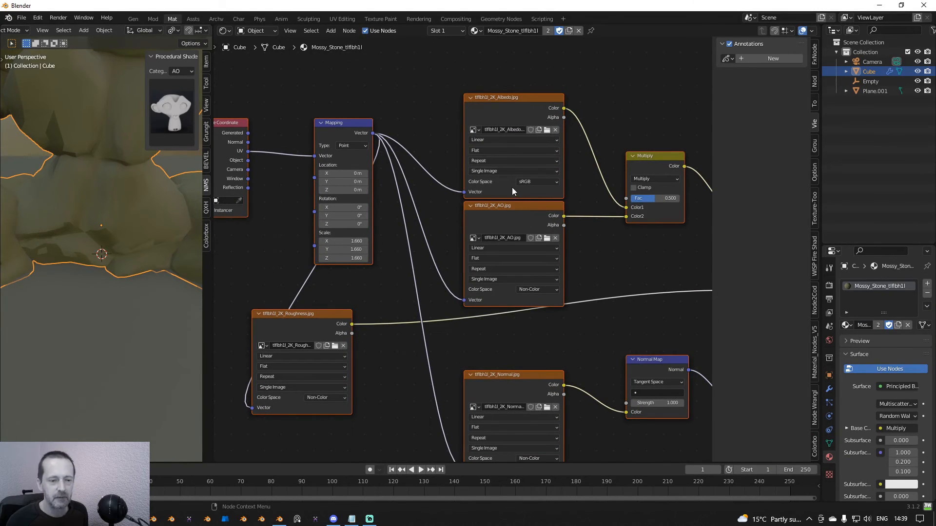
{"action": "scroll", "coordinate": [514, 190], "scroll_direction": "down", "scroll_amount": 1}
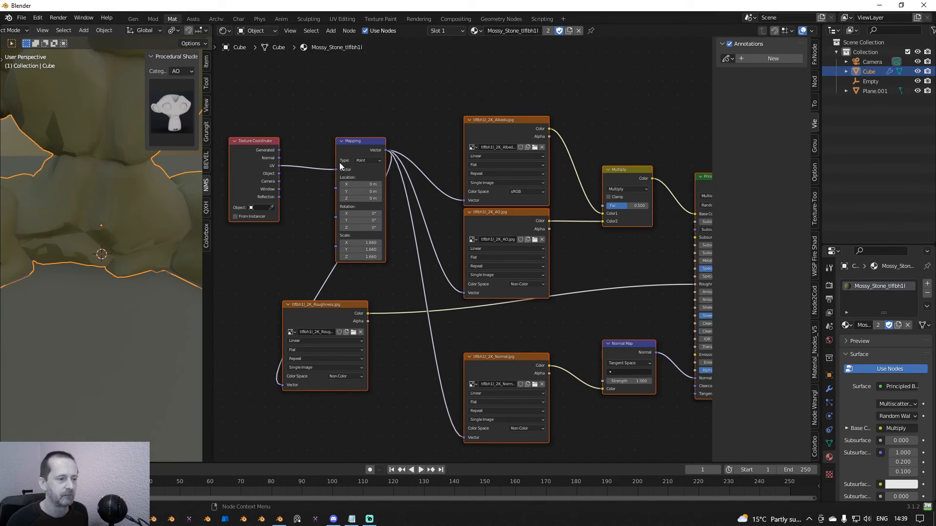
{"action": "left_click", "coordinate": [209, 212]}
{"action": "left_click", "coordinate": [169, 87]}
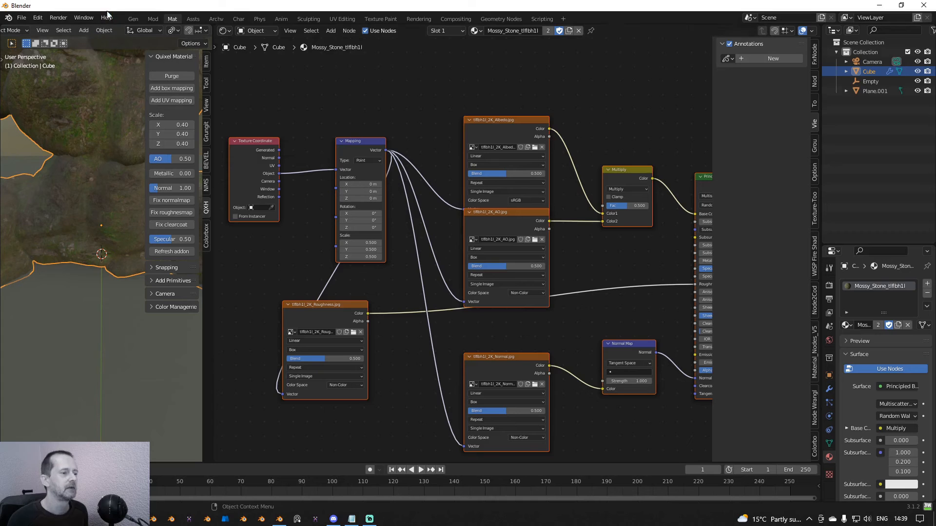
{"action": "left_click", "coordinate": [134, 19]}
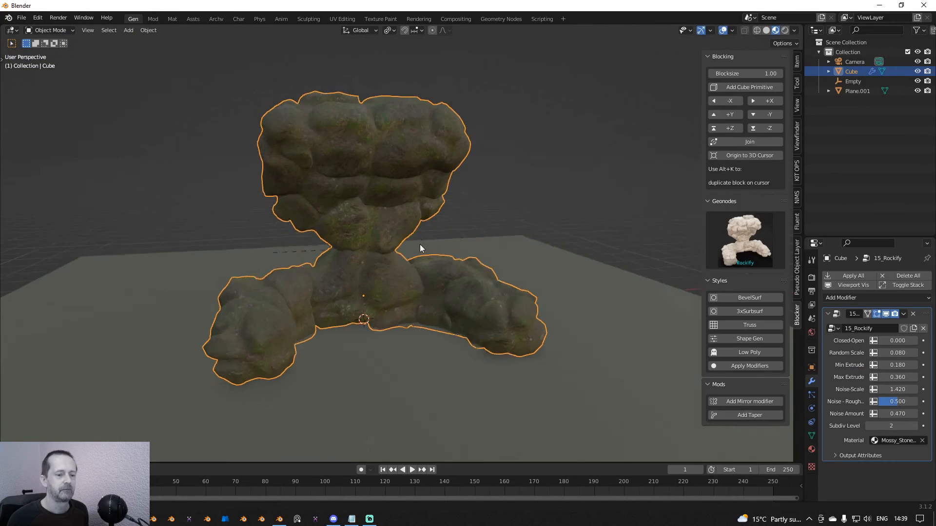
Set the Rockify modifier's Random Scale to 0.020 and inspect the mossy rock model
{"action": "scroll", "coordinate": [447, 236], "scroll_direction": "up", "scroll_amount": 5}
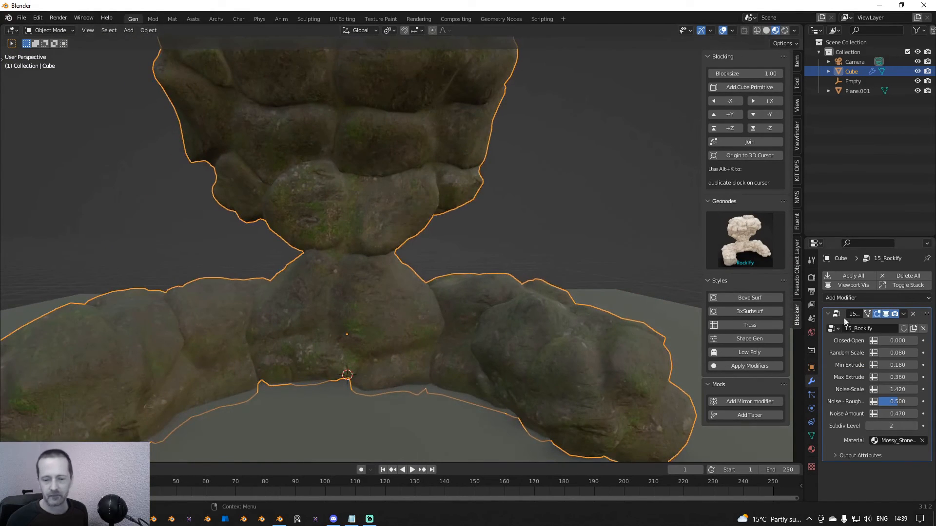
{"action": "left_click_drag", "start_coordinate": [896, 349], "coordinate": [874, 353]}
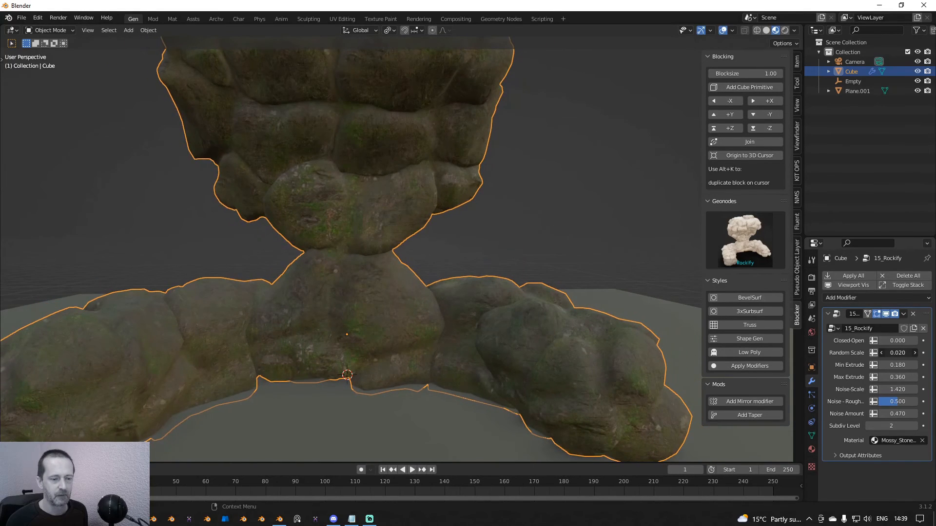
{"action": "scroll", "coordinate": [589, 315], "scroll_direction": "down", "scroll_amount": 1}
{"action": "scroll", "coordinate": [589, 315], "scroll_direction": "down", "scroll_amount": 3}
{"action": "middle_click_drag", "start_coordinate": [481, 306], "coordinate": [527, 317]}
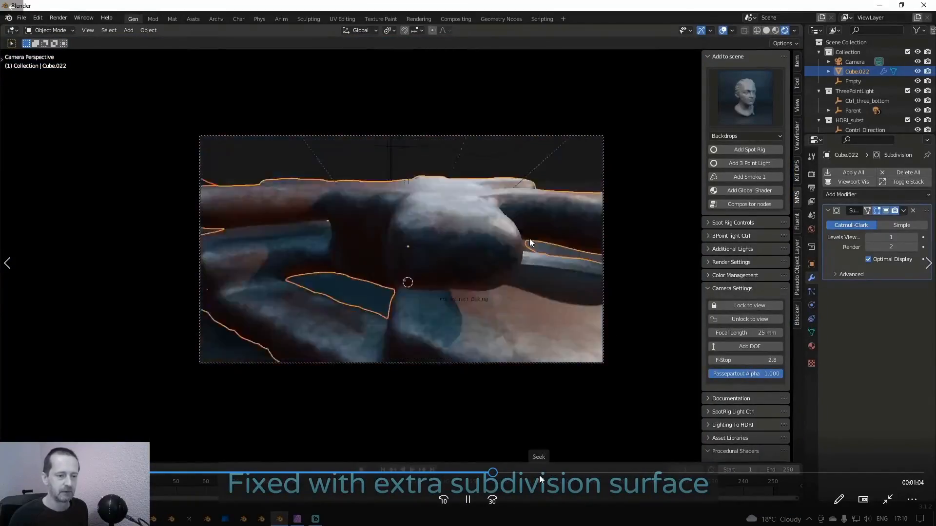
Skip forward through the recorded demo of the lit, rounded block scene and close the video player
{"action": "left_click", "coordinate": [551, 473]}
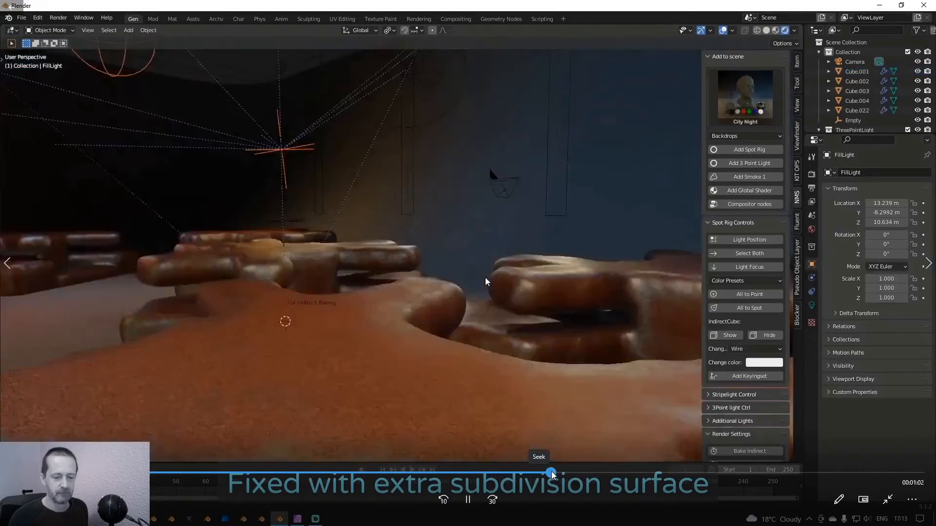
{"action": "left_click", "coordinate": [586, 469]}
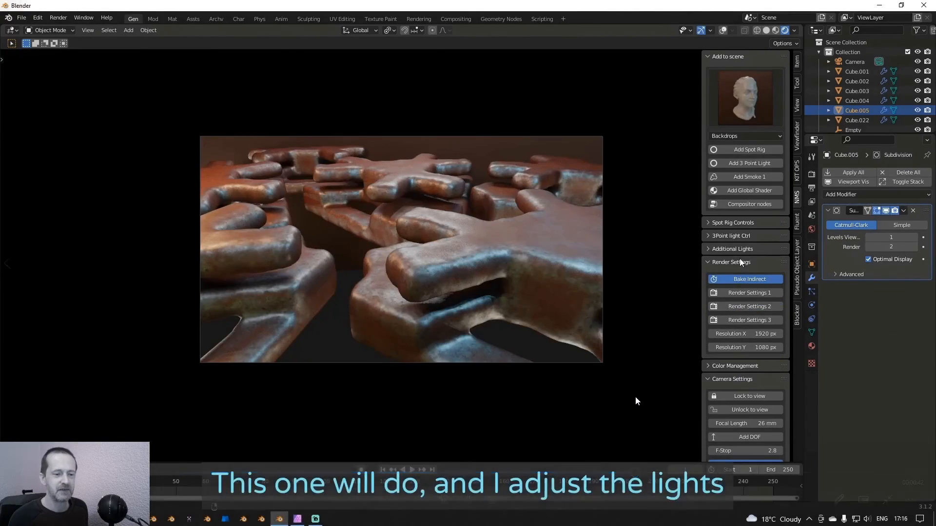
{"action": "mouse_move", "coordinate": [643, 414]}
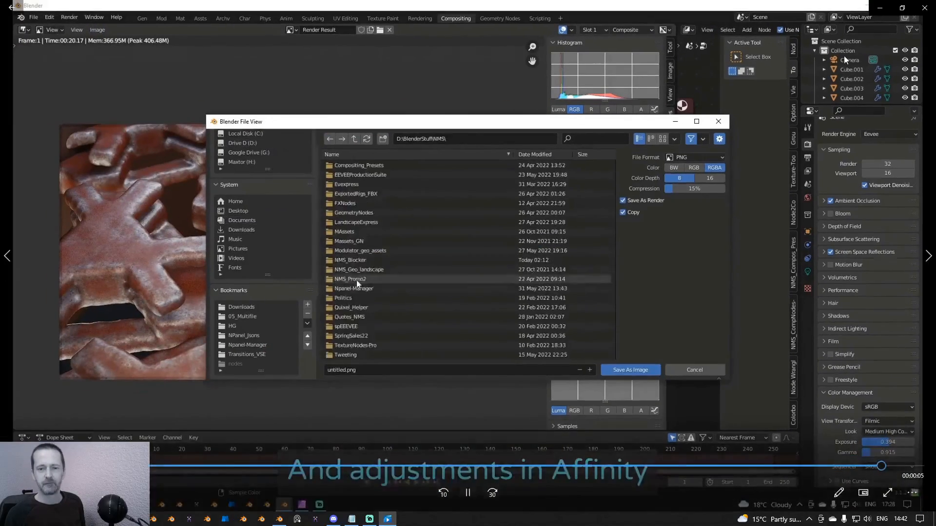
{"action": "left_click", "coordinate": [925, 8]}
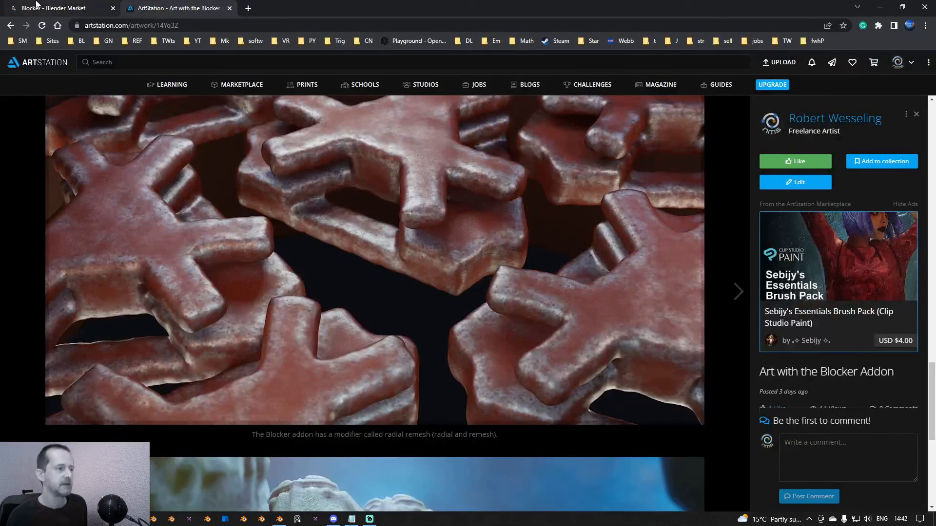
Show the Blocker documentation on Blender Market and review its installation notes and panel descriptions
{"action": "left_click", "coordinate": [37, 7]}
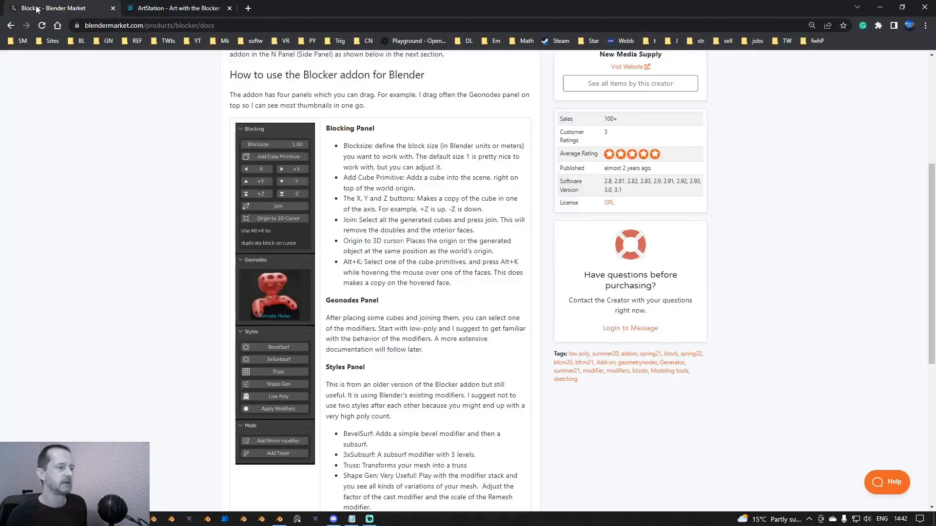
{"action": "scroll", "coordinate": [366, 181], "scroll_direction": "up", "scroll_amount": 5}
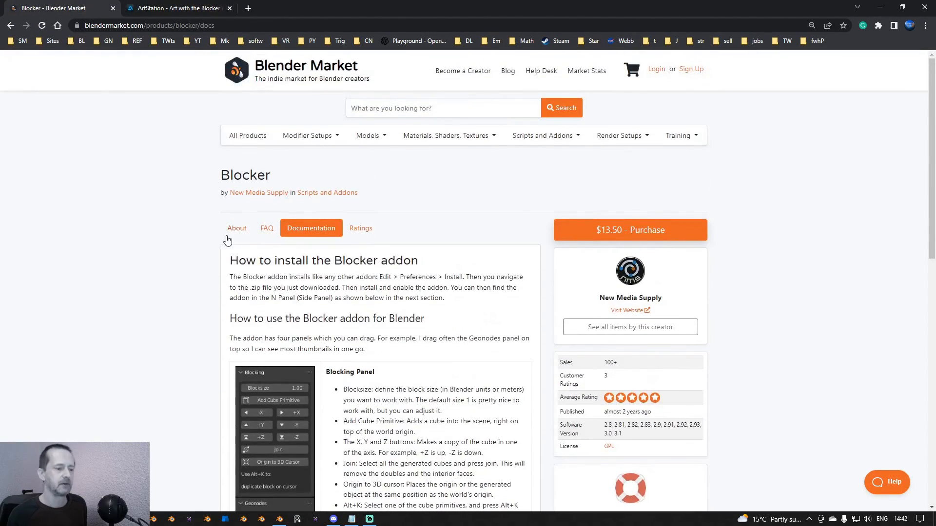
{"action": "scroll", "coordinate": [396, 253], "scroll_direction": "down", "scroll_amount": 4}
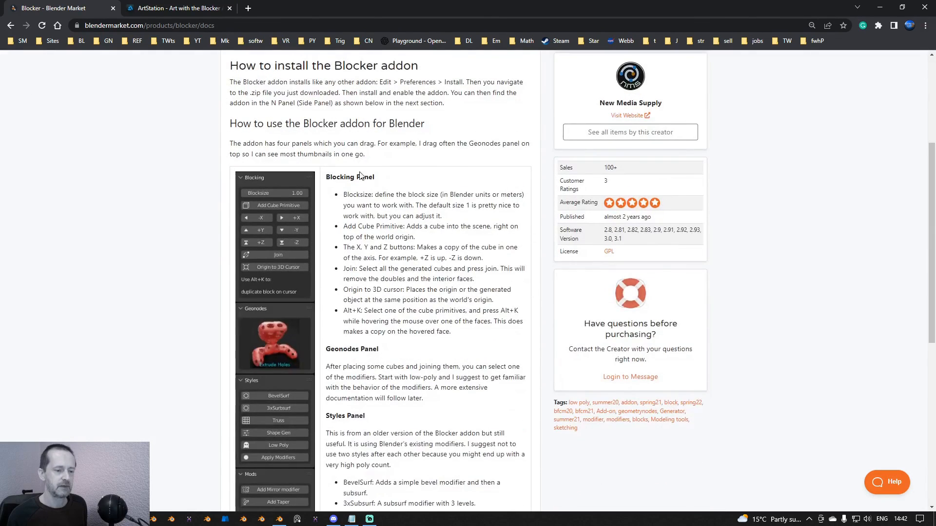
{"action": "scroll", "coordinate": [298, 448], "scroll_direction": "down", "scroll_amount": 1}
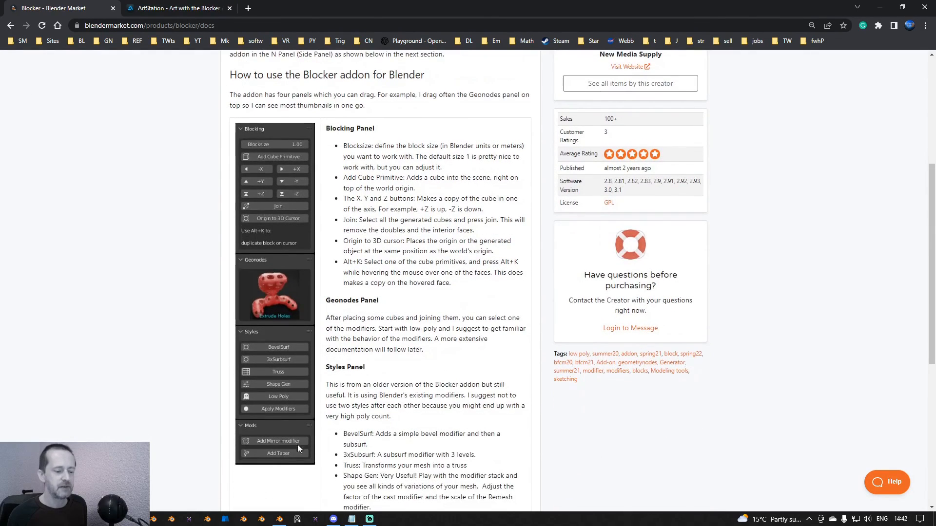
Switch to Blender, remove Rockify from the block model and apply the Extrude Tops geometry nodes preset
{"action": "left_click", "coordinate": [280, 520]}
{"action": "left_click", "coordinate": [753, 236]}
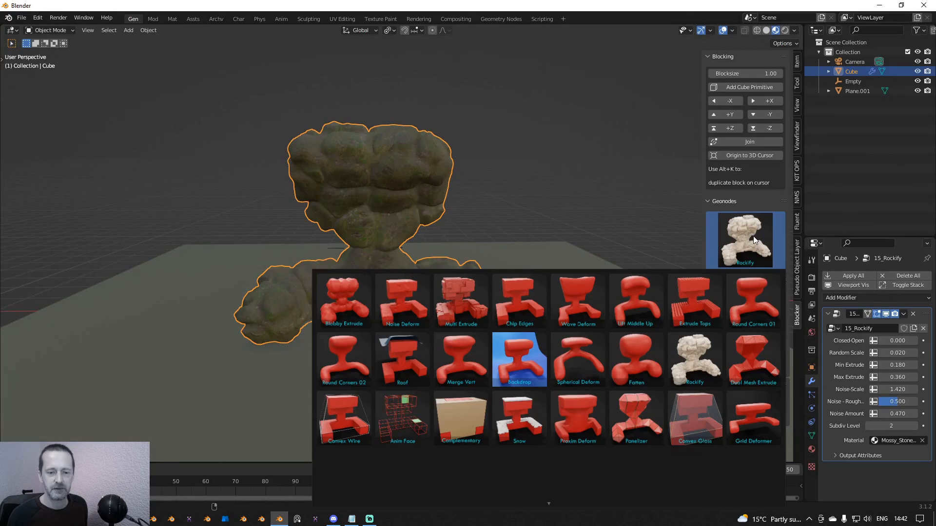
{"action": "scroll", "coordinate": [521, 328], "scroll_direction": "down", "scroll_amount": 2}
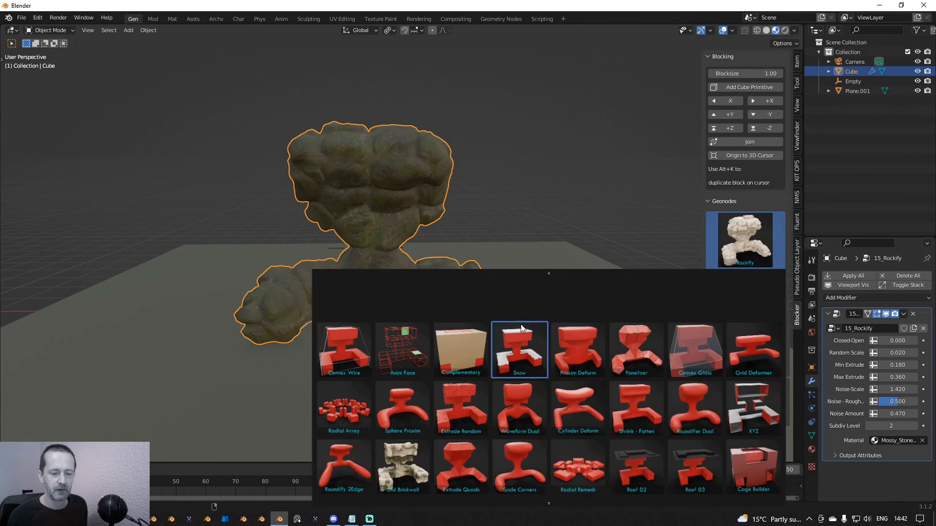
{"action": "scroll", "coordinate": [532, 397], "scroll_direction": "up", "scroll_amount": 2}
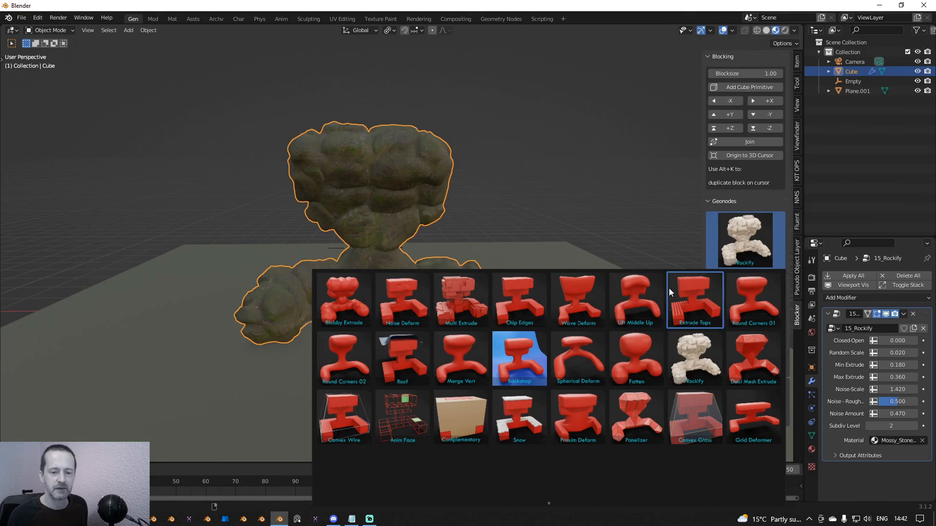
{"action": "left_click", "coordinate": [914, 316]}
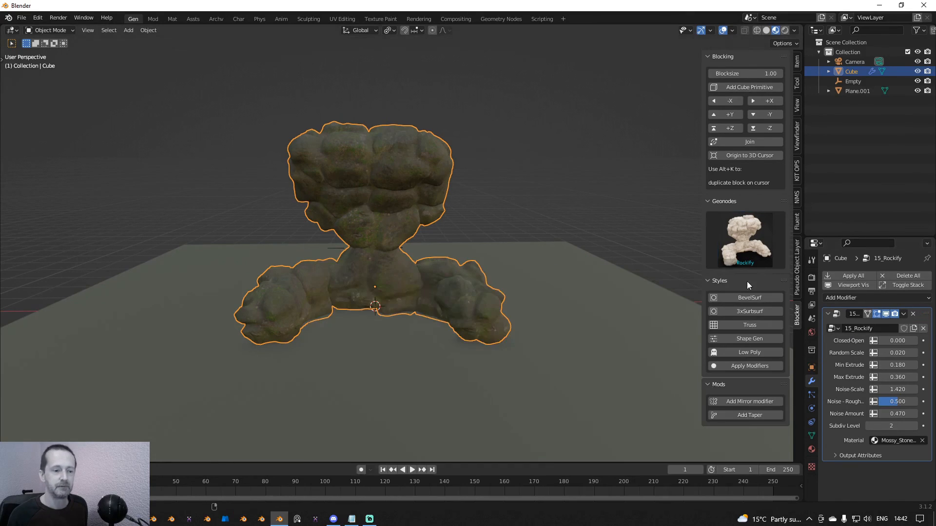
{"action": "left_click", "coordinate": [912, 314]}
{"action": "left_click", "coordinate": [754, 241]}
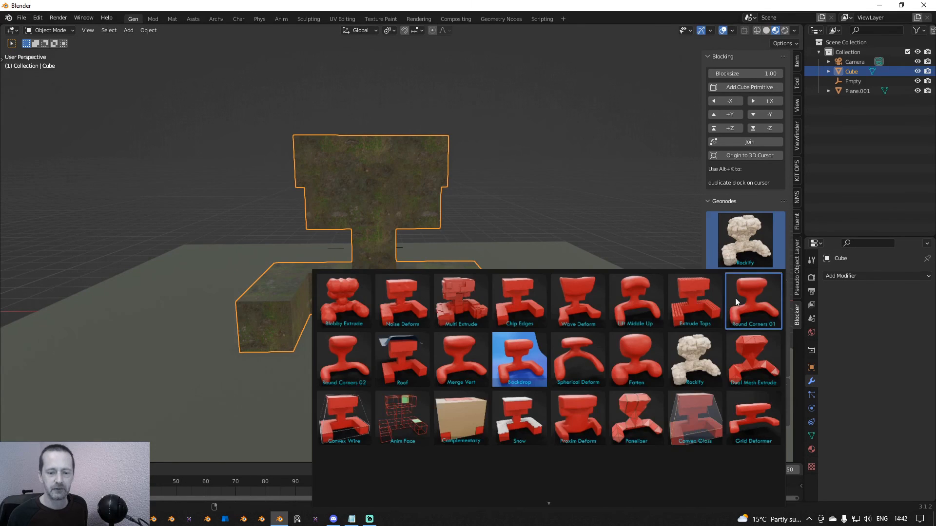
{"action": "left_click", "coordinate": [712, 300]}
{"action": "middle_click_drag", "start_coordinate": [492, 215], "coordinate": [585, 185]}
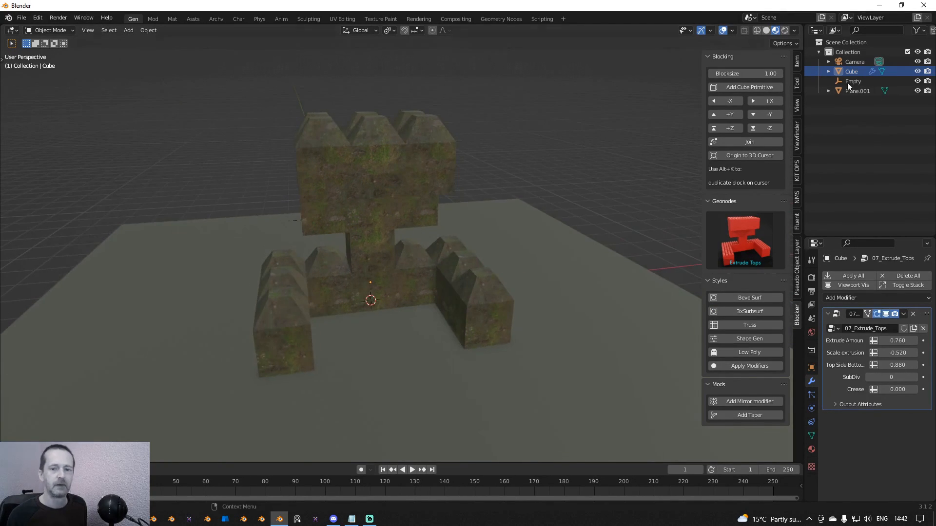
Switch to the browser, open Blocker's About page and review its update notes and geometry nodes modifier overview
{"action": "left_click", "coordinate": [879, 7]}
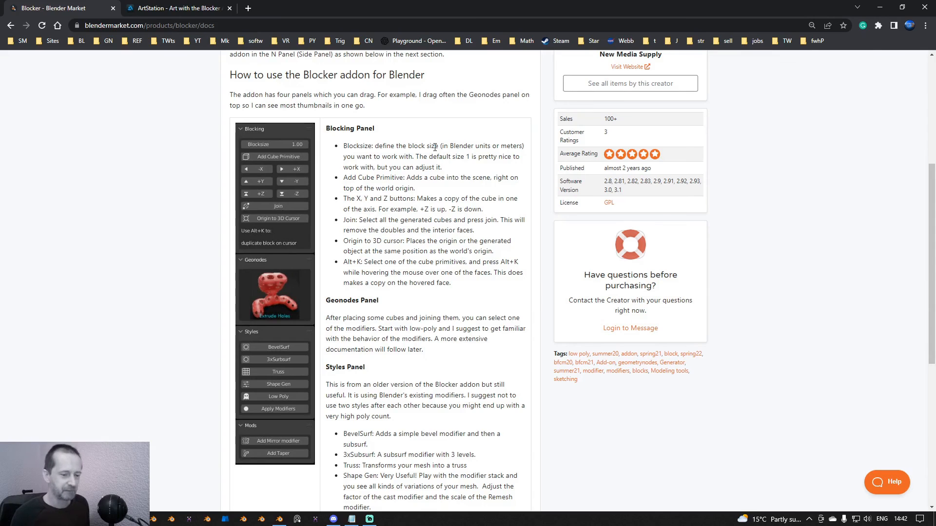
{"action": "scroll", "coordinate": [360, 220], "scroll_direction": "down", "scroll_amount": 3}
{"action": "scroll", "coordinate": [380, 218], "scroll_direction": "up", "scroll_amount": 5}
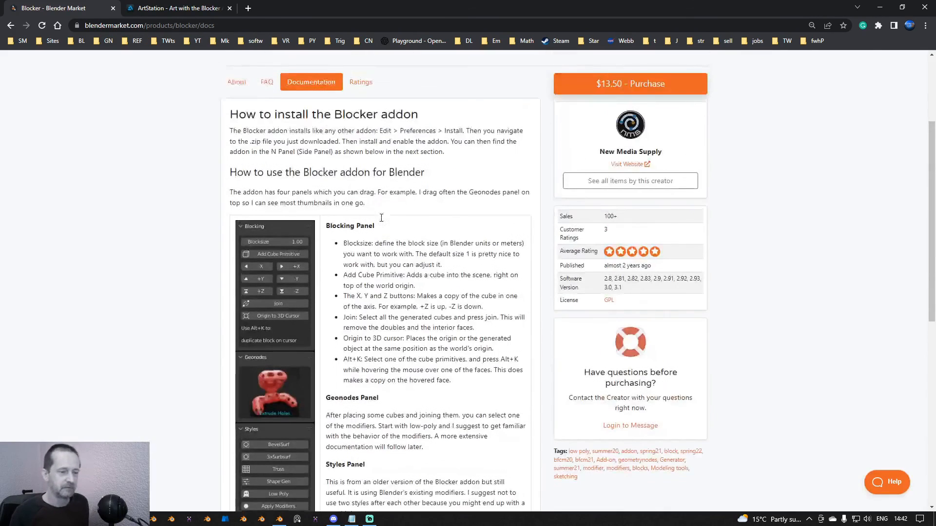
{"action": "left_click", "coordinate": [240, 84]}
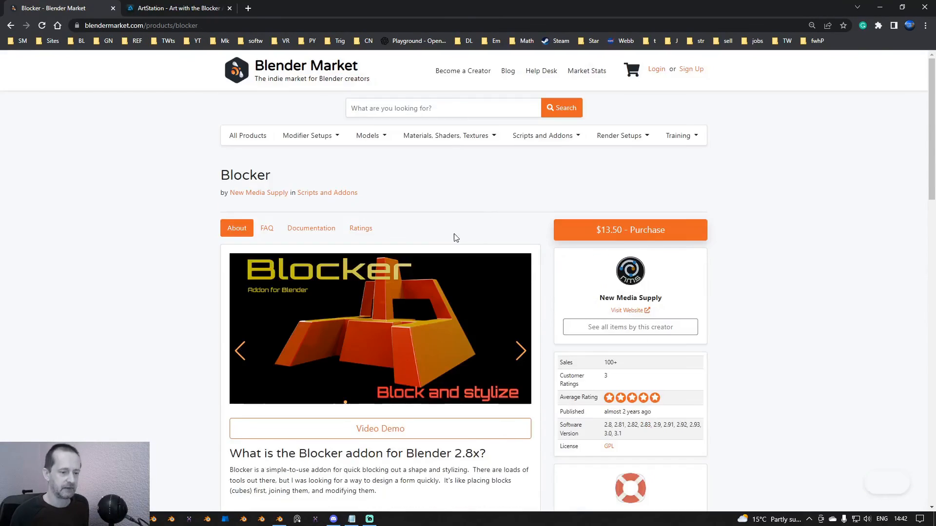
{"action": "scroll", "coordinate": [454, 236], "scroll_direction": "down", "scroll_amount": 12}
{"action": "scroll", "coordinate": [447, 239], "scroll_direction": "down", "scroll_amount": 2}
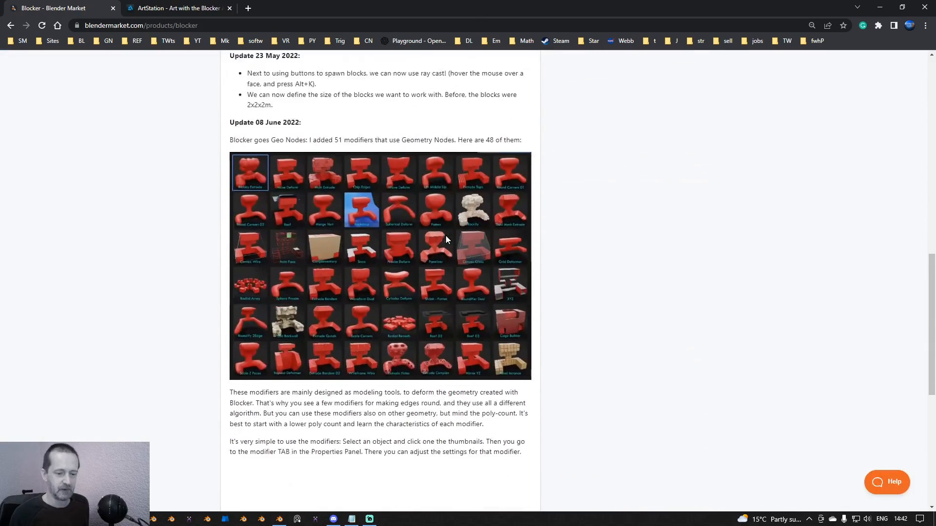
{"action": "scroll", "coordinate": [446, 239], "scroll_direction": "up", "scroll_amount": 7}
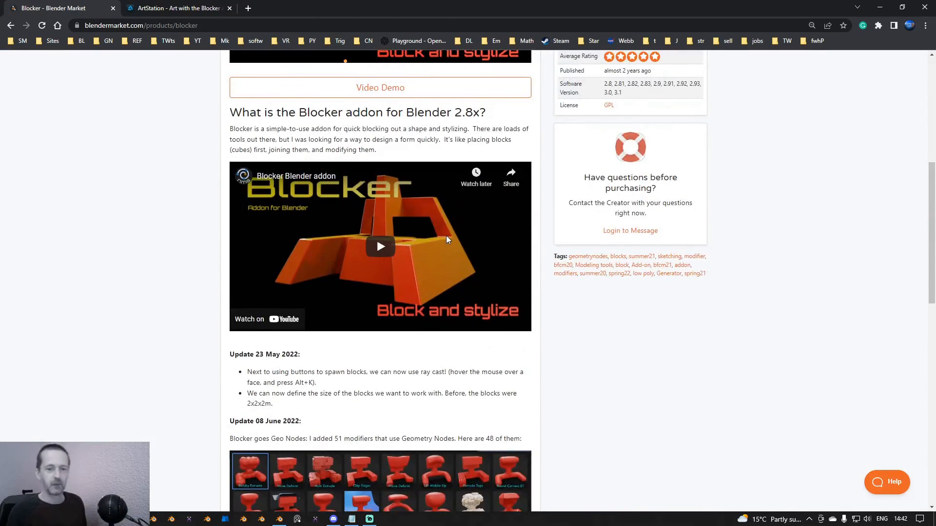